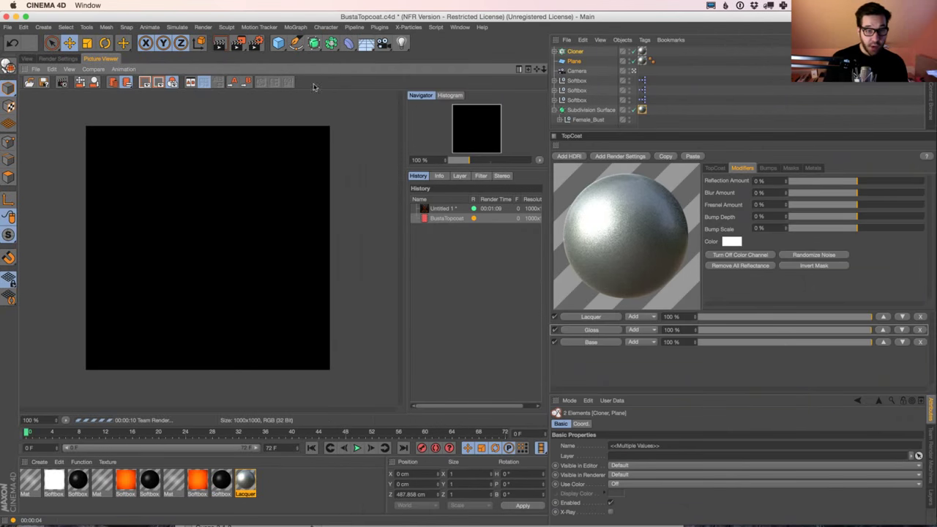
Step: Switch to the Untitled 2 document and view its torus grid in the 3D viewport
click(460, 28)
click(489, 269)
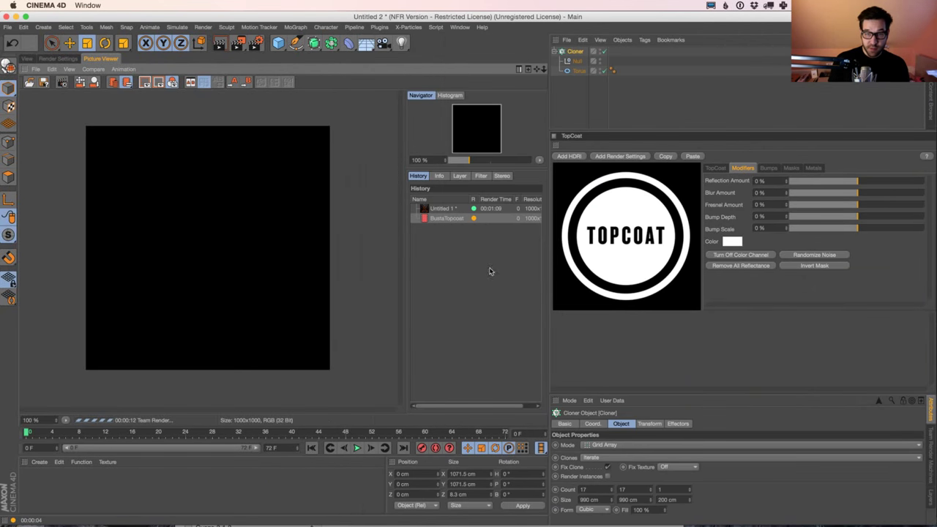
click(28, 59)
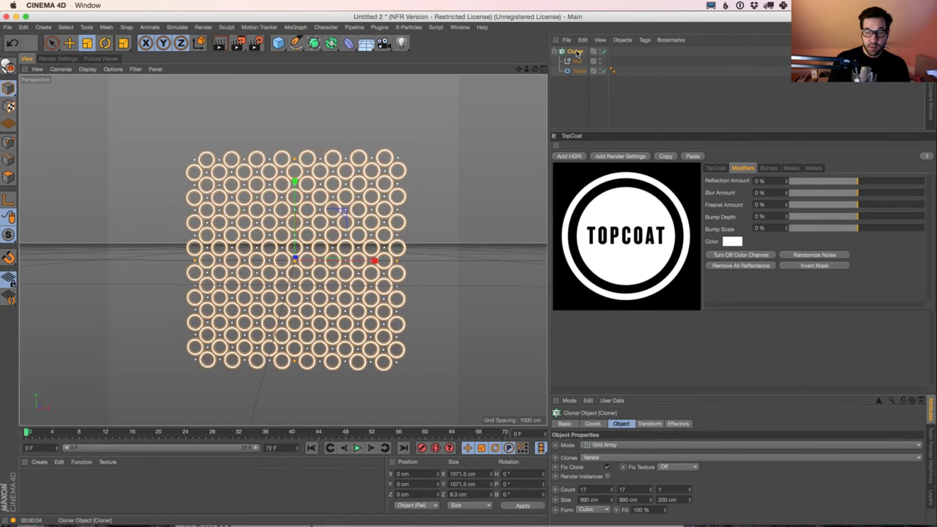
drag(535, 69, 542, 85)
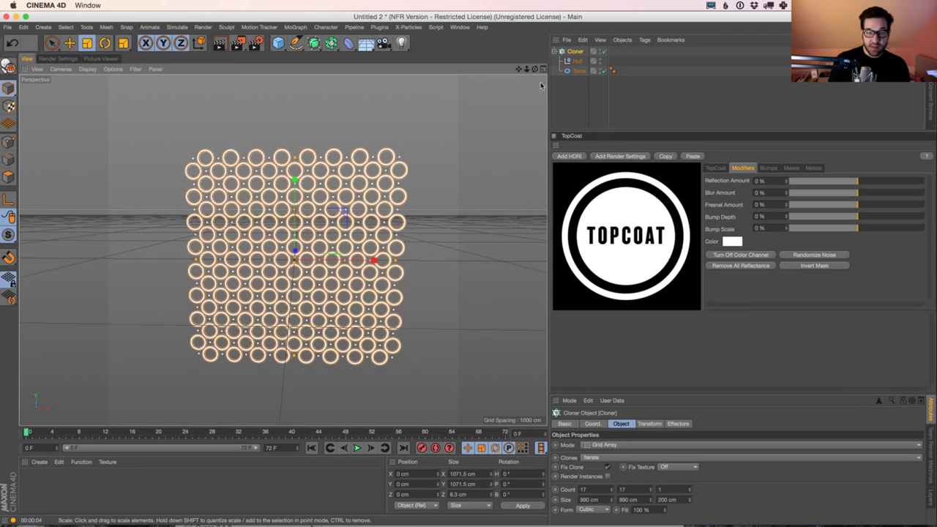
Step: Test the torus Cloner at 18 by 18, revert it to 17 by 17, and start a new project
click(578, 70)
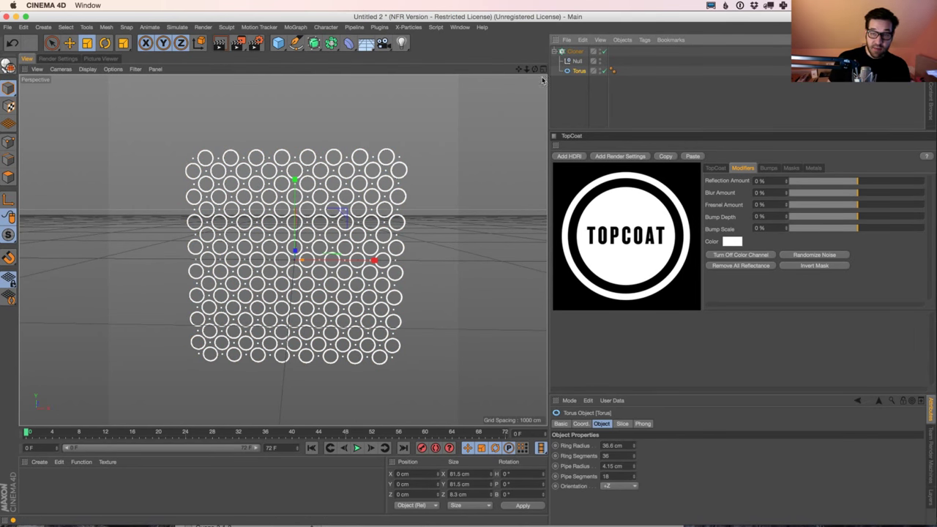
click(575, 51)
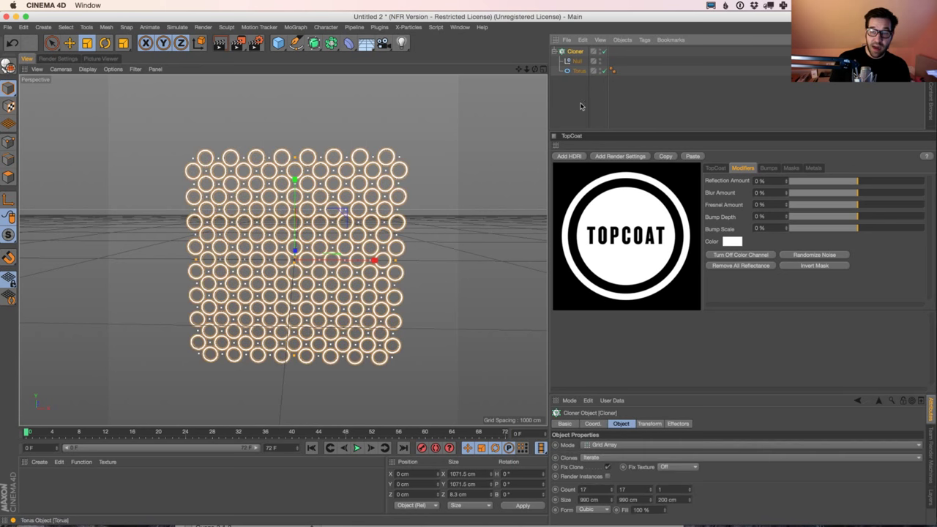
click(611, 488)
click(651, 489)
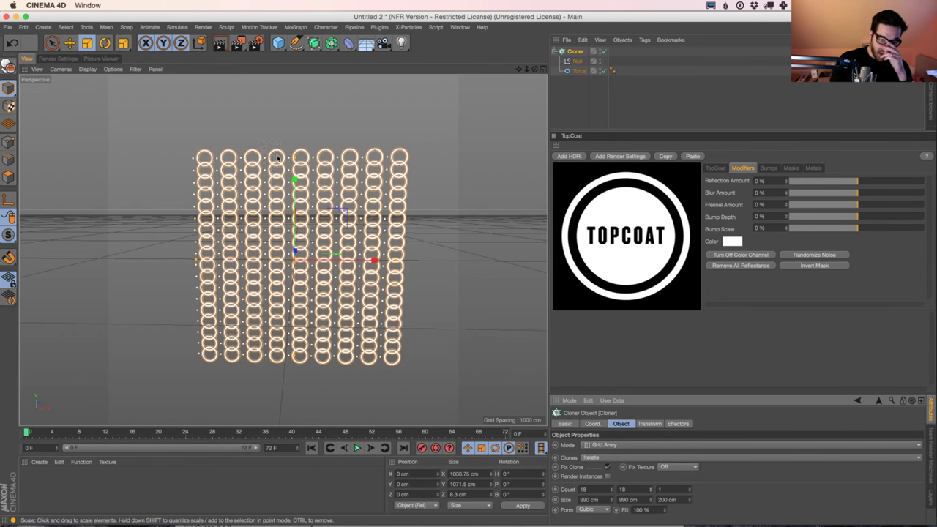
click(611, 492)
click(650, 493)
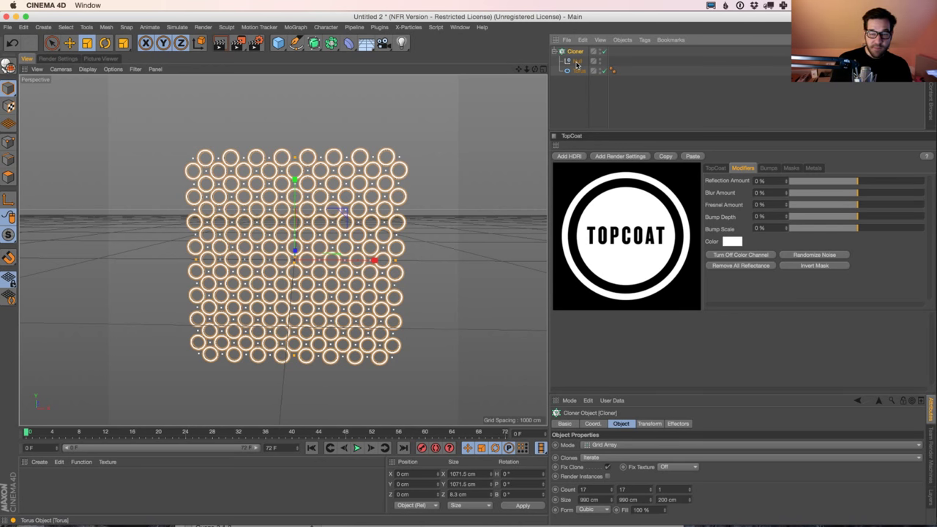
key(super+n)
Step: Add a cube and stretch it into a flat bar about 53 × 52 × 345 cm
drag(279, 45, 308, 56)
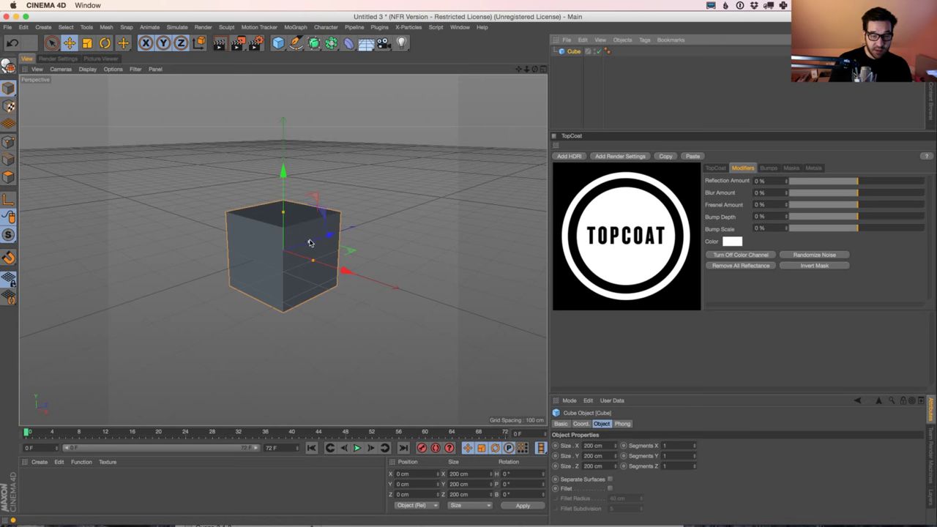
drag(284, 217, 325, 235)
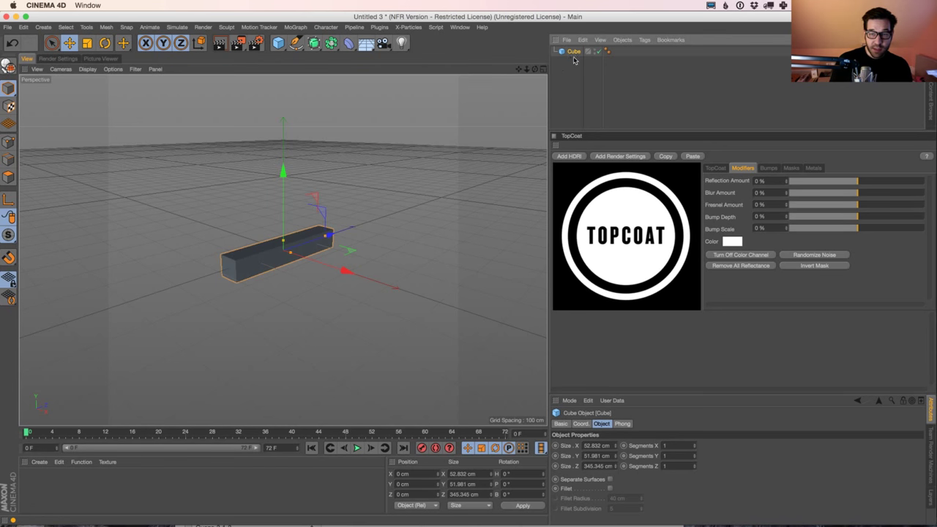
click(303, 27)
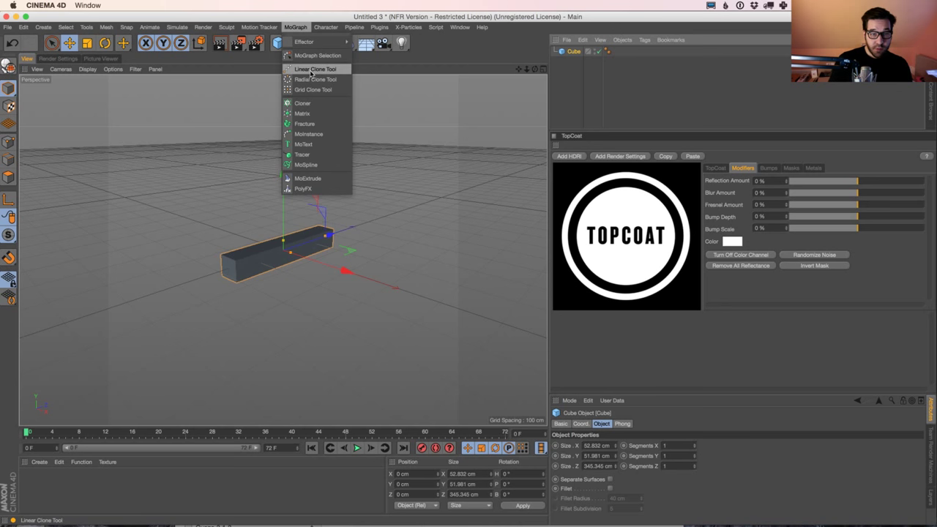
Step: Wrap the bar in a Cloner and give it an initial count of 8 clones
click(304, 103)
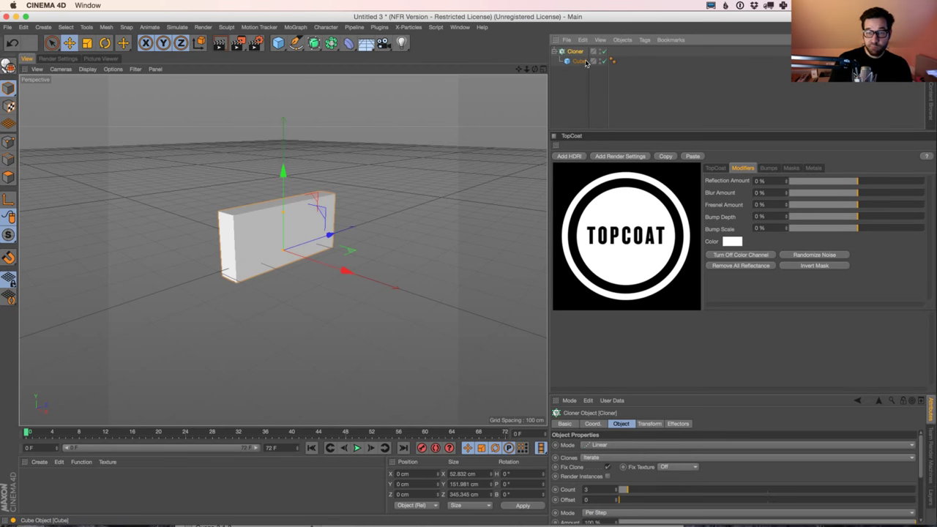
double_click(586, 489)
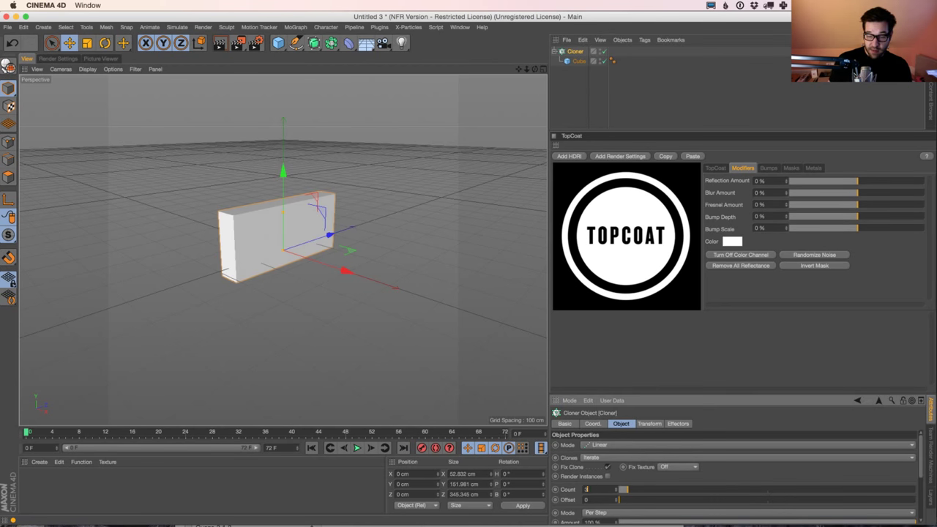
text(7)
key(Return)
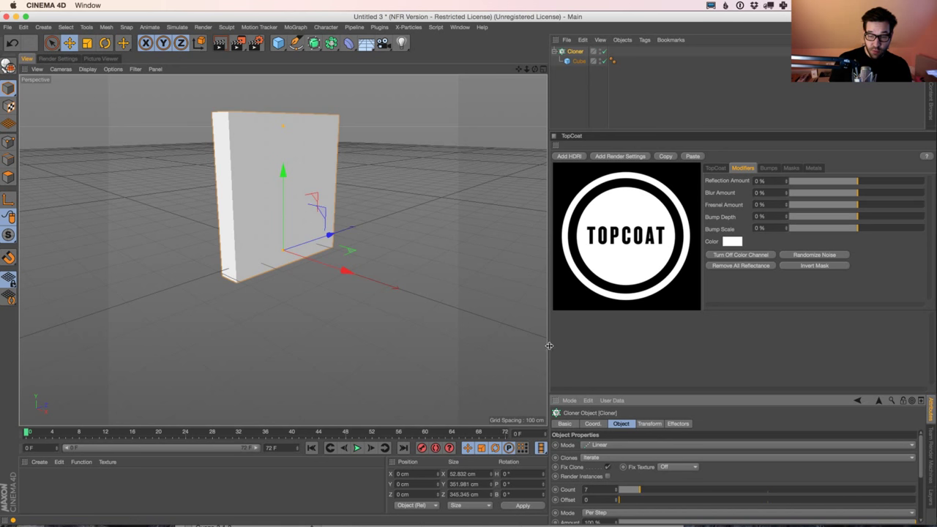
click(555, 144)
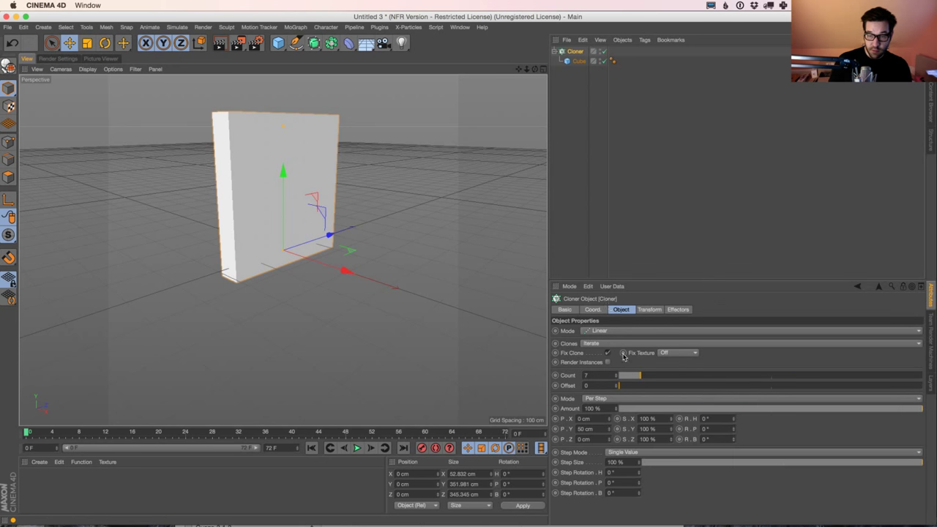
click(615, 286)
click(628, 279)
drag(628, 282, 628, 194)
click(616, 284)
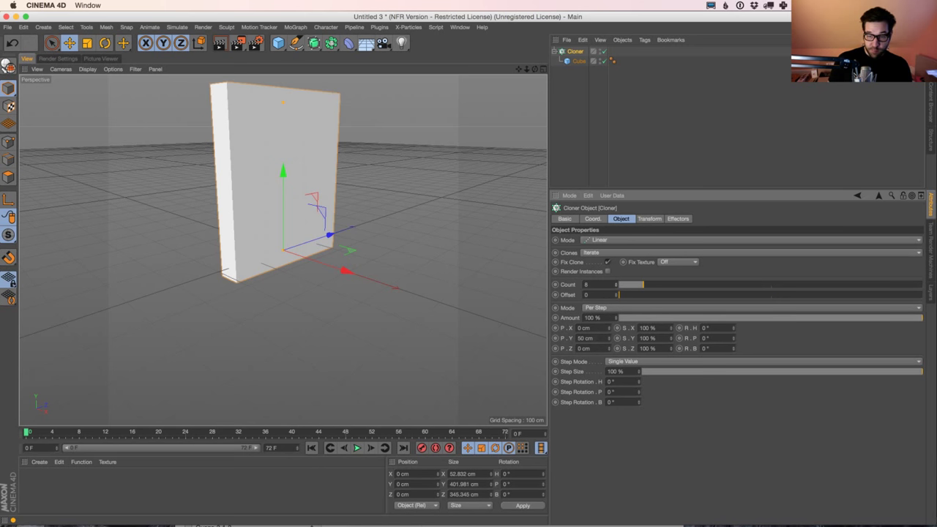
Step: Set the Linear cloner spacing to P.Y 0 cm and P.X 58 cm, with 12 clones
click(584, 338)
text(0)
key(Return)
drag(610, 327, 612, 301)
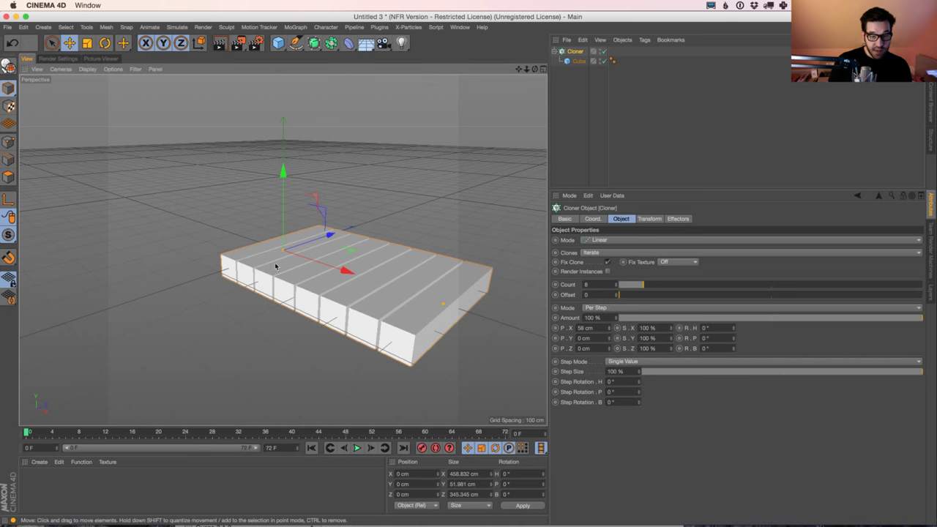
mouse_move(367, 352)
alt+mouse_down()
mouse_move(373, 324)
mouse_move(268, 233)
alt+mouse_up()
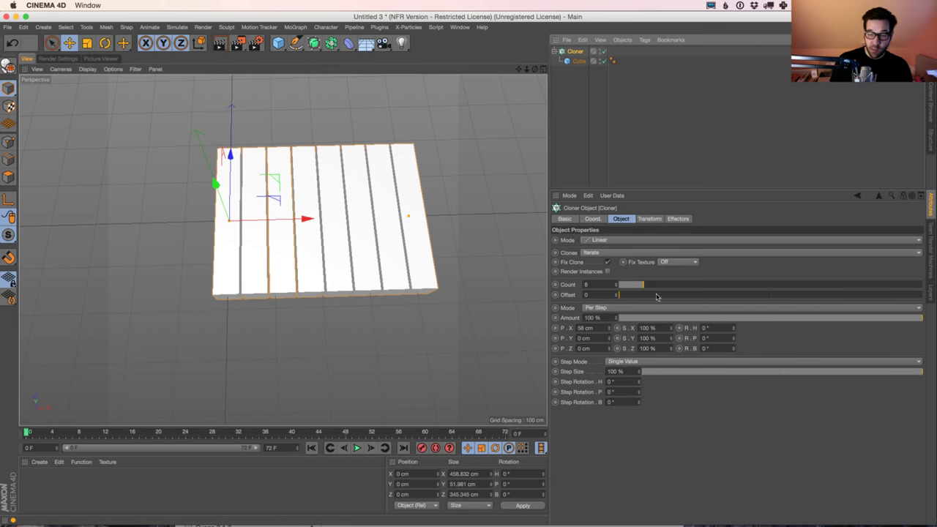
click(654, 285)
click(580, 61)
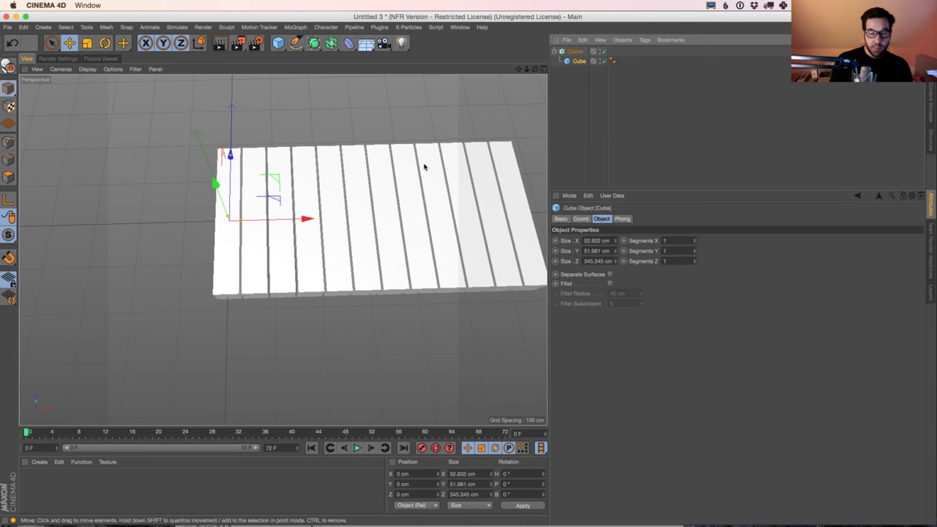
Step: Add a second cube, scale it into a smaller key, and move it toward the back
mouse_move(289, 214)
alt+mouse_down()
mouse_move(295, 188)
mouse_move(281, 200)
mouse_move(310, 120)
alt+mouse_up()
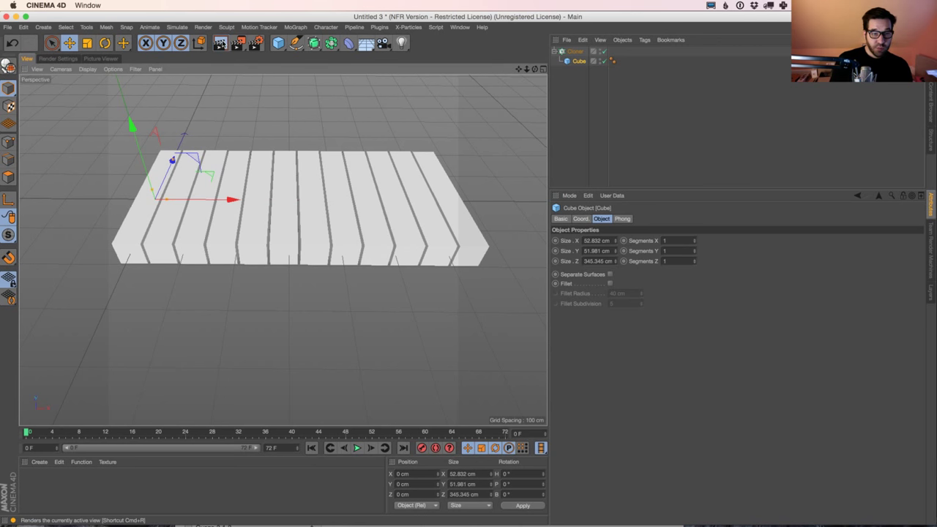
click(281, 43)
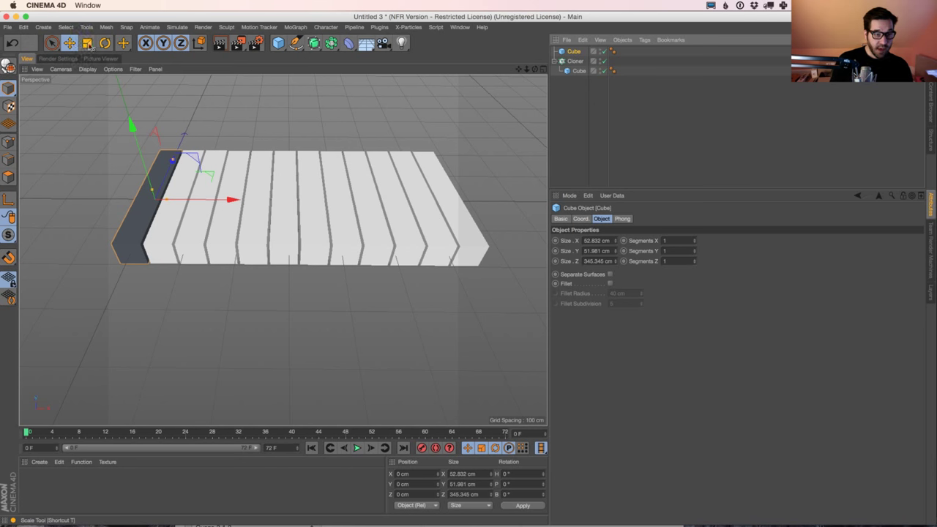
key(t)
drag(232, 107, 168, 151)
key(e)
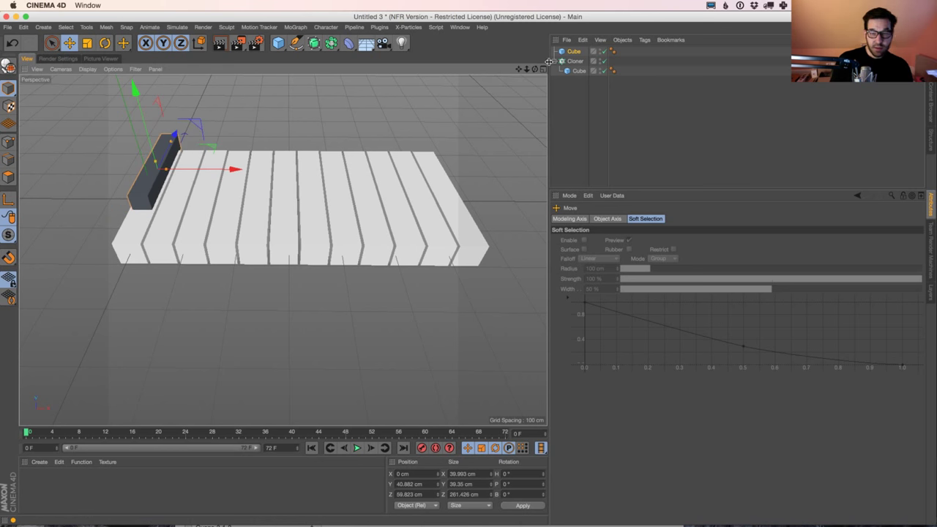
drag(574, 51, 583, 75)
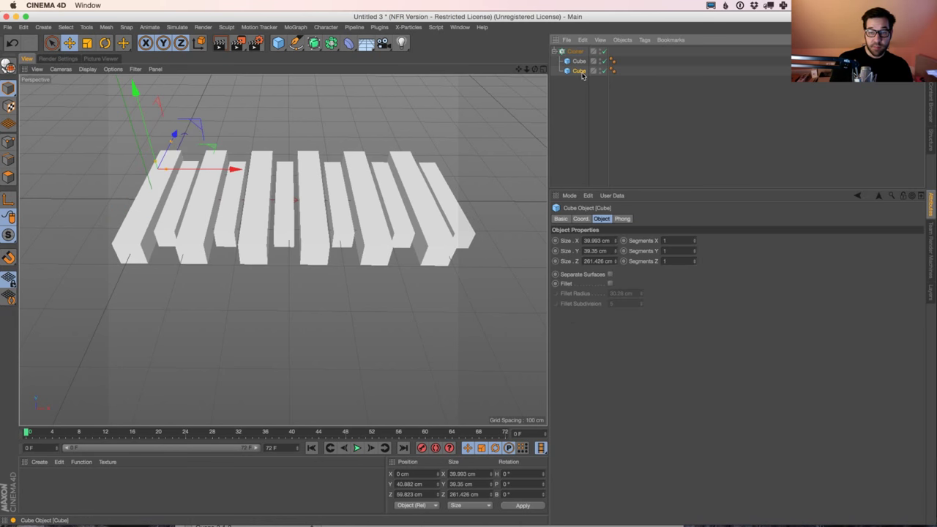
Step: Turn off Fix Clone so the two cubes alternate, and tighten the spacing to 28 cm
click(578, 61)
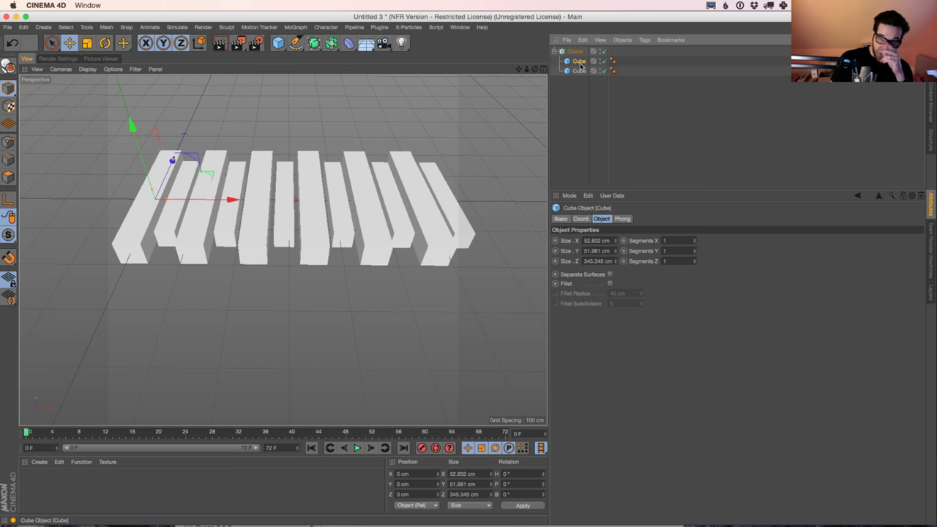
click(578, 52)
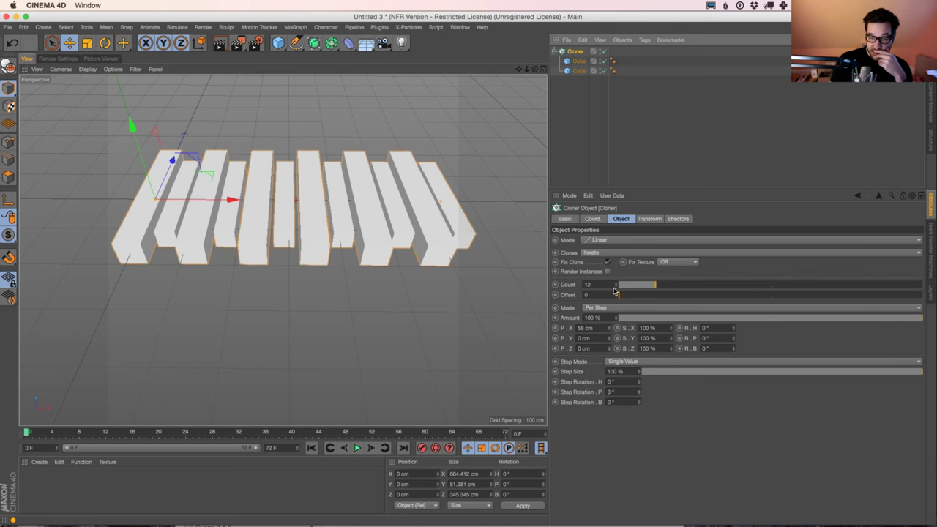
click(608, 263)
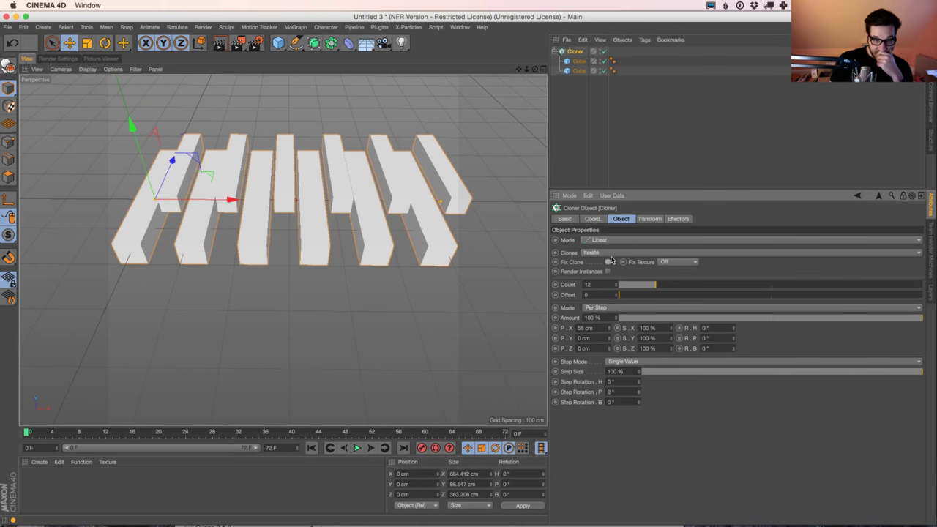
click(579, 61)
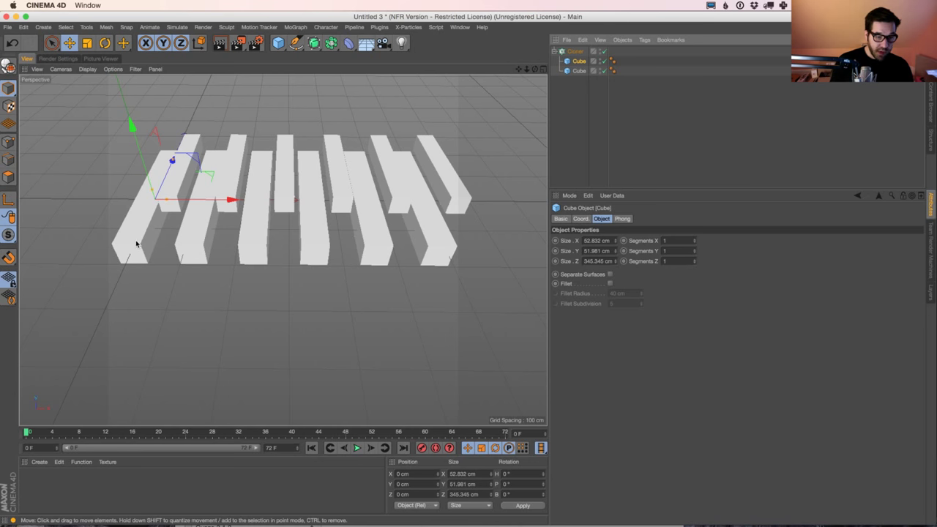
click(575, 51)
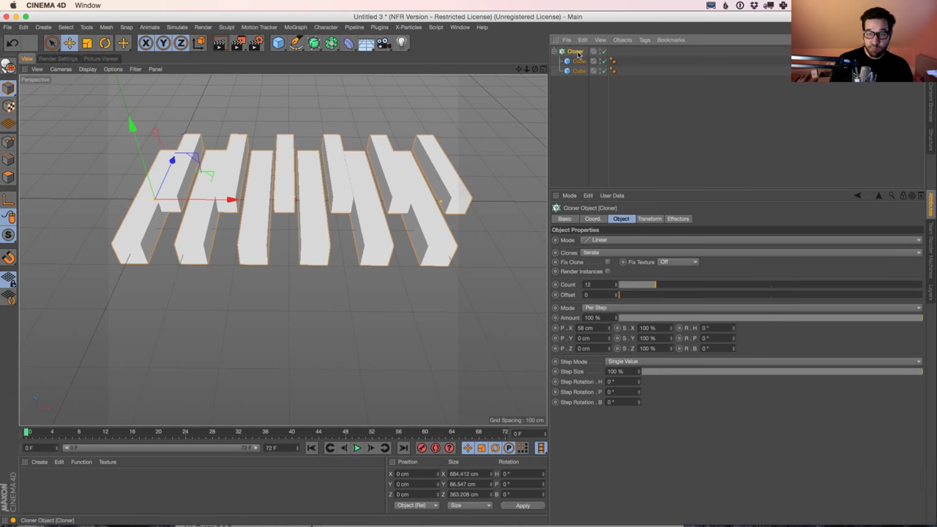
drag(612, 331, 608, 347)
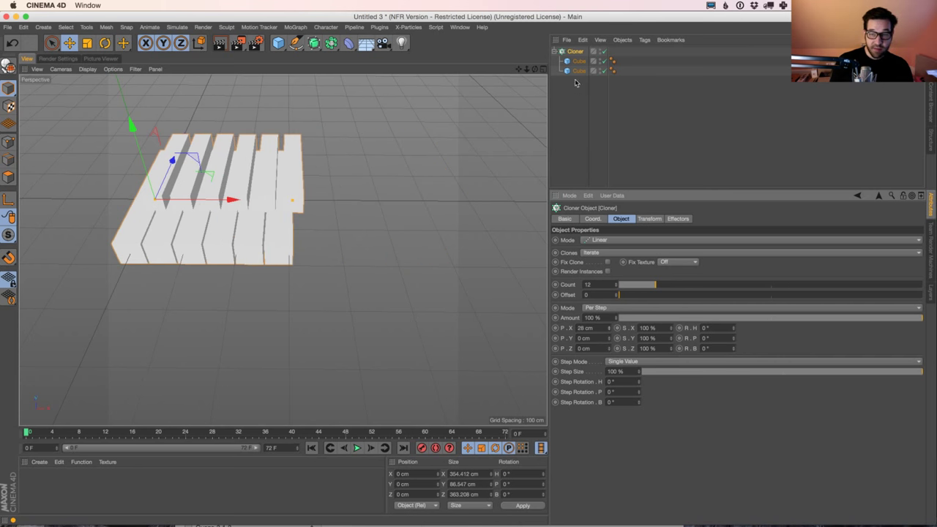
click(40, 462)
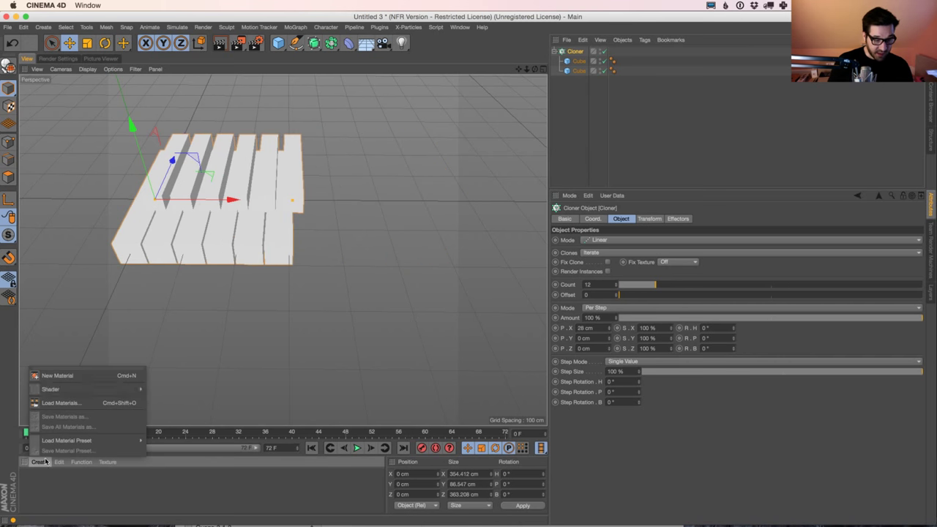
Step: Create two new materials and apply one to each key cube
click(58, 375)
mouse_move(38, 483)
mouse_down()
mouse_move(561, 137)
mouse_move(579, 62)
mouse_up()
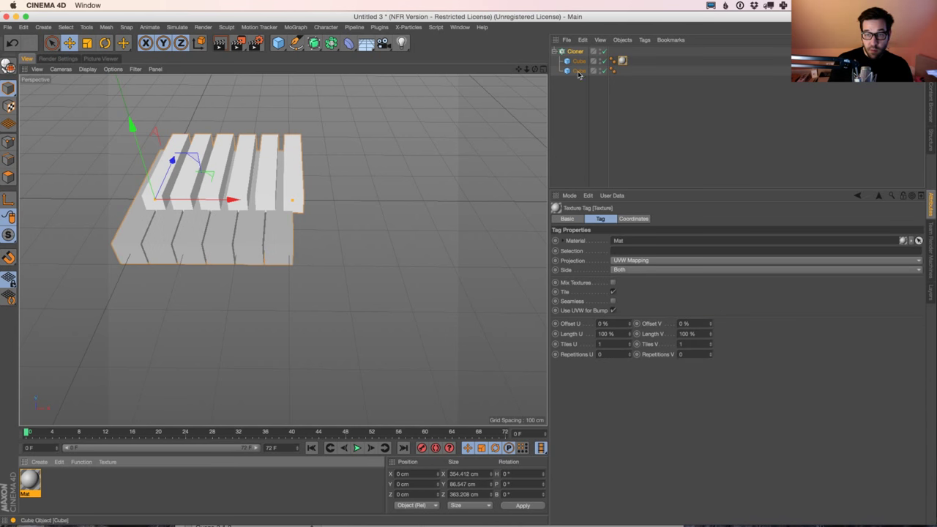
click(30, 483)
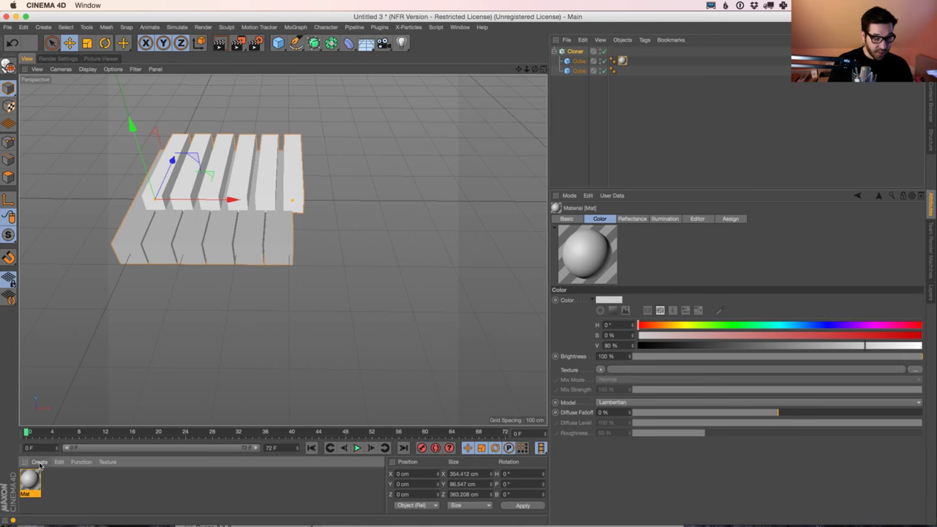
click(41, 462)
click(55, 378)
drag(31, 481, 624, 75)
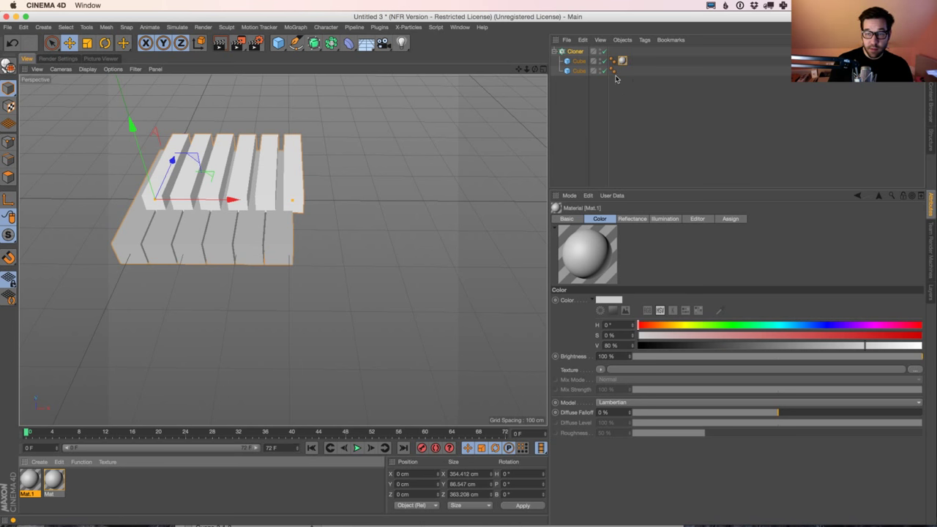
drag(51, 474, 579, 67)
click(578, 65)
Step: Make the Mat material black by disabling its Color channel, and apply it to the short key cube
double_click(53, 483)
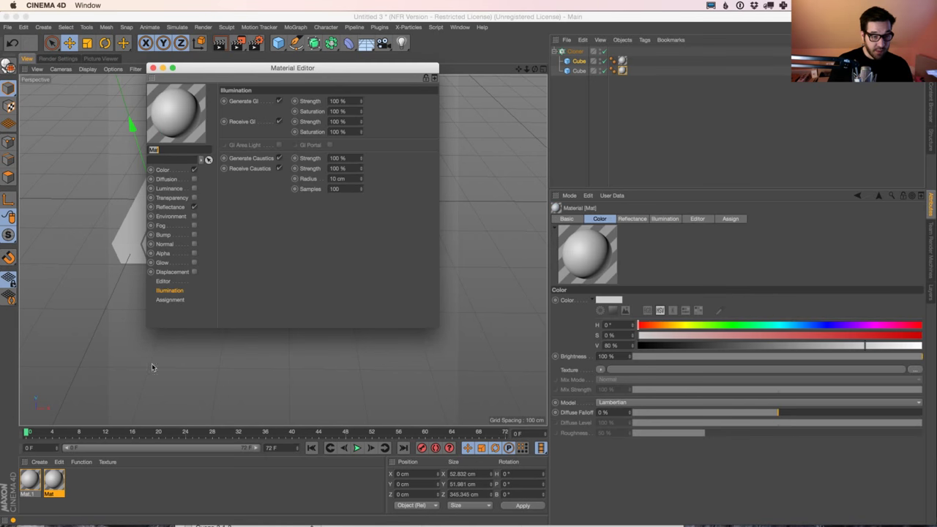
click(164, 170)
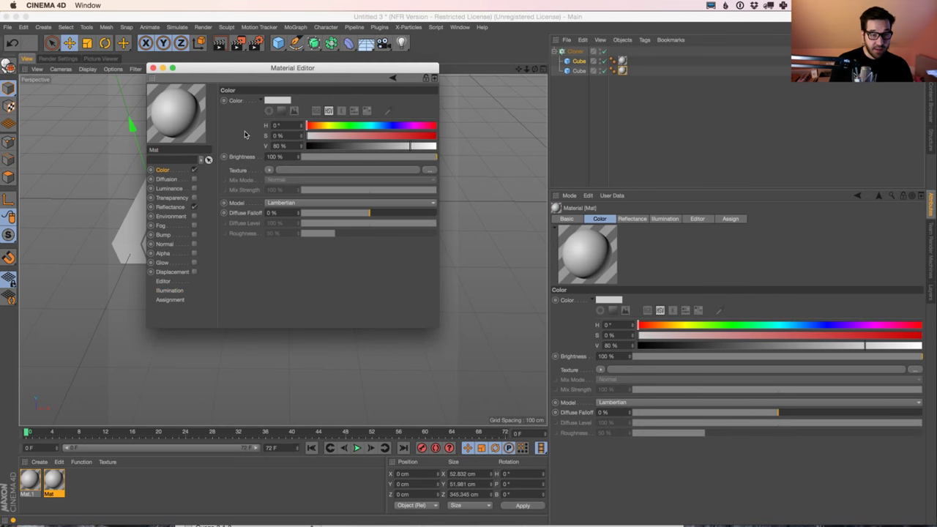
click(194, 170)
click(154, 68)
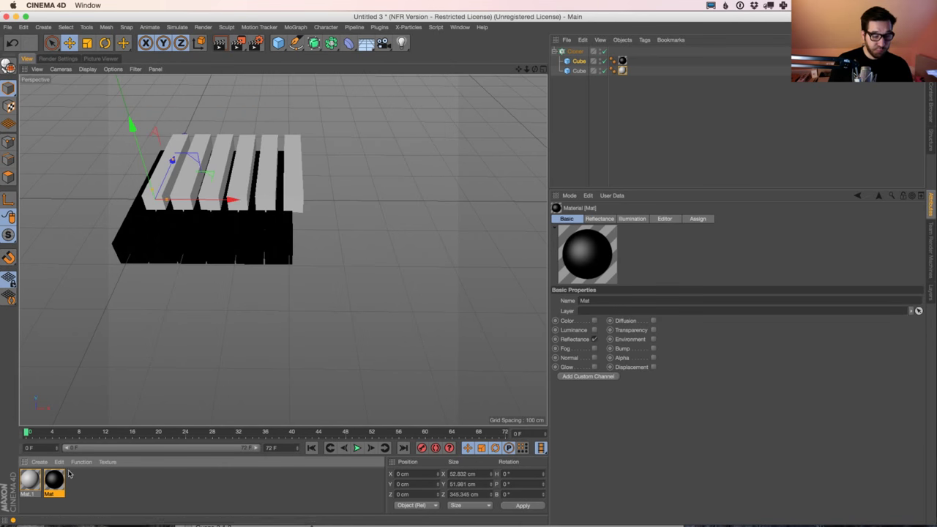
drag(641, 62, 624, 70)
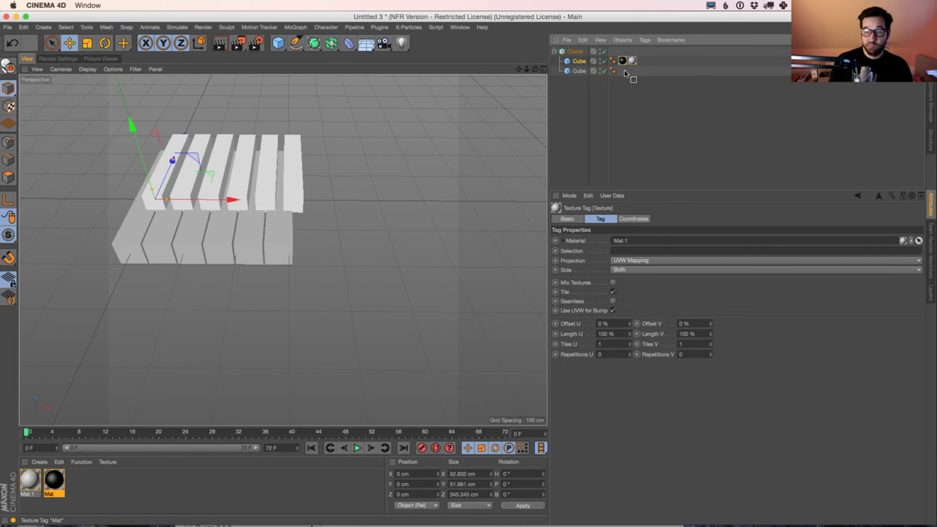
alt+drag(259, 216, 224, 265)
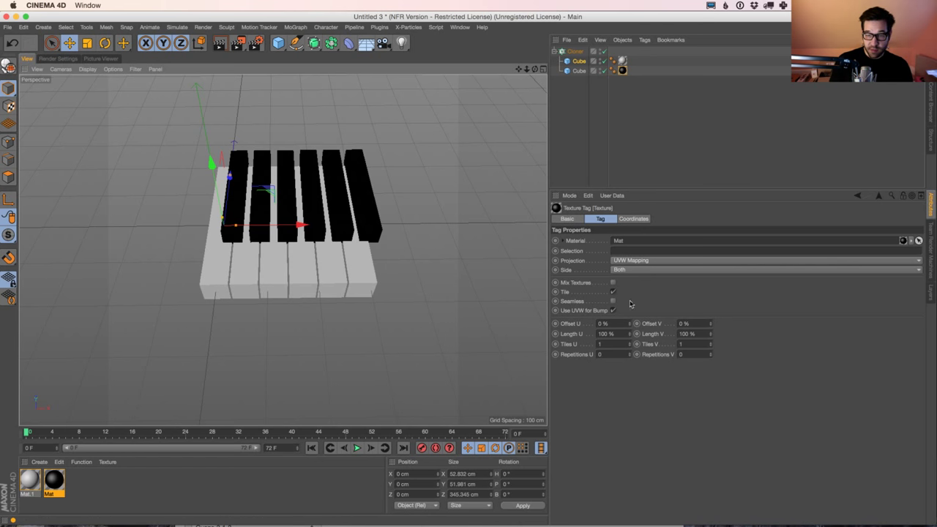
Step: Raise the Cloner count to 13 and add an empty Null object
click(575, 51)
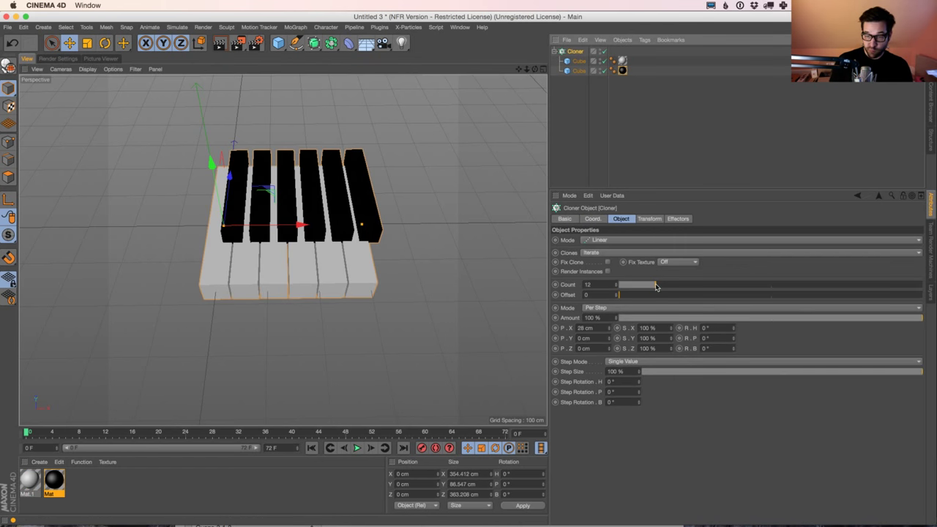
drag(657, 287, 662, 290)
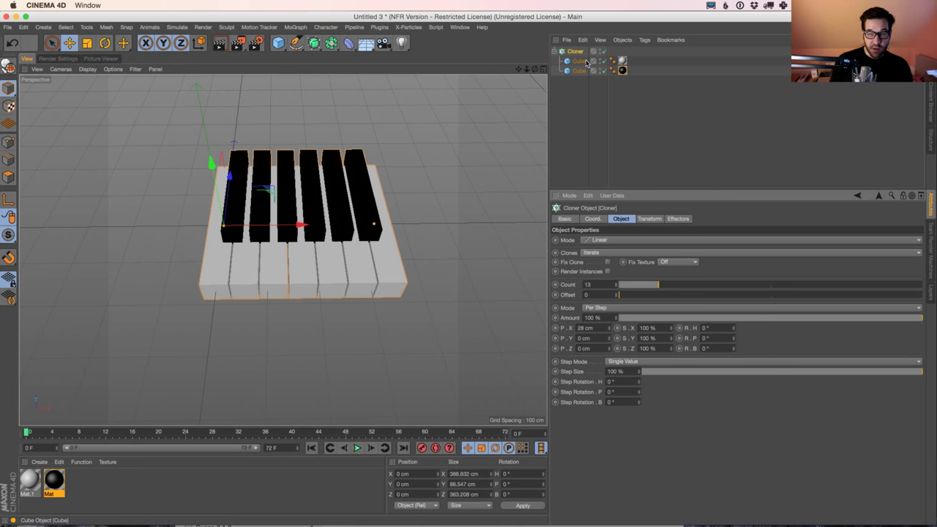
click(278, 42)
click(308, 59)
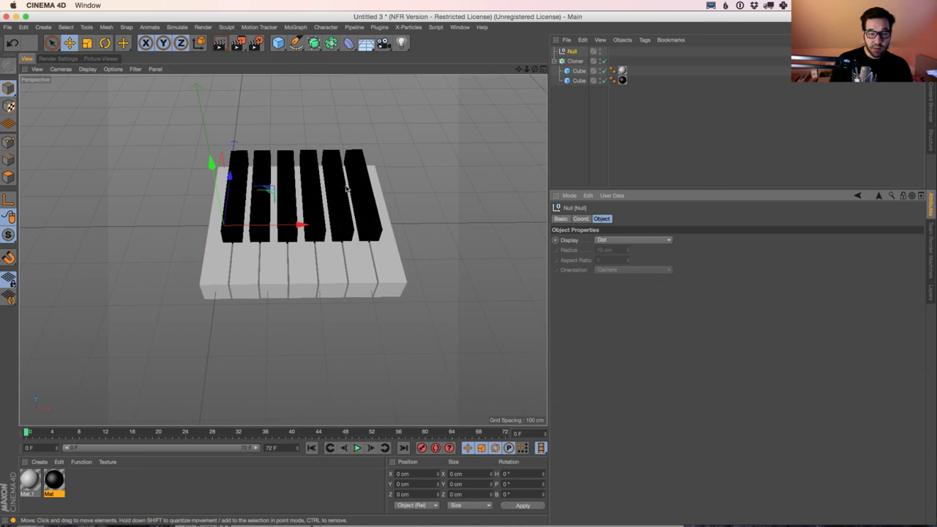
Step: Duplicate both key cubes inside the Cloner
click(578, 71)
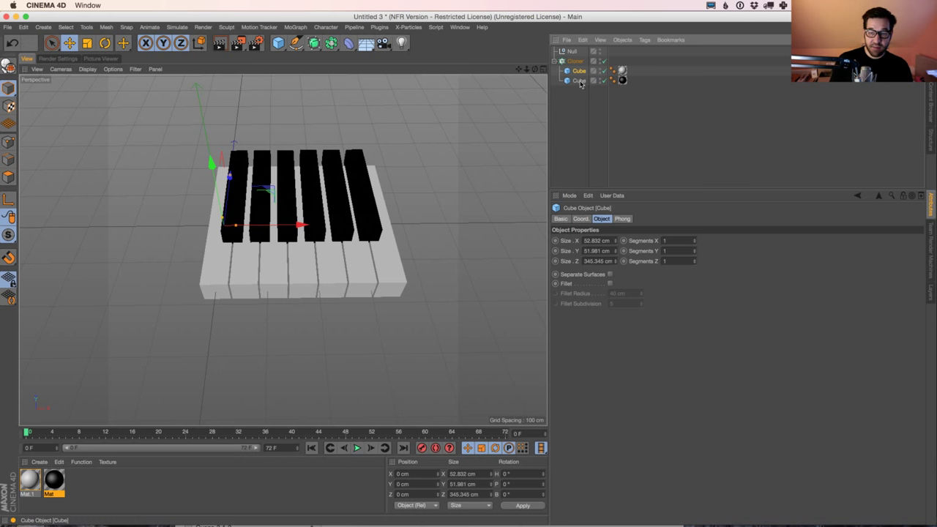
ctrl+click(579, 81)
ctrl+drag(589, 81, 583, 105)
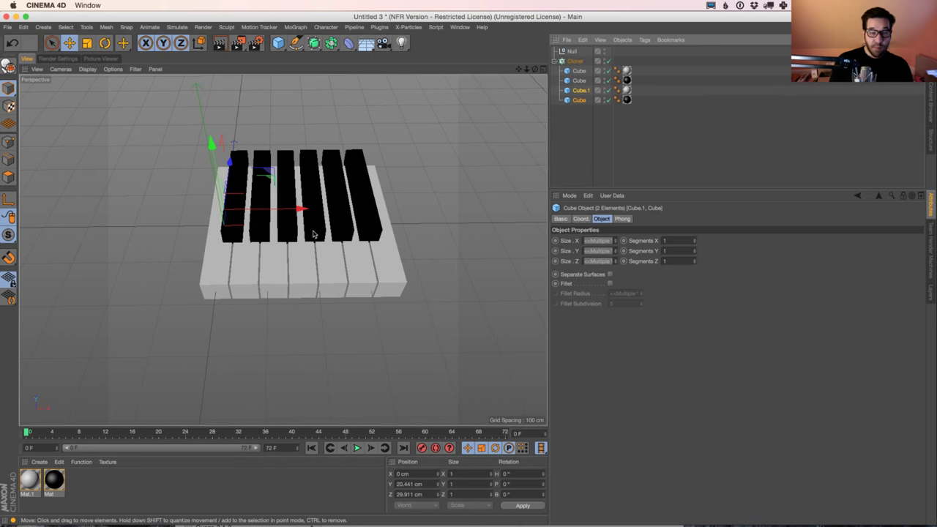
Step: Rename the two short key cubes to Black
click(584, 110)
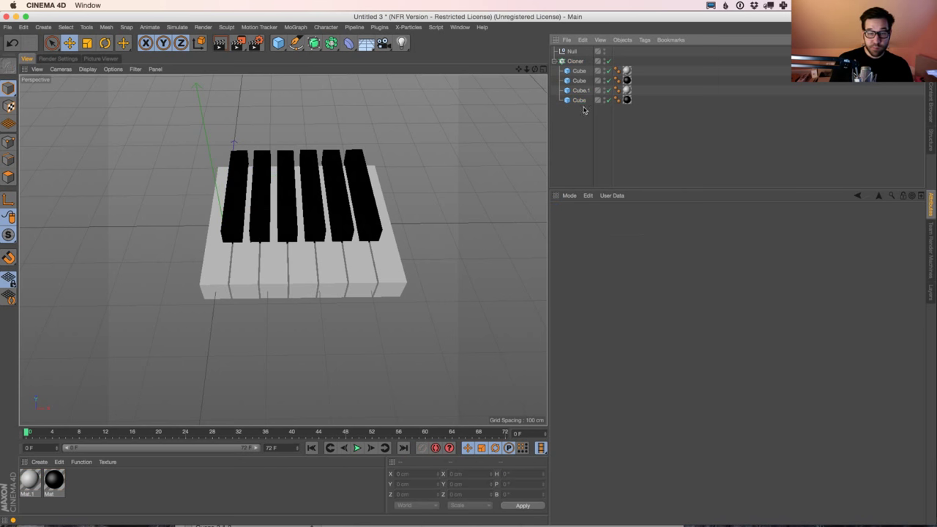
click(580, 101)
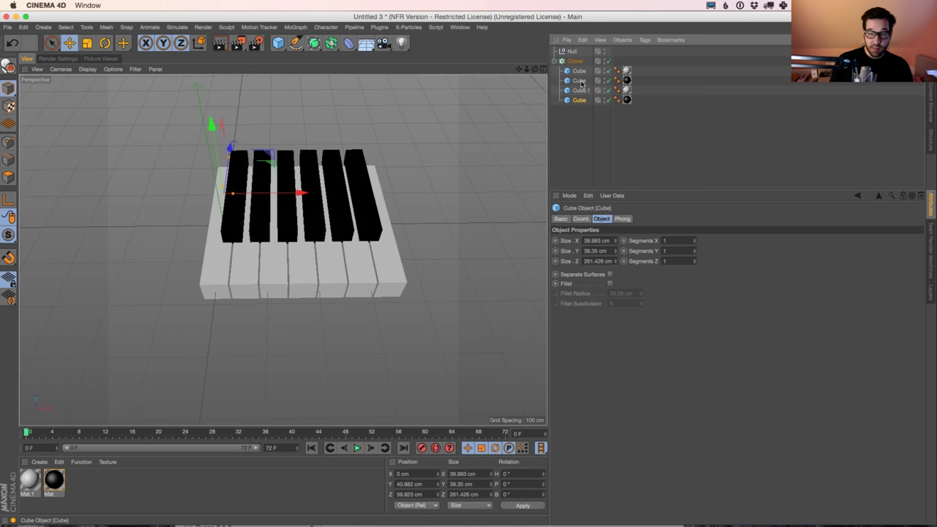
double_click(579, 99)
text(B)
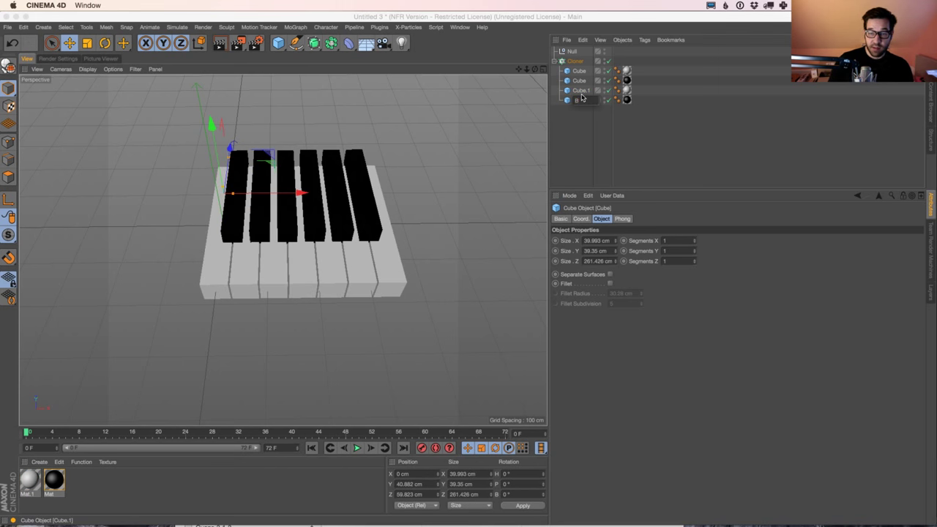
text(lack)
key(Return)
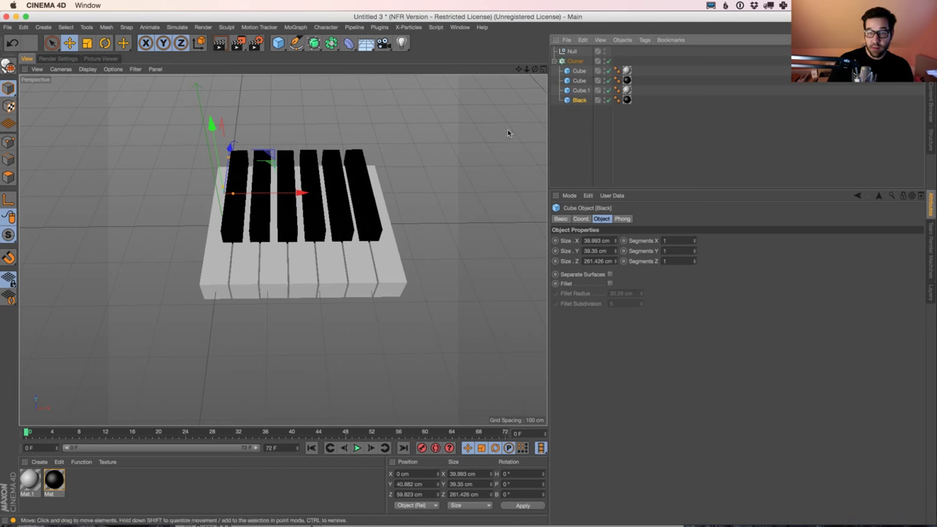
double_click(580, 80)
text(Black)
key(Return)
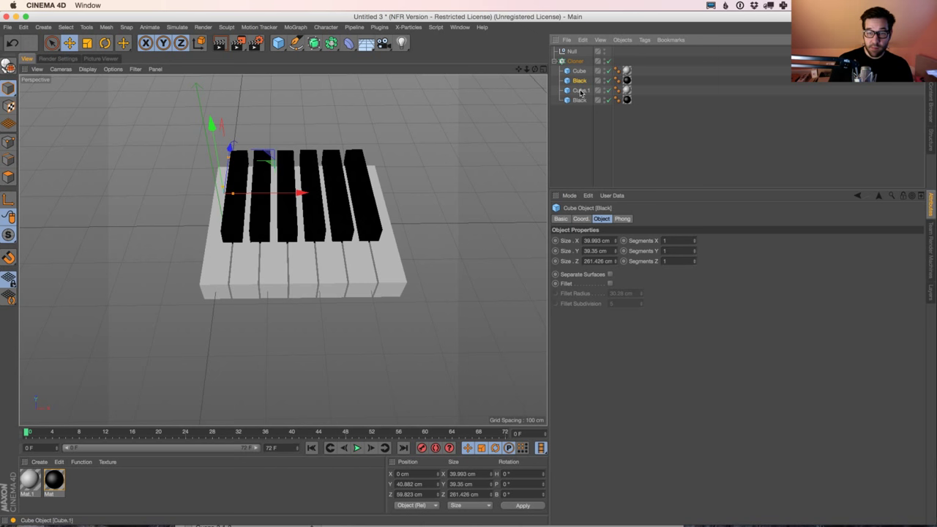
Step: Paste two white-key cube copies into the Cloner and place the Null between cubes as a gap
click(578, 70)
key(super+c)
key(super+v)
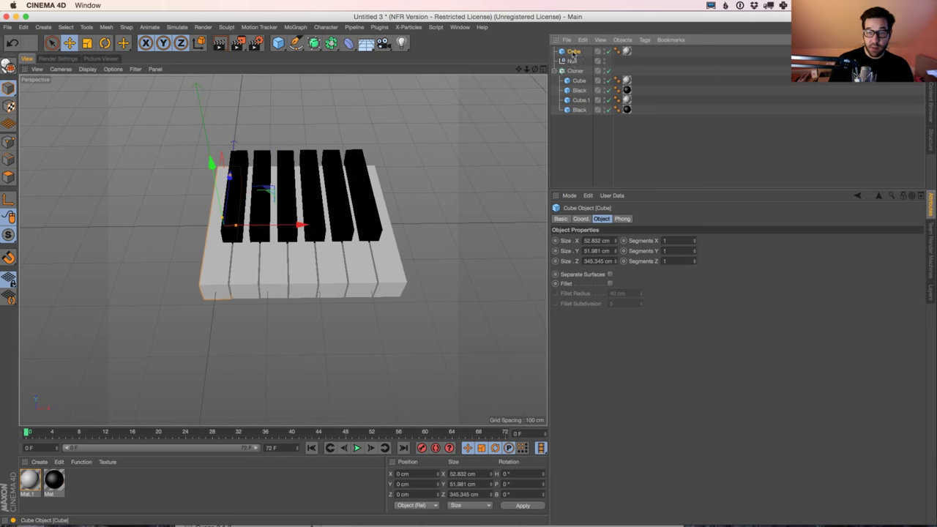
mouse_move(571, 51)
mouse_down()
mouse_move(586, 121)
mouse_move(599, 109)
mouse_up()
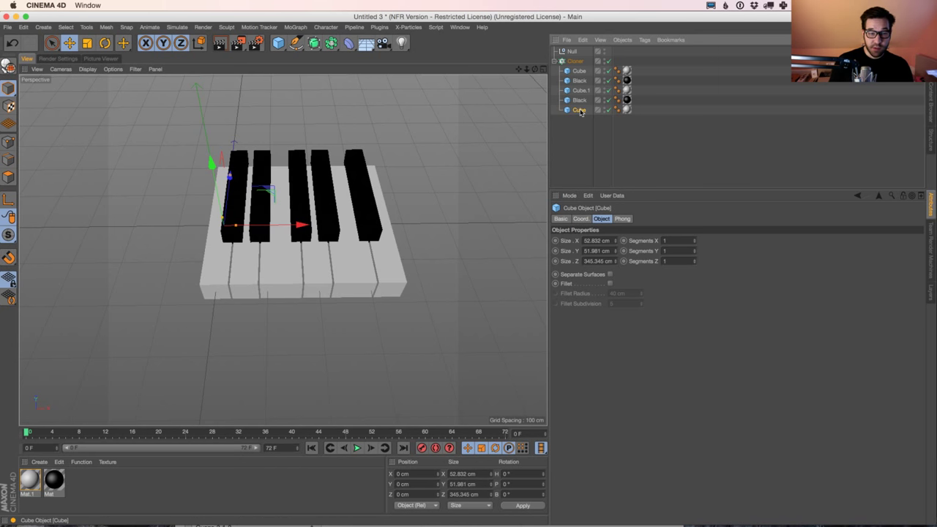
key(super+v)
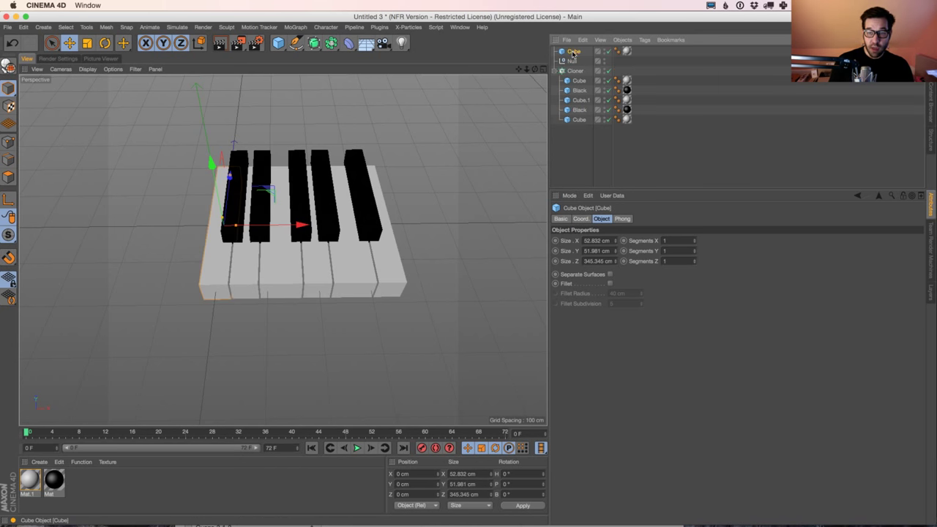
drag(585, 129, 585, 125)
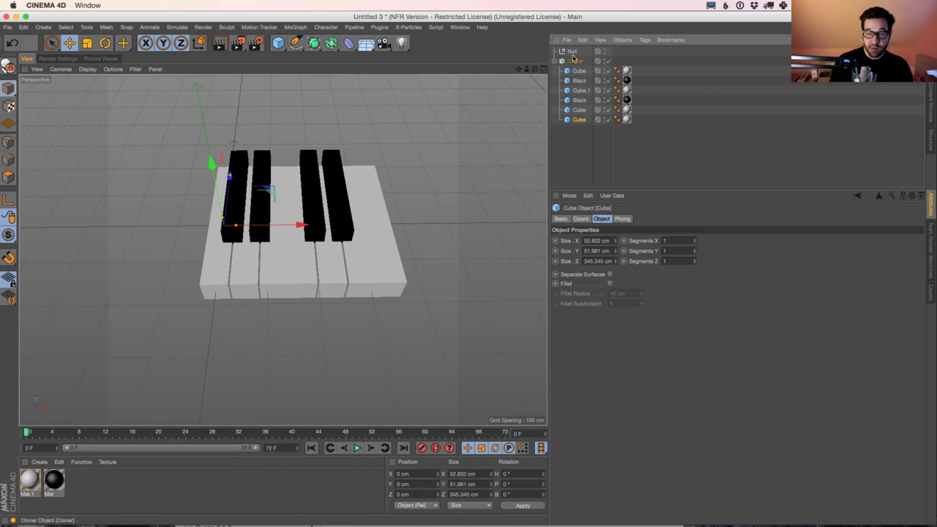
drag(574, 51, 586, 114)
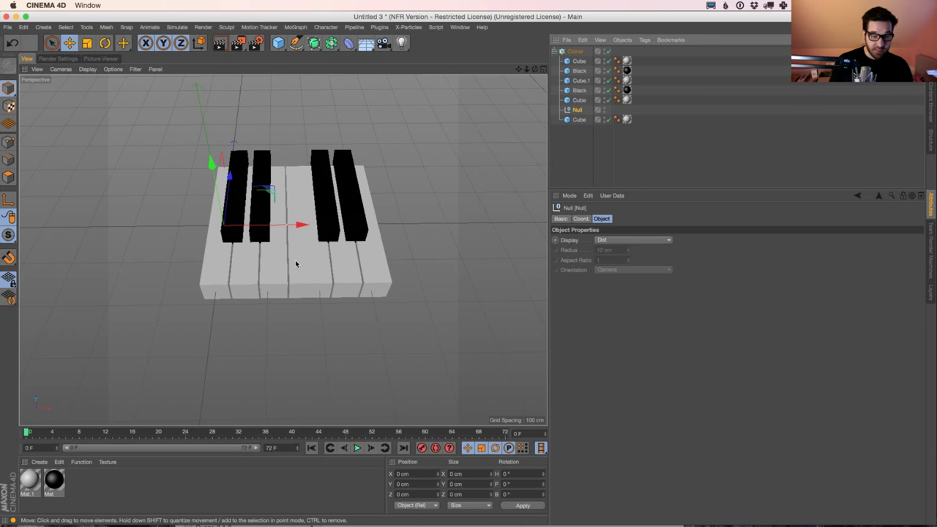
Step: Copy the five key objects and paste them into the Cloner after the Null
click(580, 100)
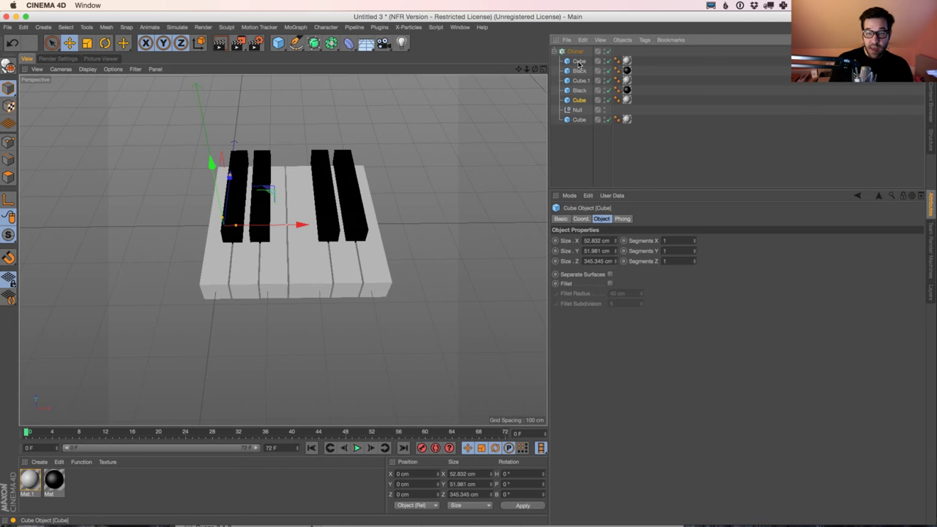
shift+click(578, 61)
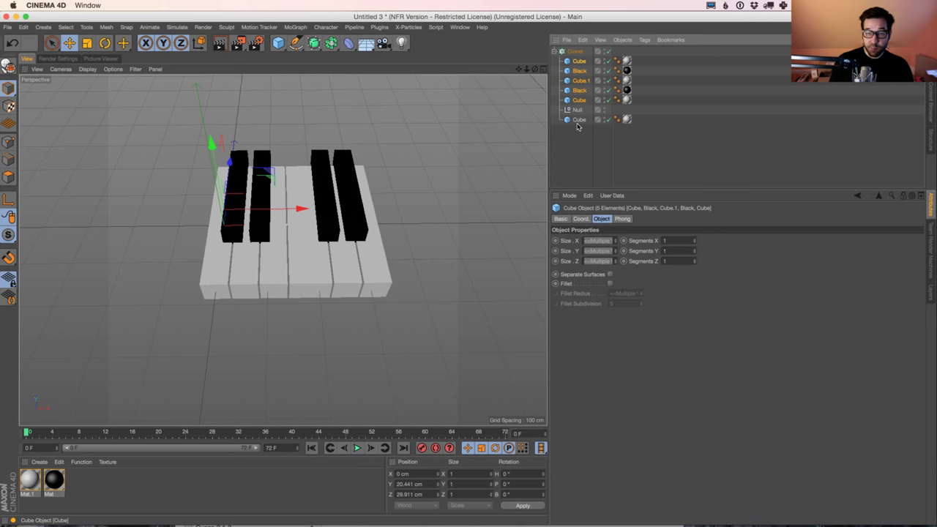
key(super+c)
key(super+v)
drag(575, 53, 582, 168)
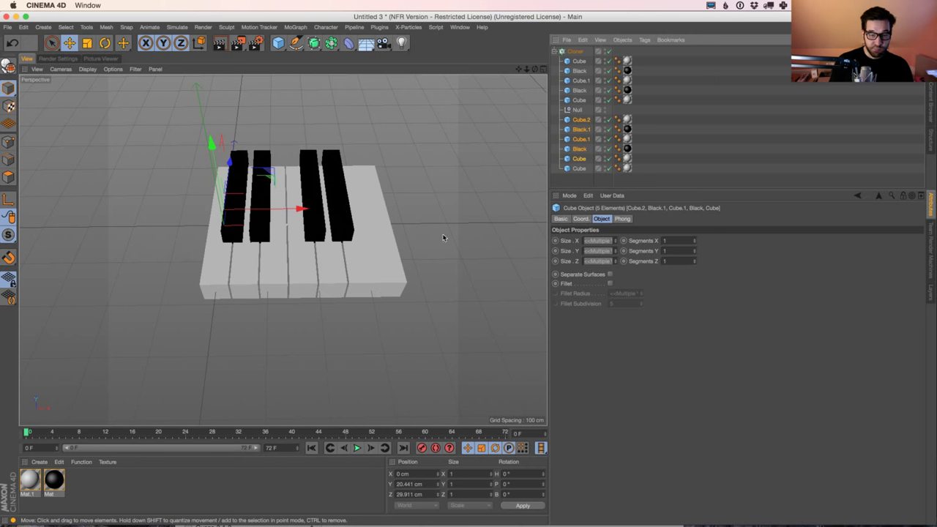
Step: Duplicate one more Black cube into the Cloner to complete the trio of black keys
click(579, 149)
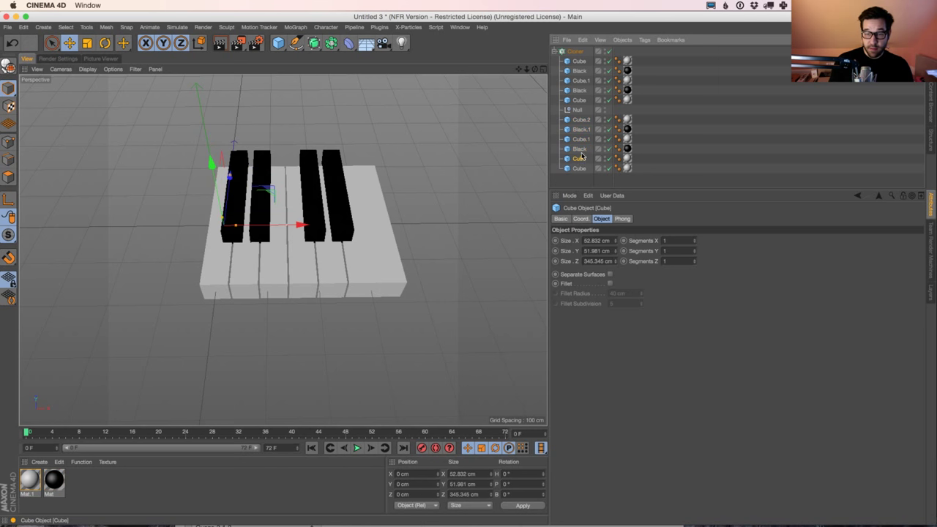
ctrl+drag(579, 149, 585, 173)
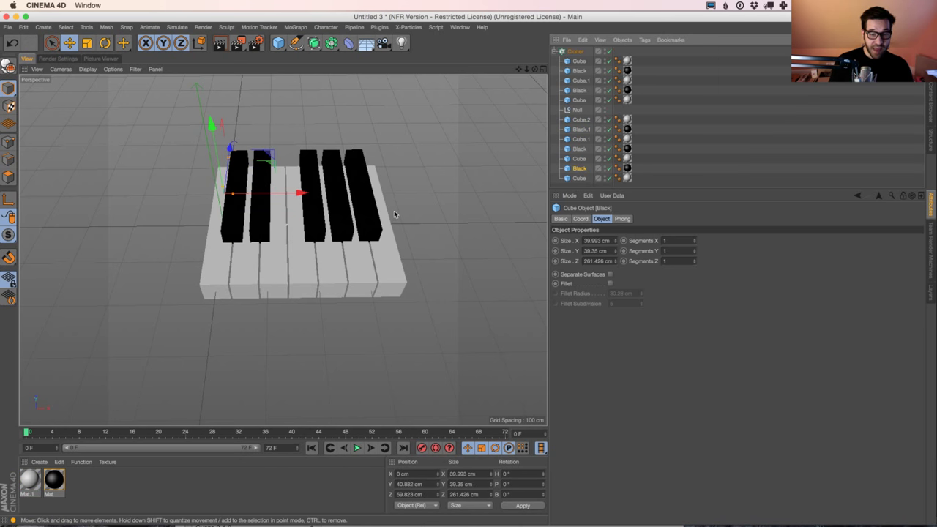
mouse_move(359, 253)
alt+mouse_down()
mouse_move(178, 274)
mouse_move(350, 303)
mouse_move(341, 291)
mouse_move(333, 306)
mouse_move(371, 241)
alt+mouse_up()
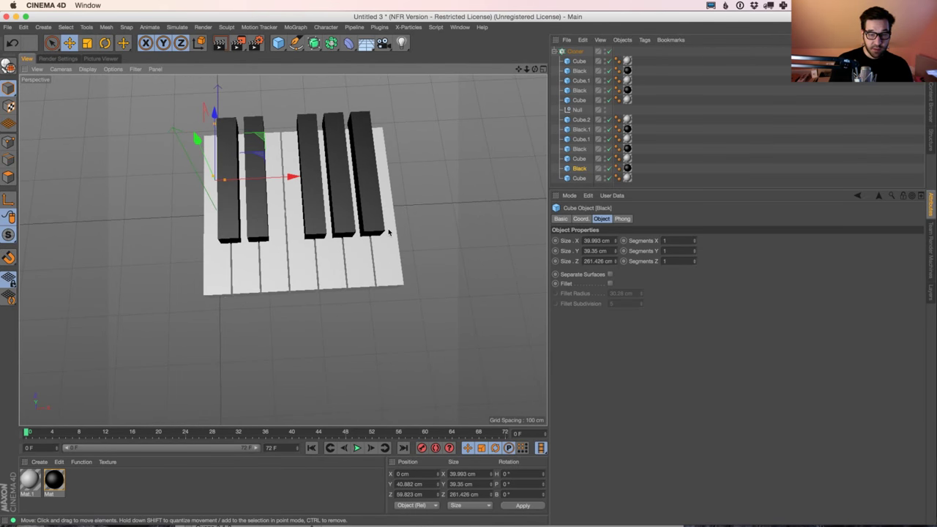
Step: Raise the Cloner count to 40 and zoom out to see the keyboard
click(577, 52)
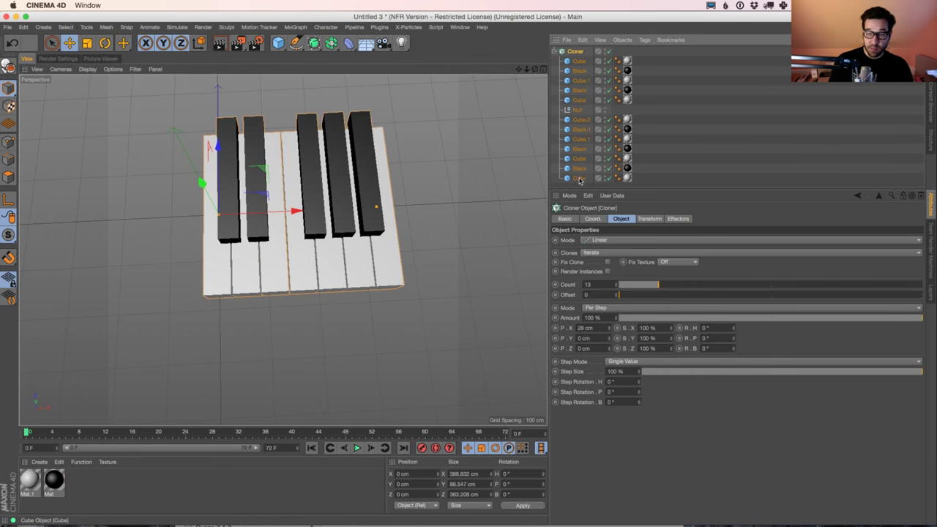
click(579, 179)
click(577, 52)
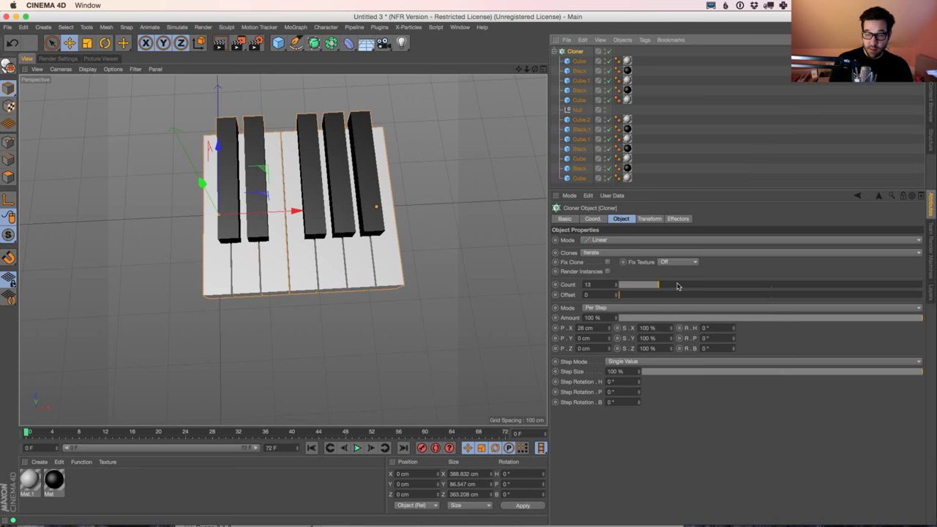
drag(680, 285, 741, 286)
scroll(422, 225, down, 5)
alt+drag(351, 247, 266, 270)
Step: Extend the keyboard to 100 clones and orbit around it
mouse_move(711, 292)
mouse_down()
mouse_move(684, 285)
mouse_move(924, 286)
mouse_up()
mouse_move(330, 220)
alt+mouse_down()
mouse_move(286, 172)
mouse_move(371, 269)
mouse_move(285, 251)
mouse_move(281, 285)
mouse_move(293, 253)
mouse_move(314, 271)
mouse_move(315, 308)
mouse_move(414, 269)
mouse_move(274, 308)
mouse_move(249, 190)
mouse_move(297, 199)
alt+mouse_up()
scroll(293, 253, up, 4)
alt+drag(281, 236, 306, 220)
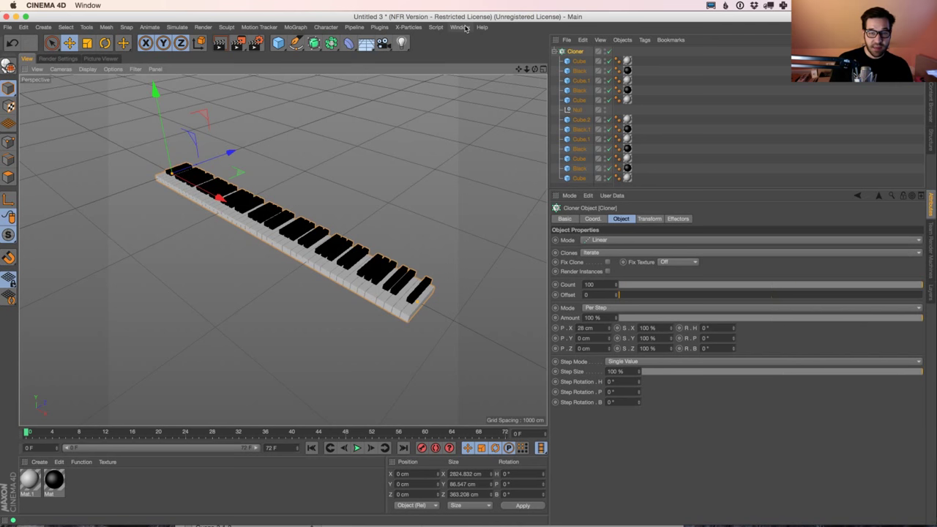
click(461, 27)
Step: Show the Untitled 2 torus scene, then bring Chrome's chat window forward and shift it left
click(476, 273)
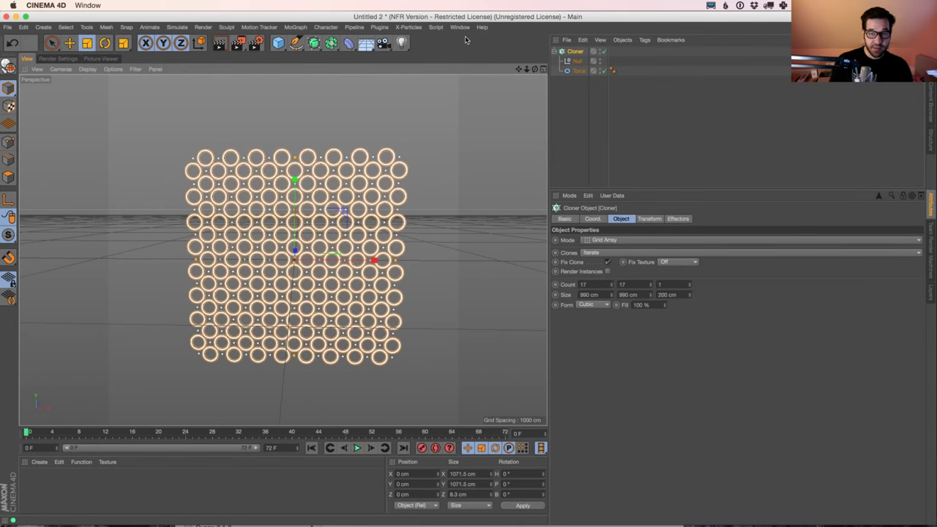
key(super+Tab)
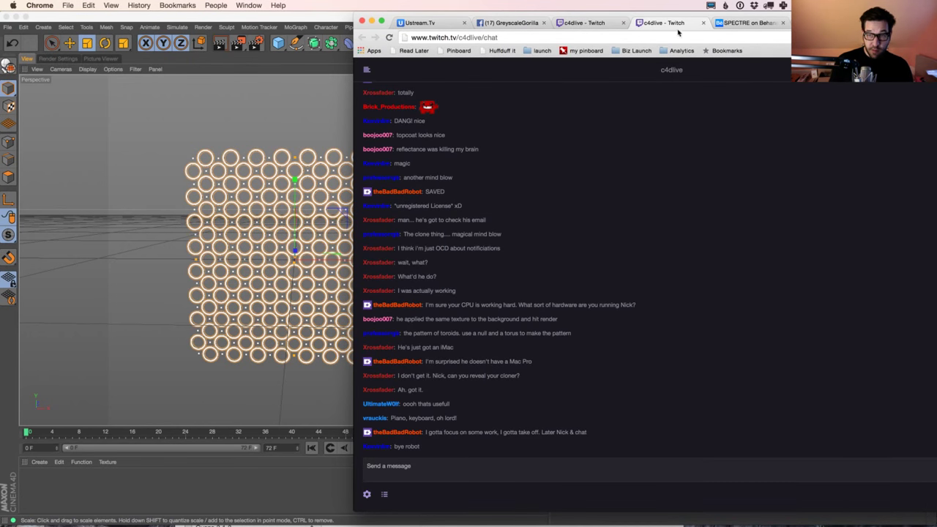
drag(681, 17, 492, 15)
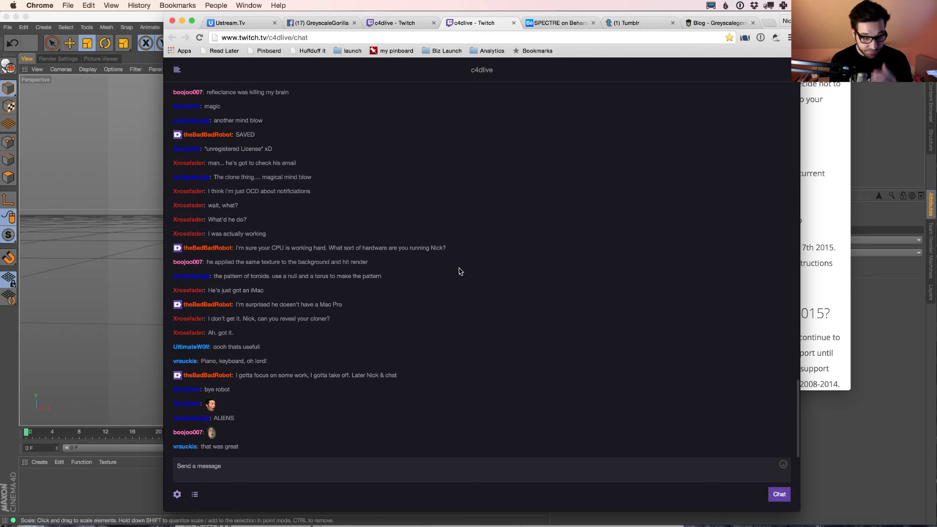
Step: Return to the piano document Untitled 3 in Cinema 4D and orbit to face the keyboard
click(126, 27)
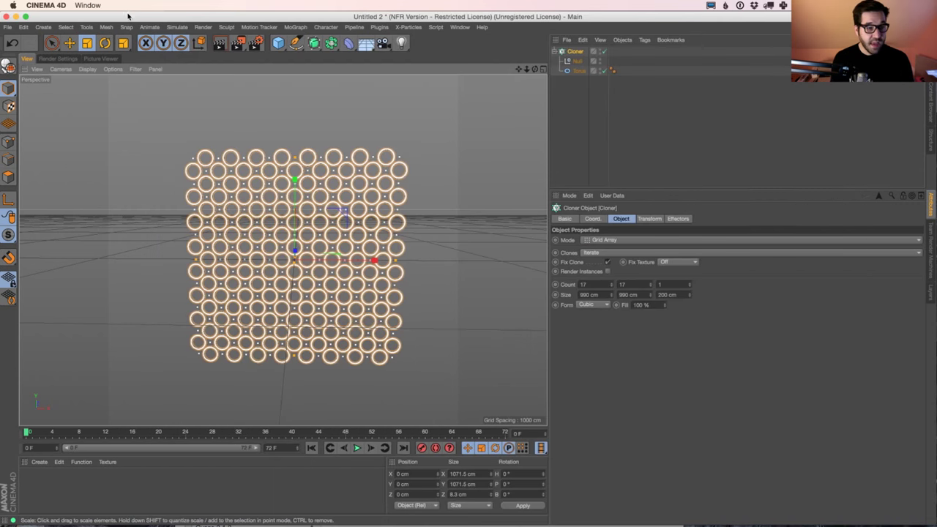
click(460, 27)
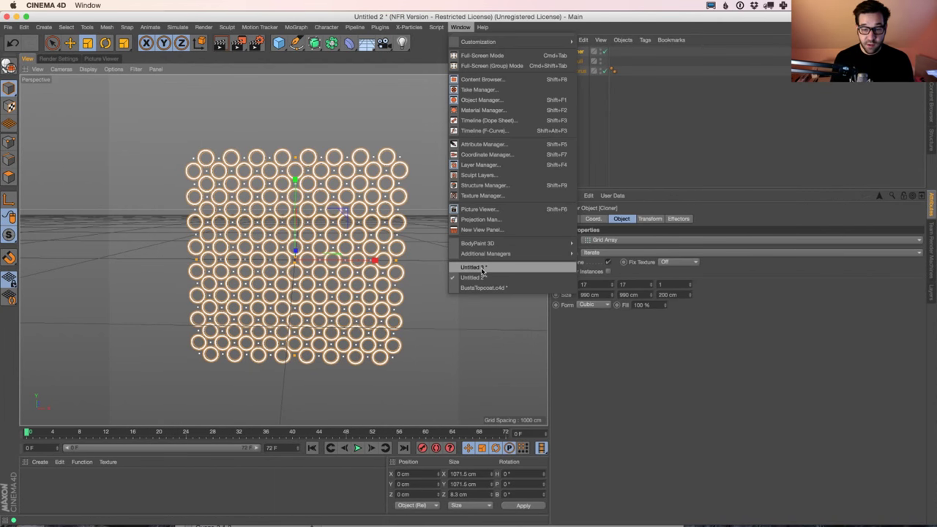
click(473, 267)
alt+drag(354, 212, 307, 250)
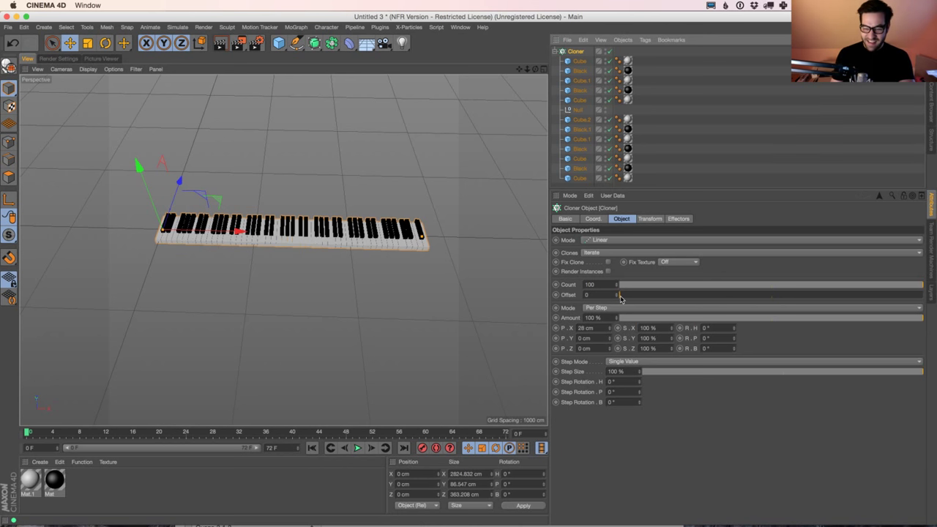
Step: Set the Cloner count to 88, then nudge it up to 89 keys
click(592, 284)
text(88)
key(Return)
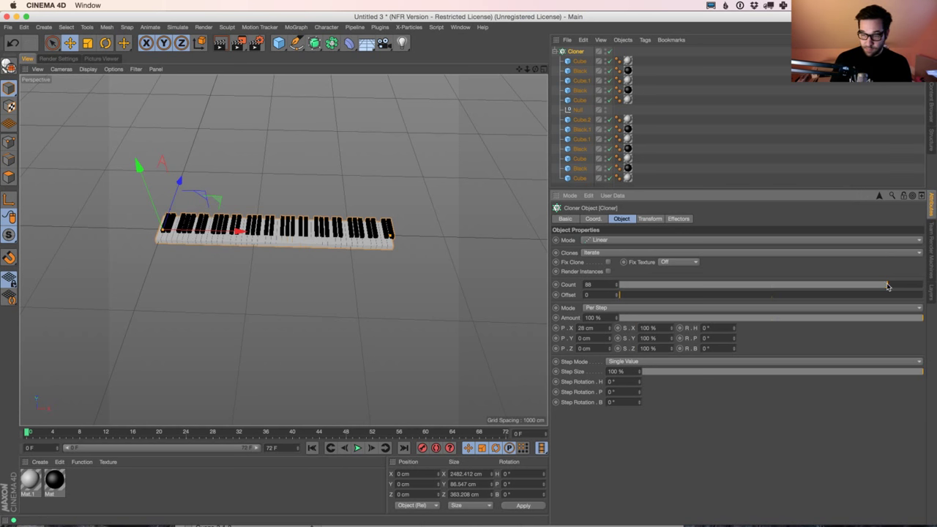
drag(888, 286, 891, 286)
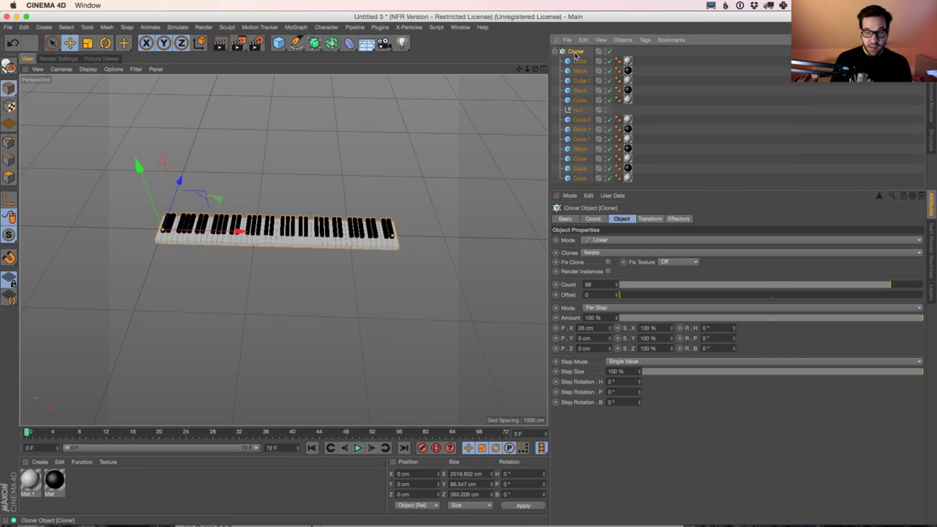
Step: Check the Black key object, then reselect the Cloner and bring up the MoGraph Effector menu
click(580, 89)
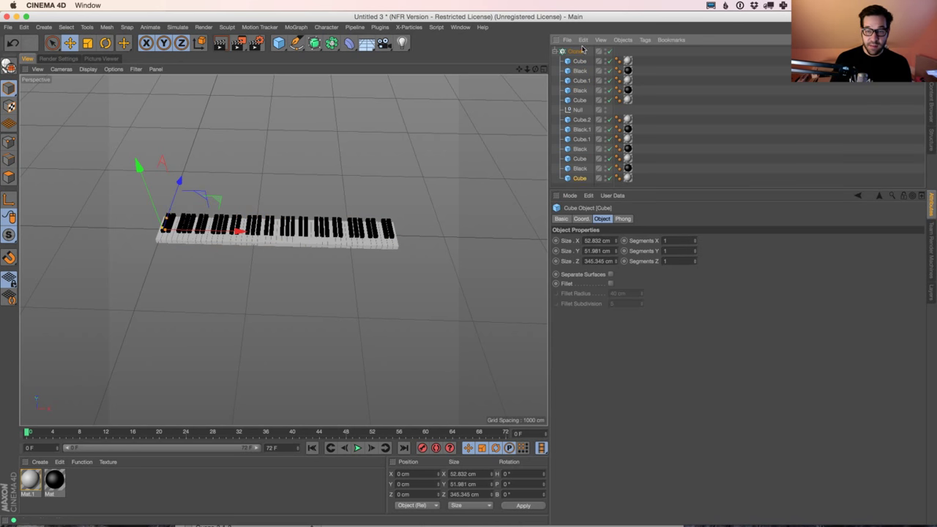
click(576, 51)
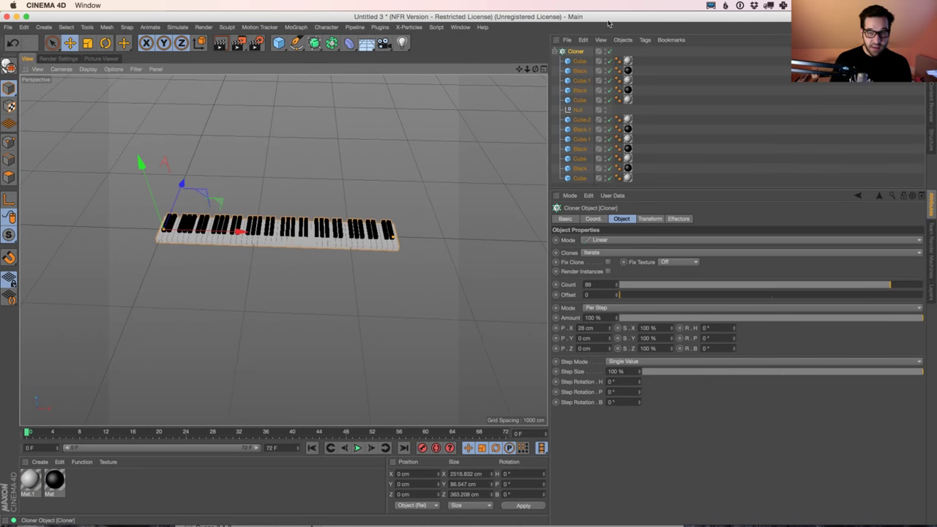
click(296, 27)
mouse_move(315, 42)
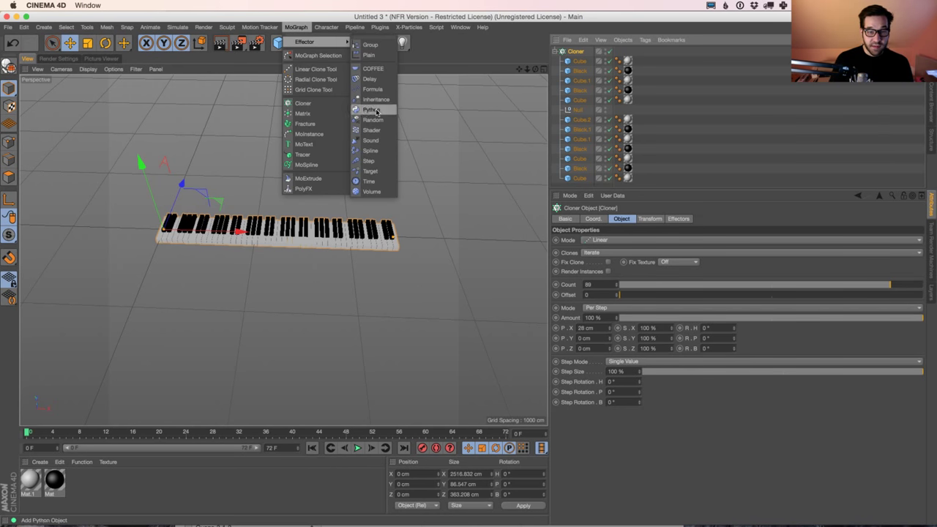
Step: Add a Plain effector with Linear falloff, rotated -90° in heading and slid along the keyboard
click(366, 56)
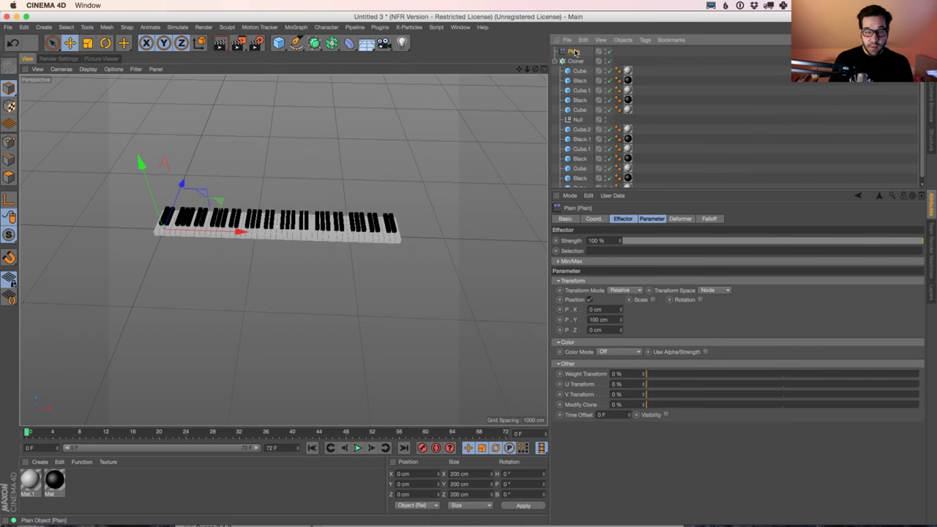
click(710, 218)
click(619, 240)
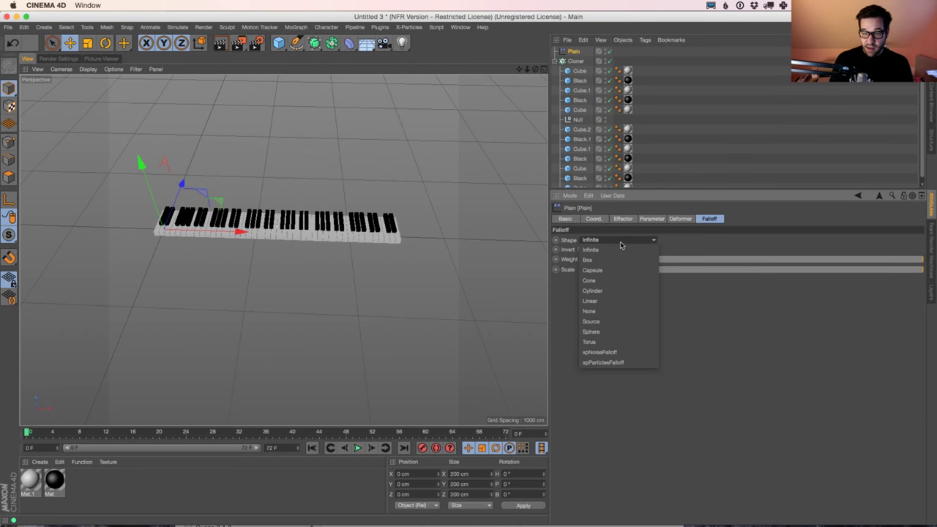
click(619, 301)
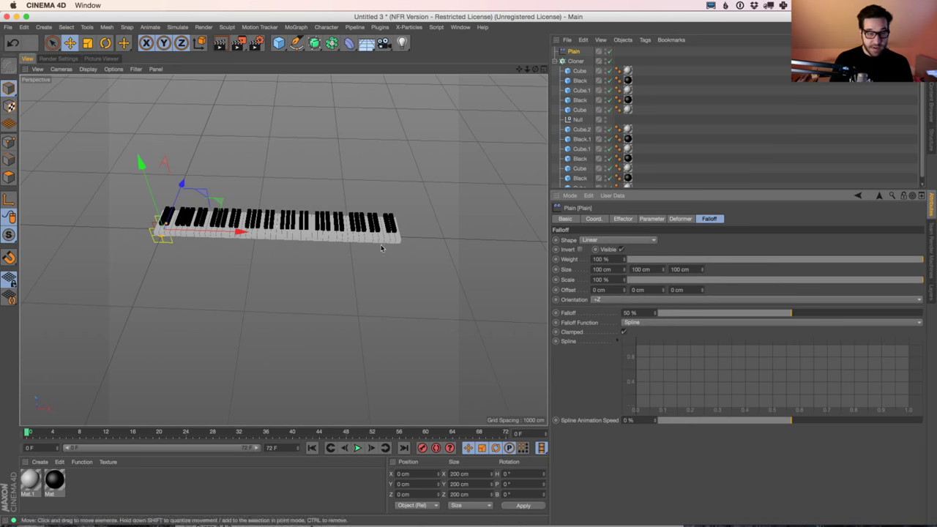
click(105, 43)
drag(183, 256, 84, 265)
click(70, 43)
drag(189, 230, 391, 253)
Step: Raise the Plain effector's Position Y offset to 1867 cm and shift it to lift more keys
click(588, 54)
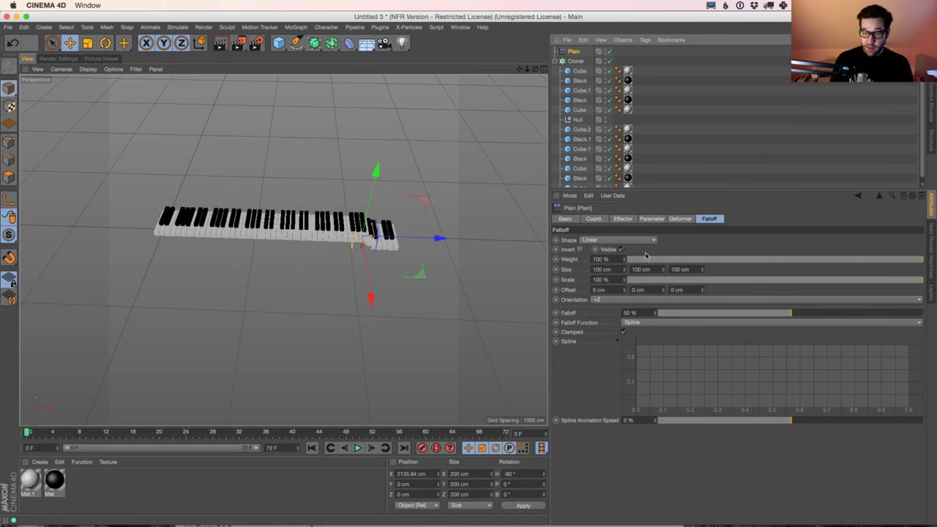
click(622, 218)
click(652, 219)
drag(621, 279, 690, 9)
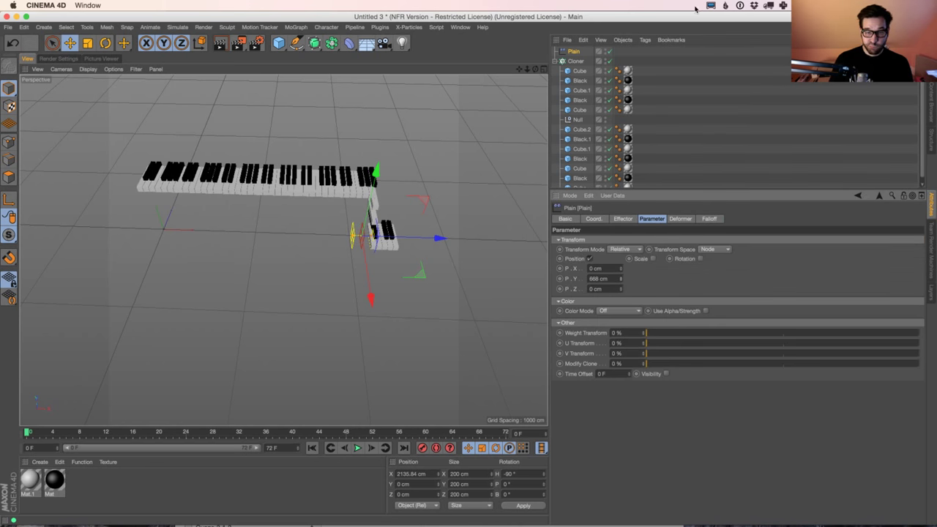
drag(621, 279, 631, 225)
drag(621, 281, 622, 262)
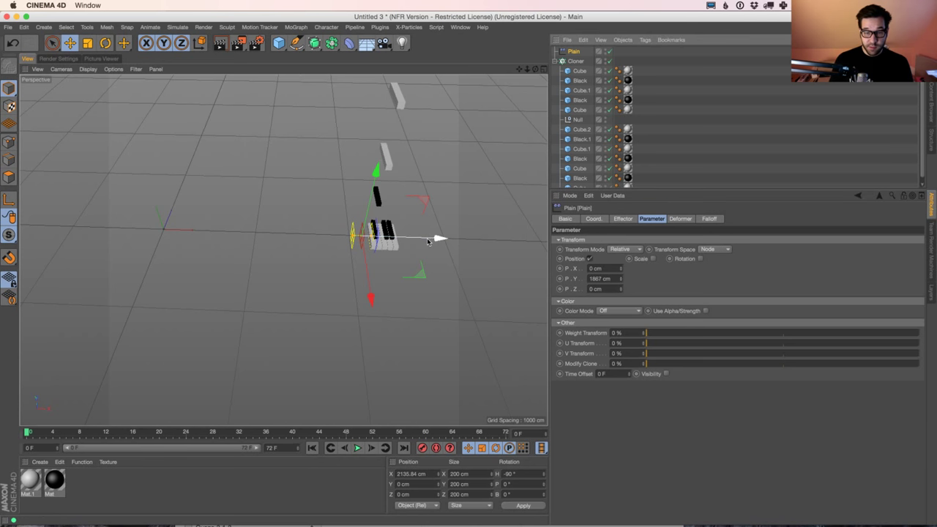
drag(437, 237, 471, 241)
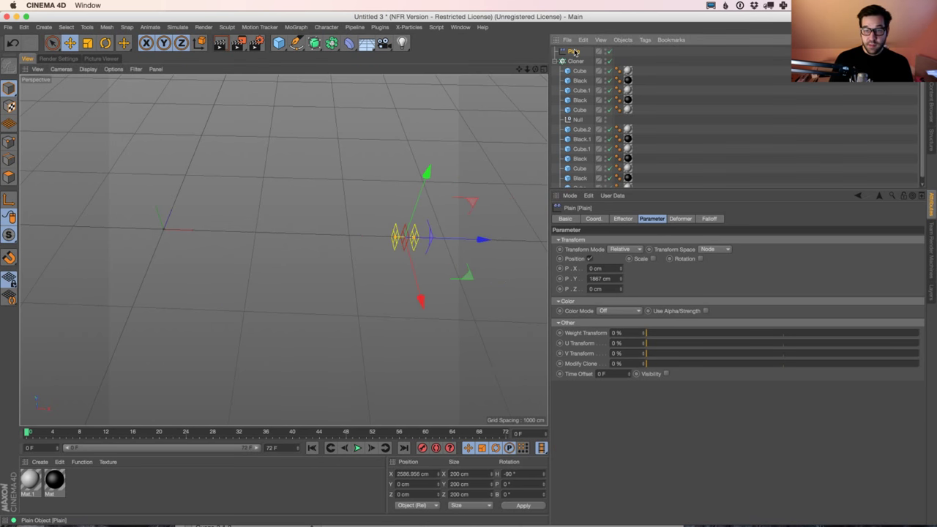
Step: Attach a Signal tag driving the Plain effector's X position with a falling curve, then preview playback
click(645, 40)
click(681, 161)
click(583, 52)
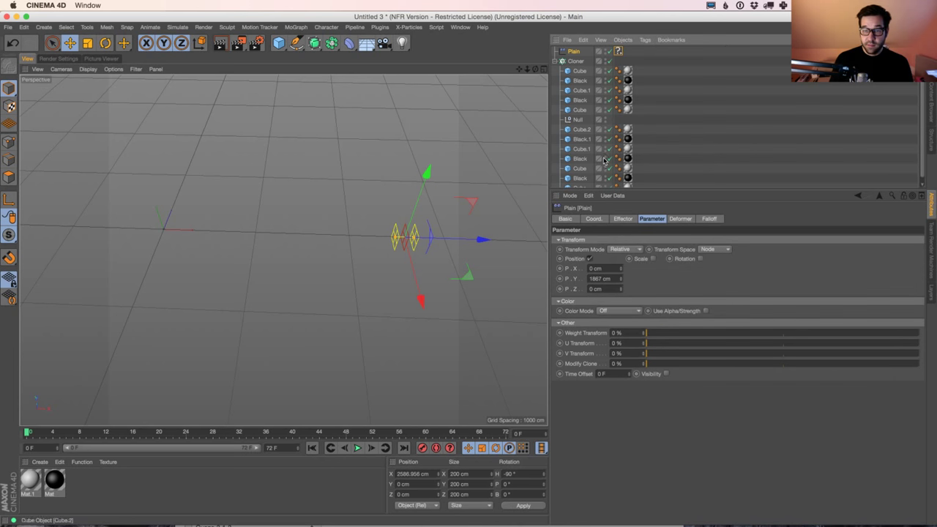
click(602, 221)
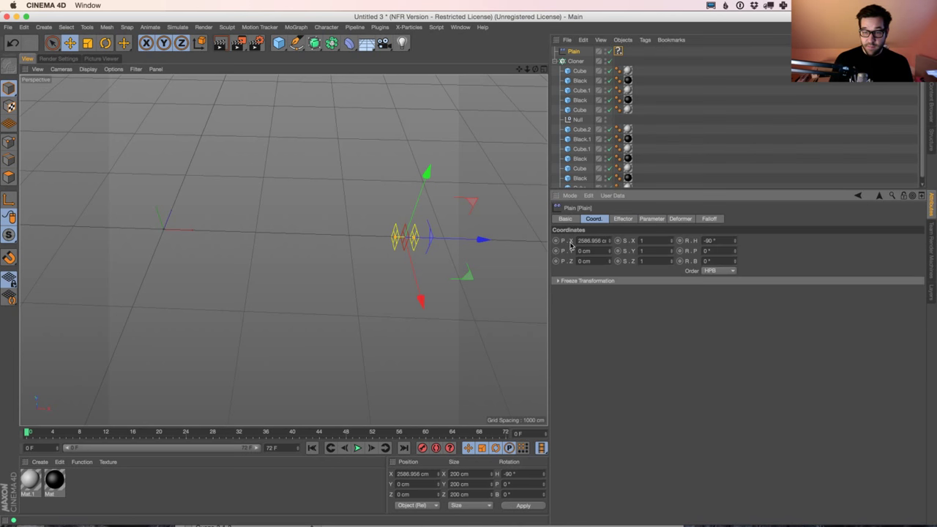
drag(571, 245, 619, 52)
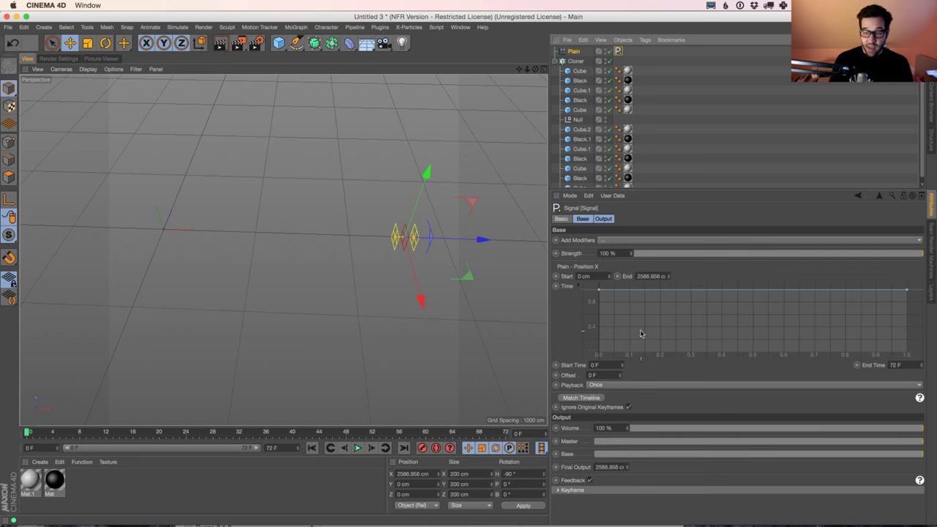
drag(908, 292, 907, 354)
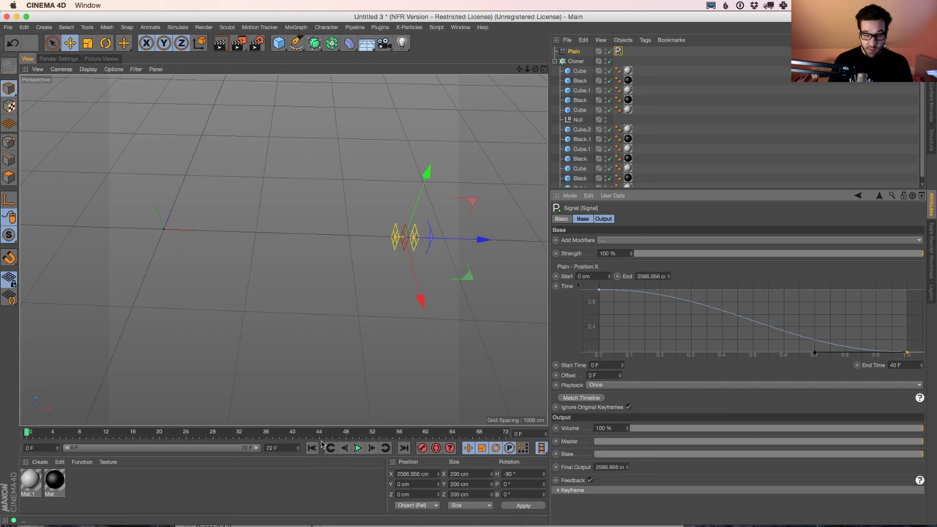
click(357, 448)
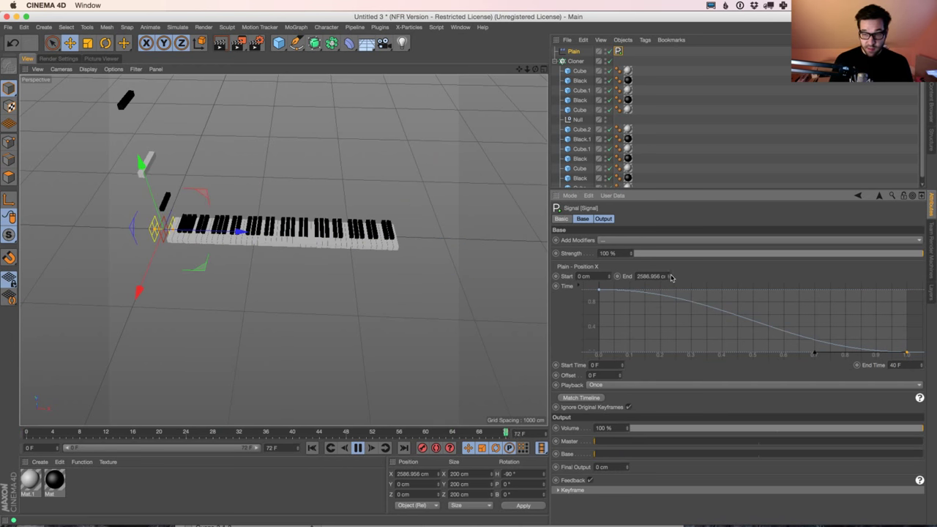
click(548, 431)
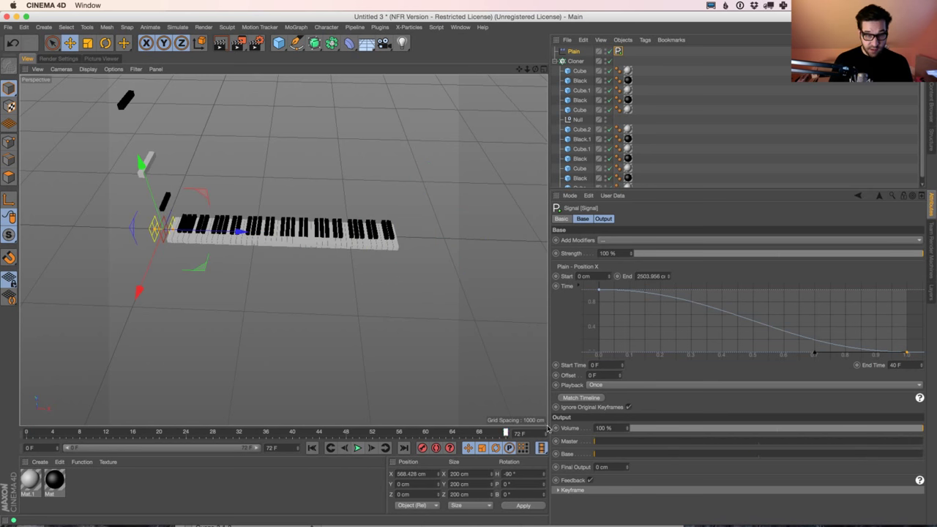
Step: Push the Signal tag's End travel distance further out
drag(669, 278, 675, 313)
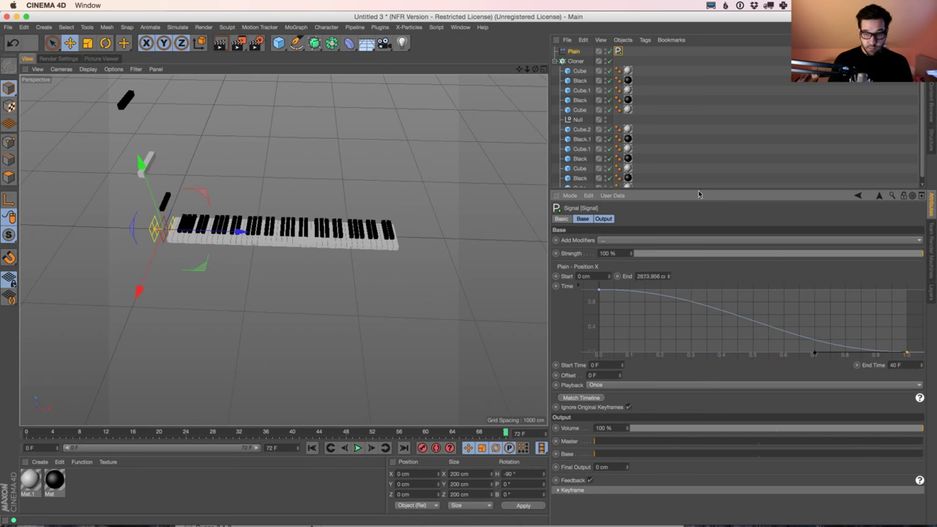
drag(700, 194, 709, 306)
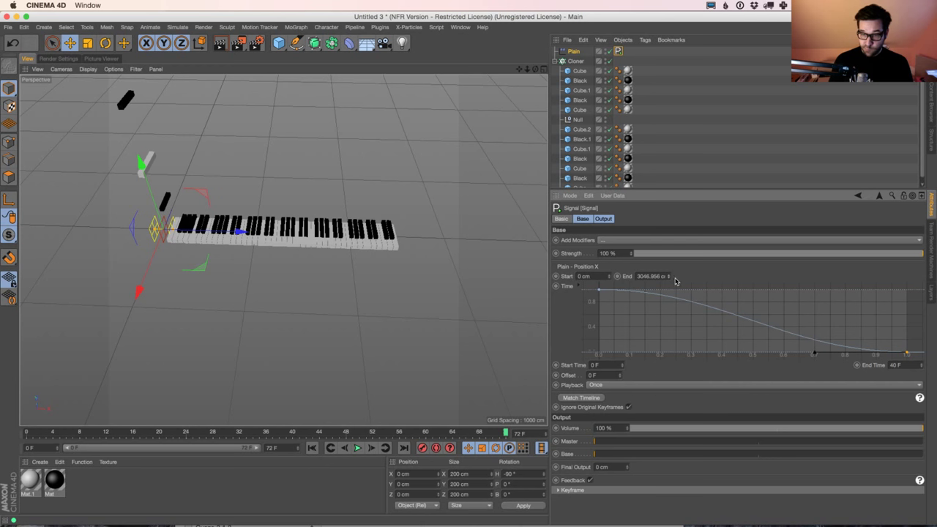
drag(667, 277, 703, 186)
drag(303, 436, 533, 438)
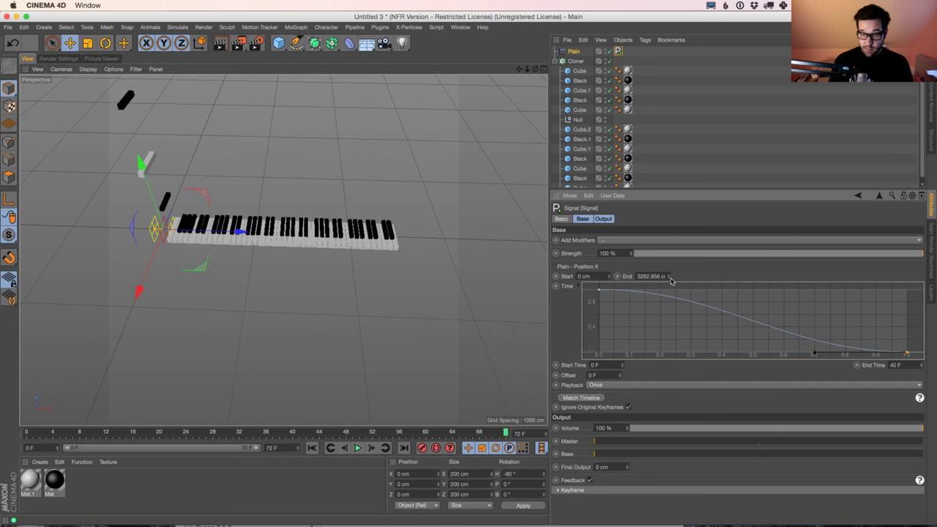
drag(672, 281, 750, 131)
drag(434, 432, 454, 432)
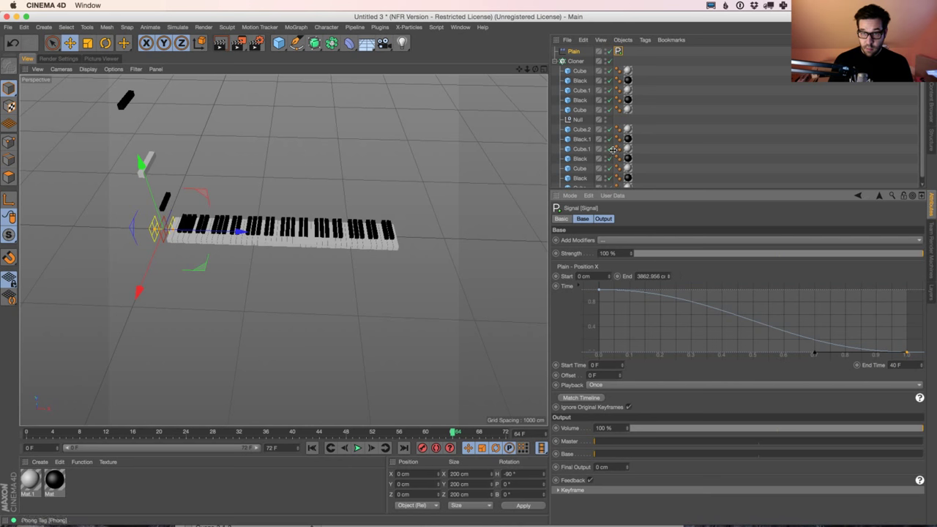
Step: Set the Signal tag's End value to 500 on the Base tab and preview the keys animating
click(574, 51)
click(619, 51)
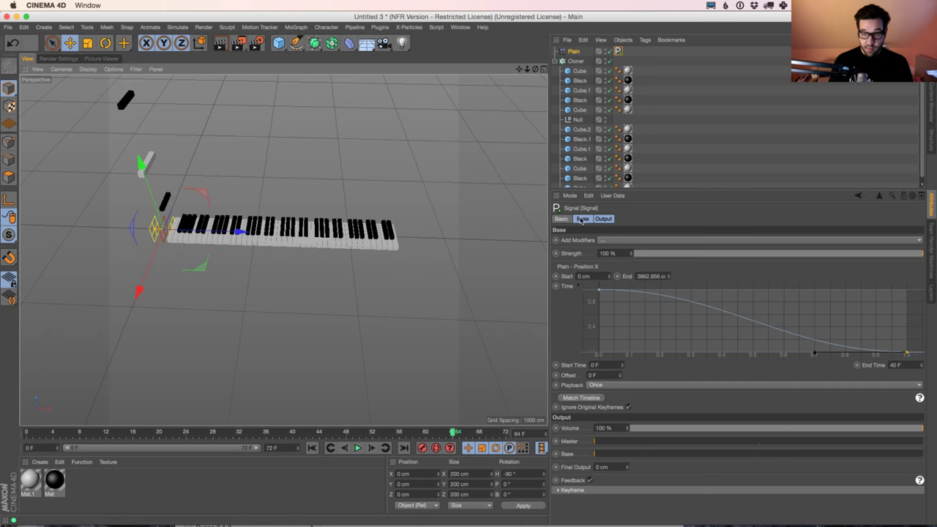
click(604, 219)
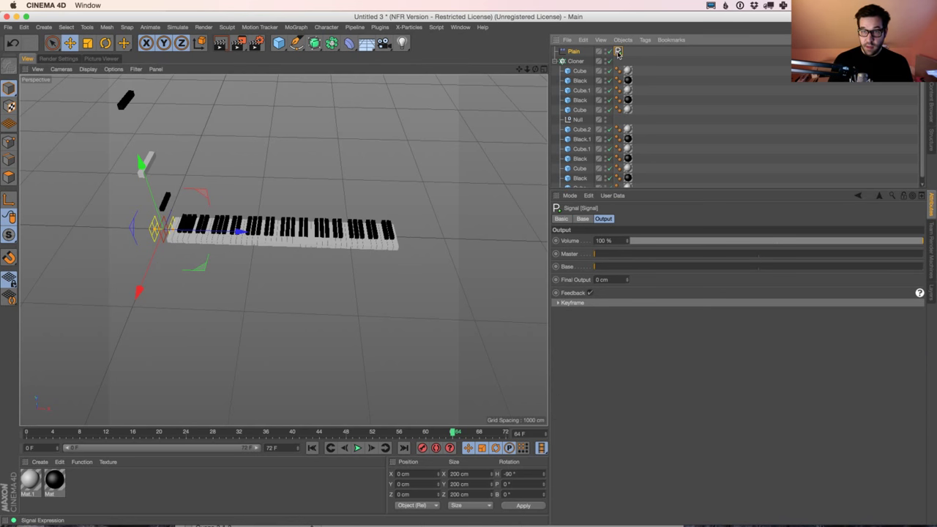
click(585, 52)
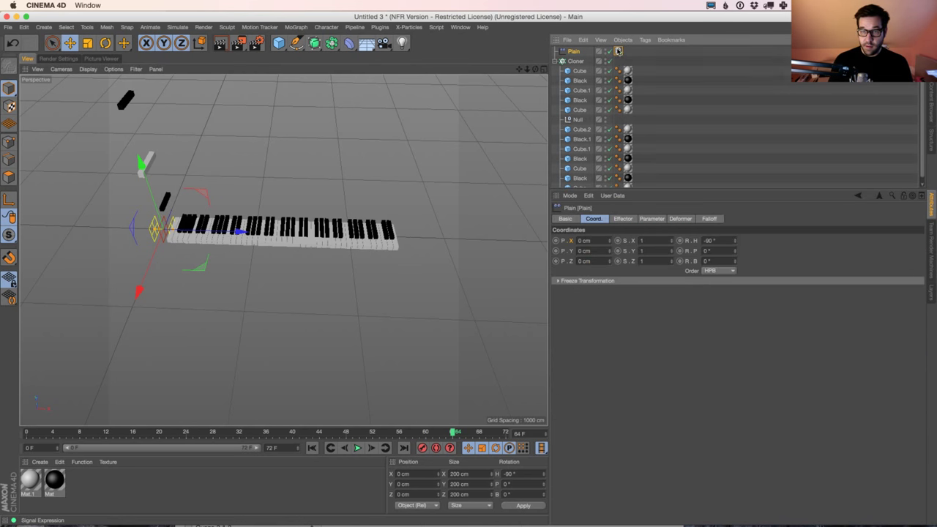
click(619, 51)
click(583, 219)
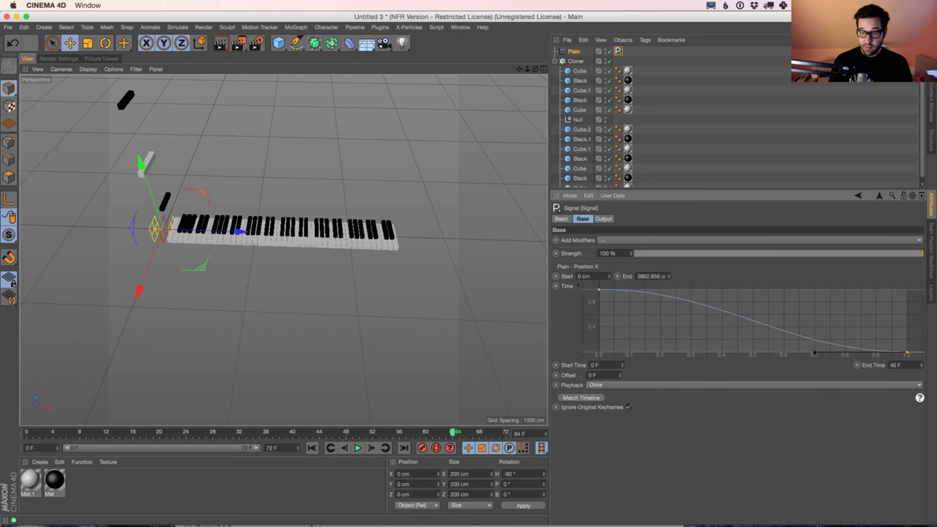
click(651, 277)
text(500000)
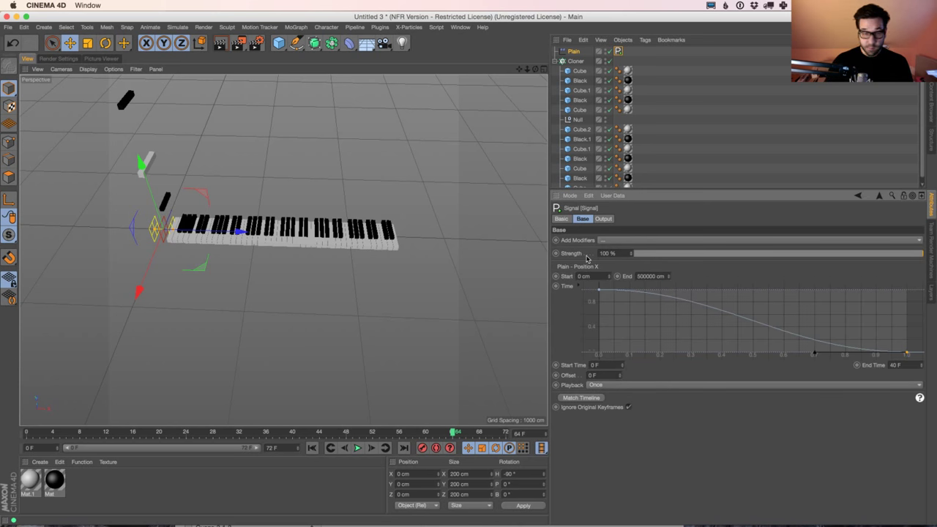
click(357, 448)
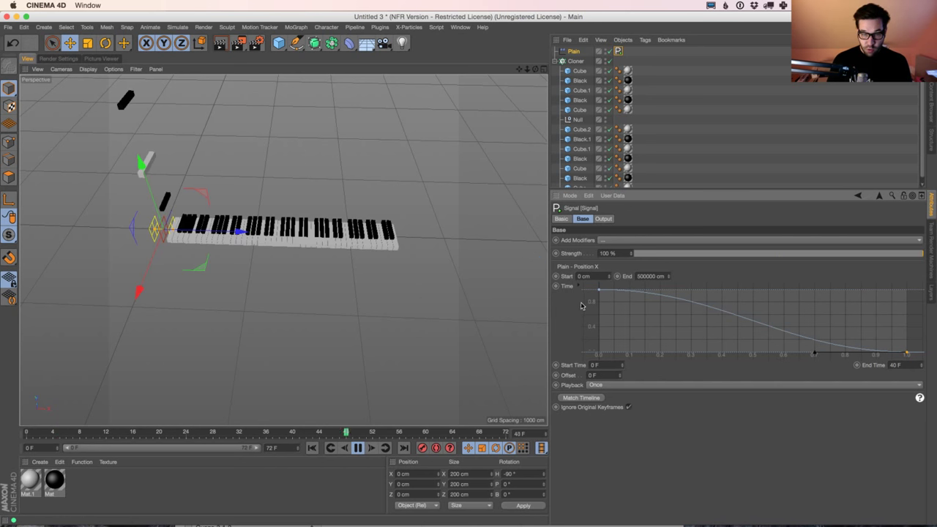
click(358, 449)
Step: Undo the huge End value and swap the Signal's Start and End, giving End -300 cm
key(super+z)
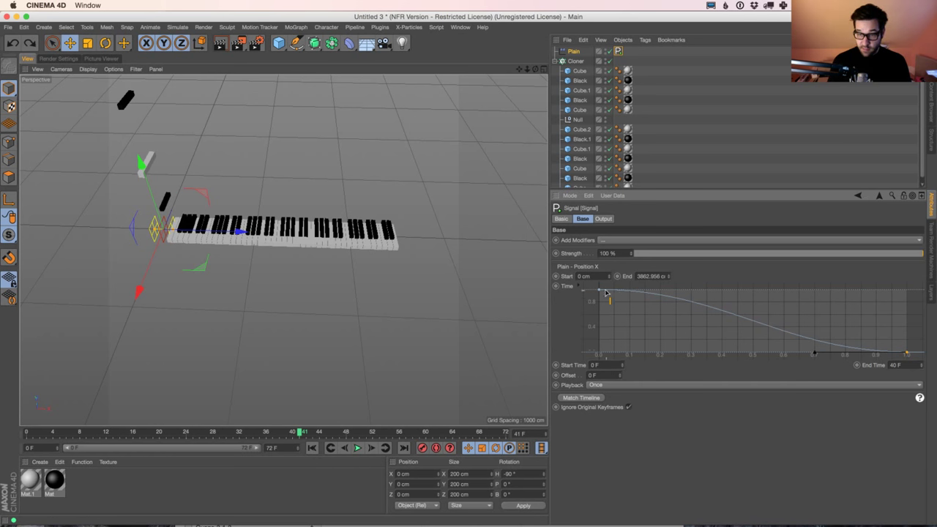
drag(606, 293, 601, 355)
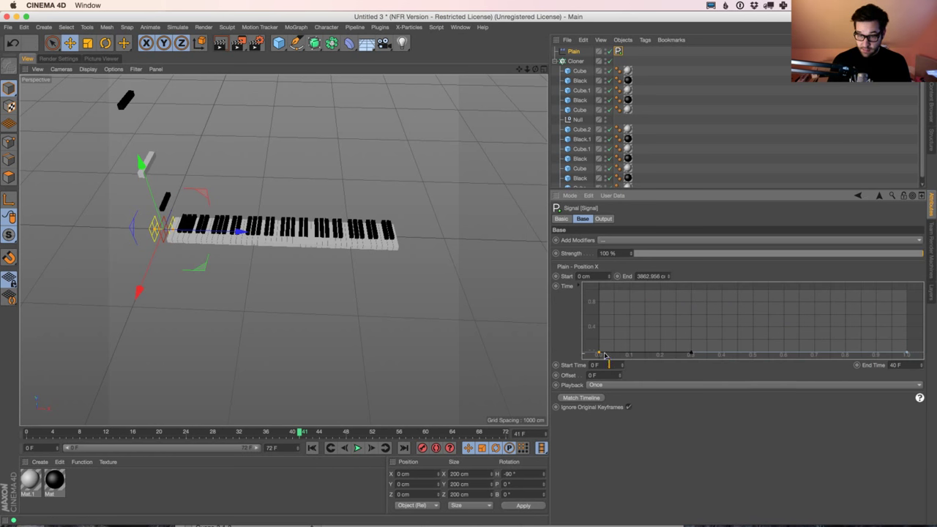
key(super+z)
drag(612, 276, 603, 326)
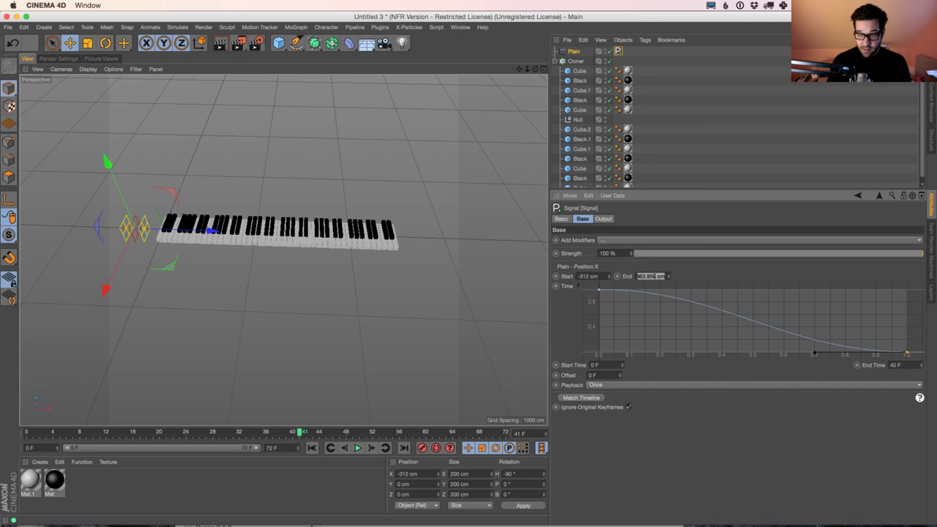
key(shift+Tab)
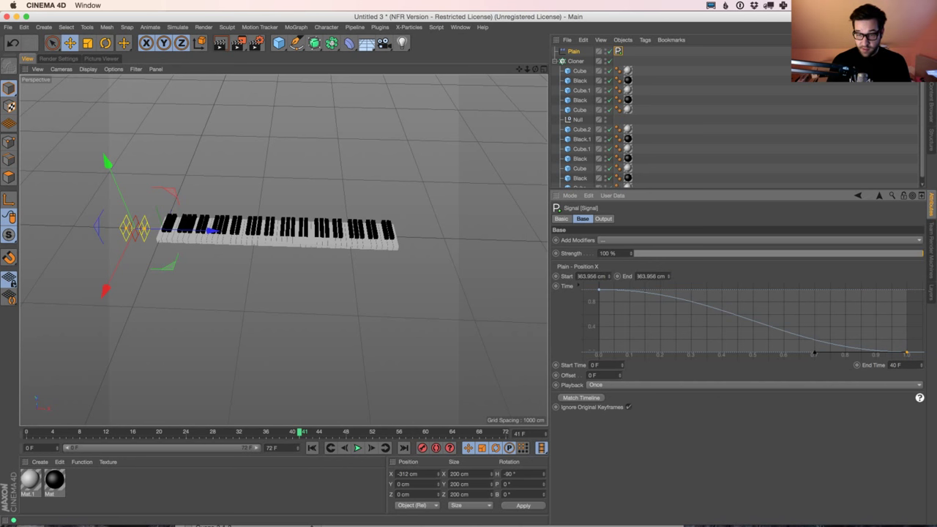
key(Tab)
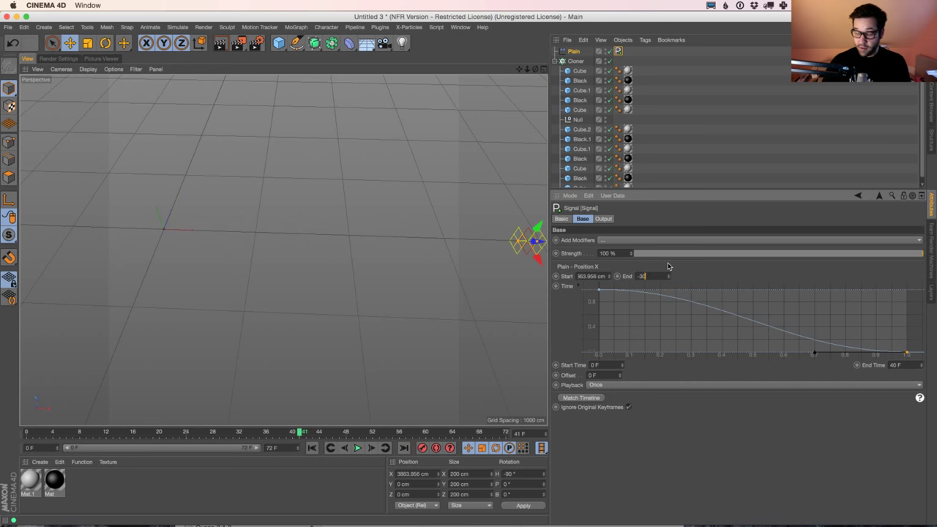
Step: Preview the fly-in, then reshape the signal curve to rise from zero to its top
key(F8)
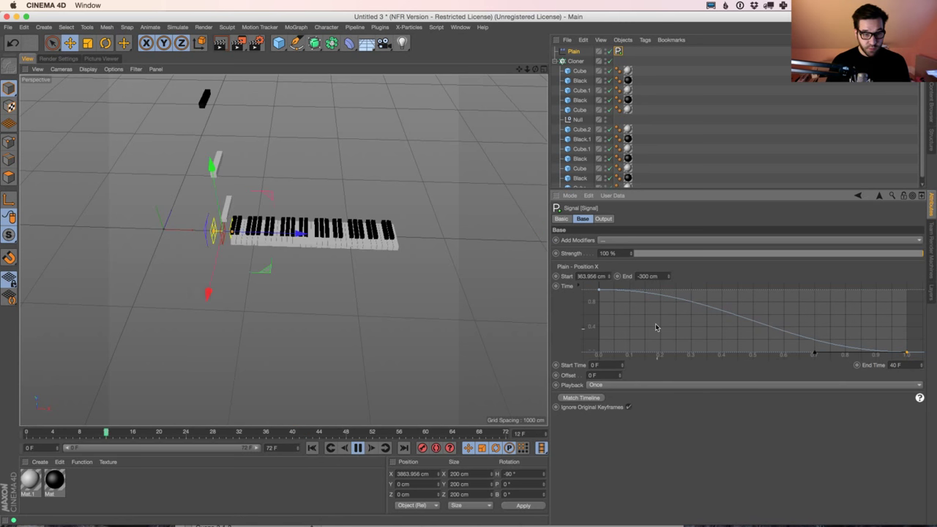
drag(599, 292, 596, 375)
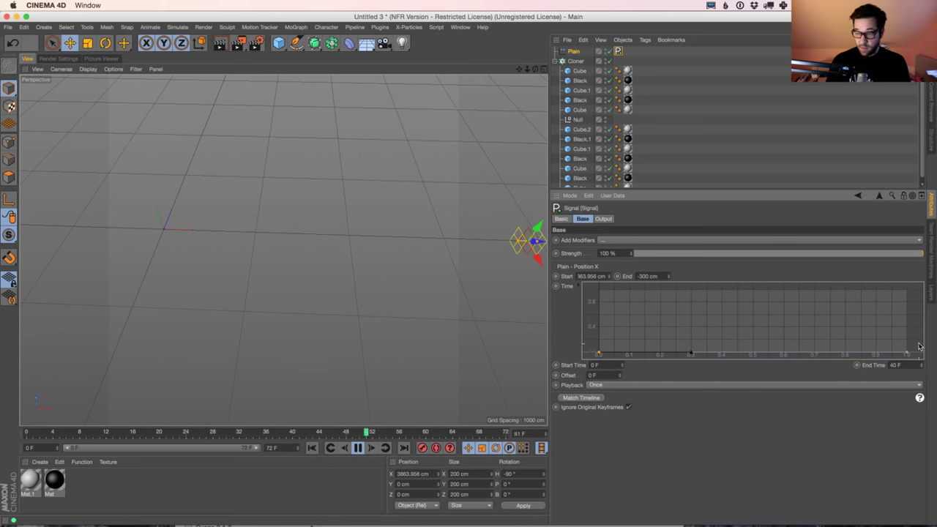
drag(907, 355, 906, 291)
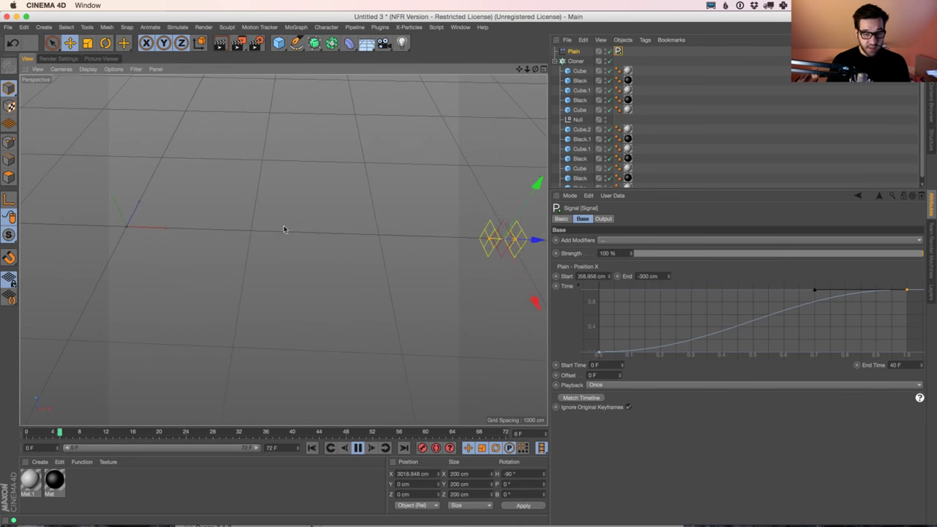
Step: Add a Delay effector to the piano key Cloner and set its Mode to Spring
click(576, 61)
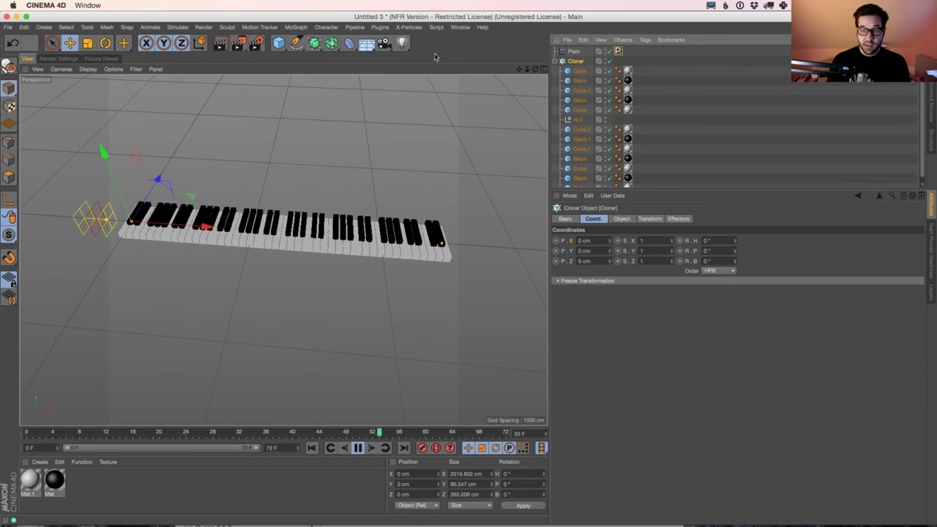
click(296, 28)
mouse_move(315, 41)
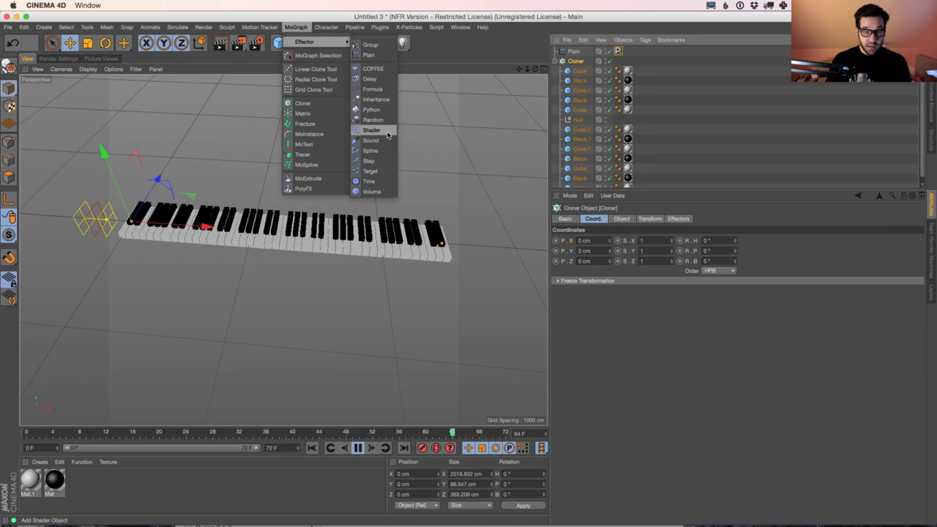
click(369, 79)
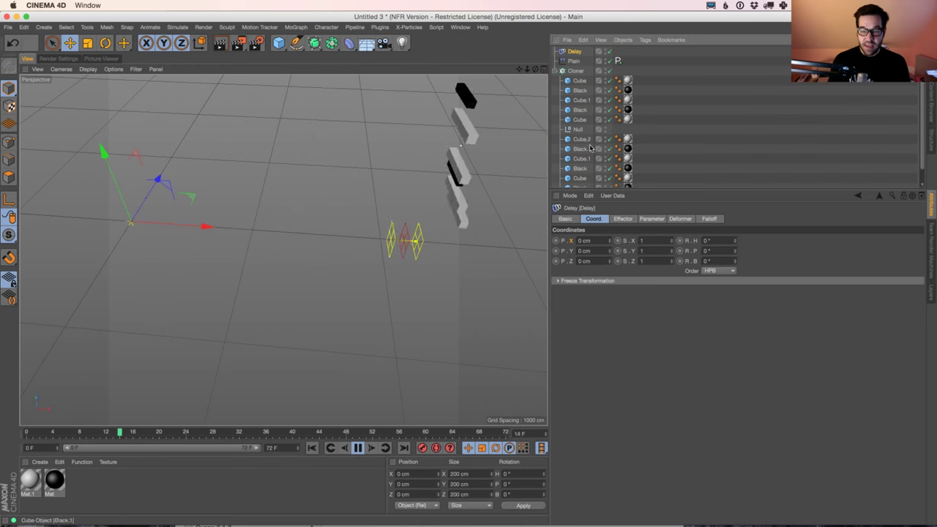
click(622, 218)
click(644, 264)
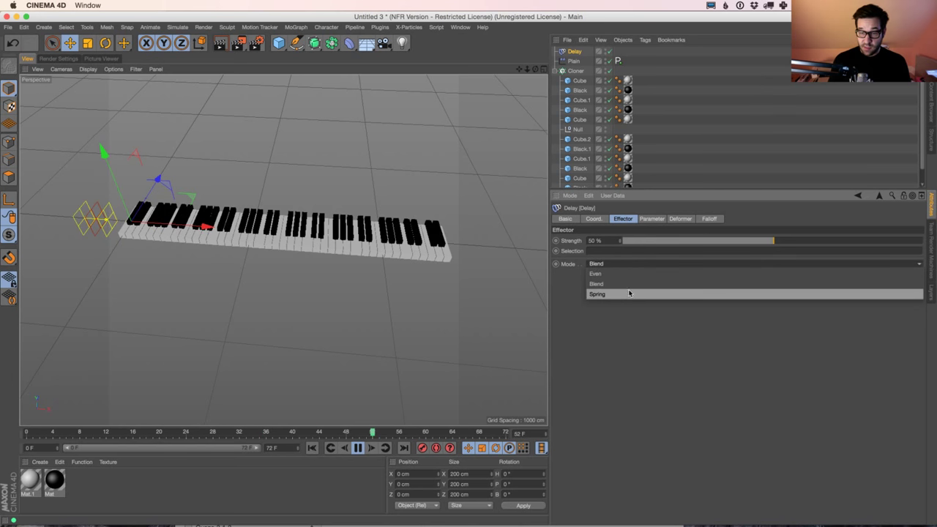
click(643, 291)
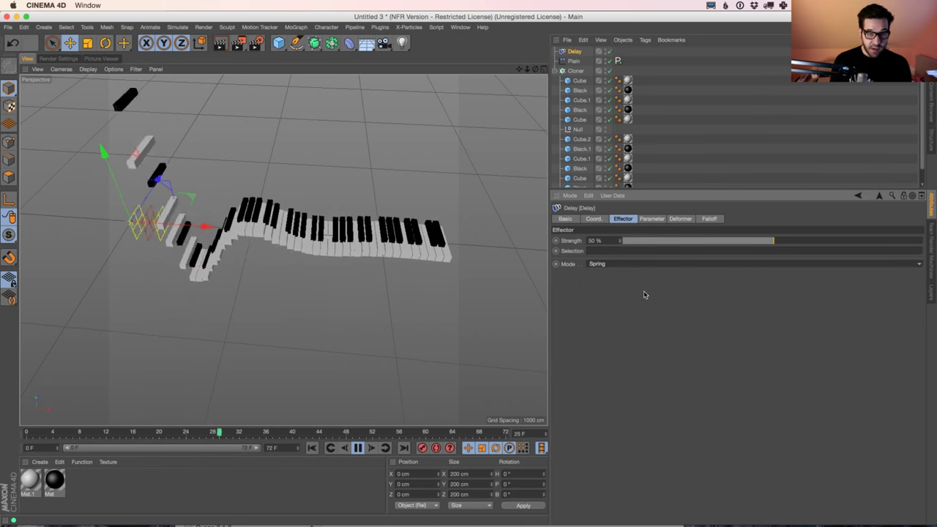
click(575, 71)
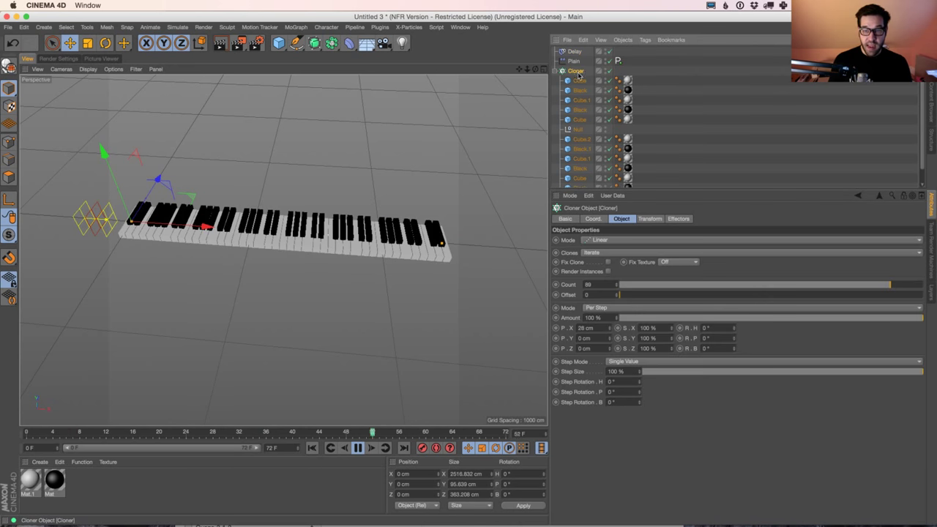
click(296, 28)
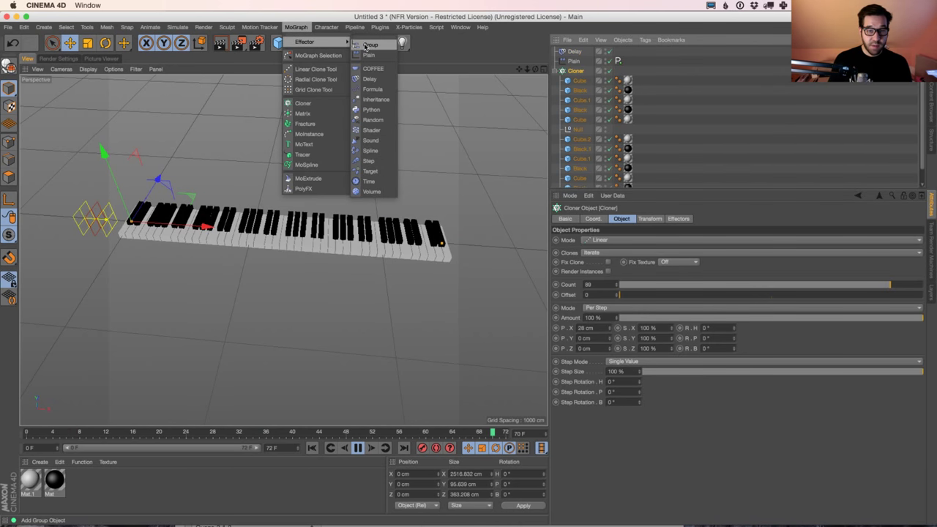
Step: Add a Random effector with position off and rotation on, tilting keys 20° in pitch
click(377, 119)
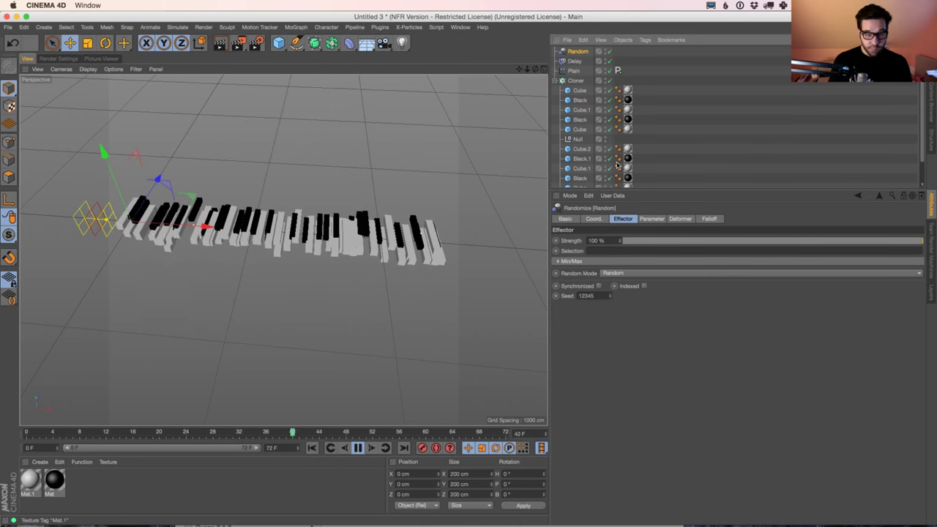
click(652, 218)
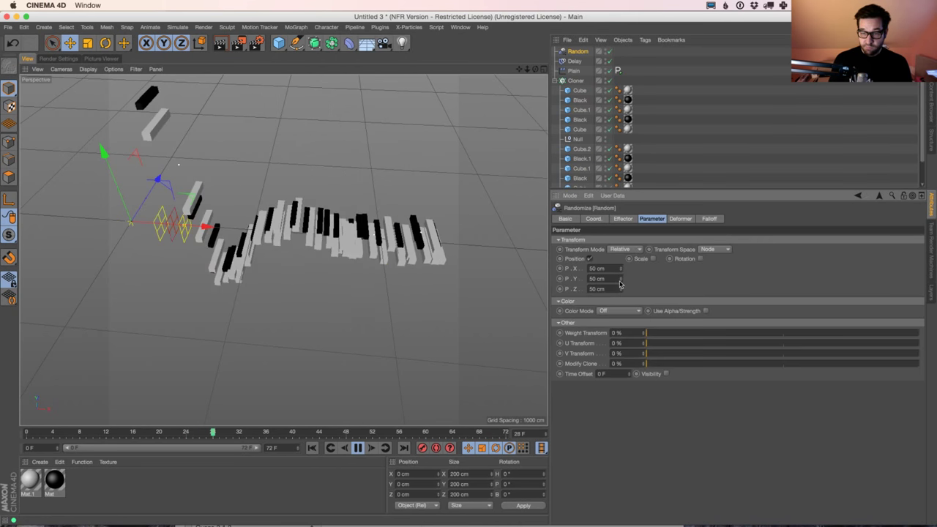
click(589, 259)
click(678, 259)
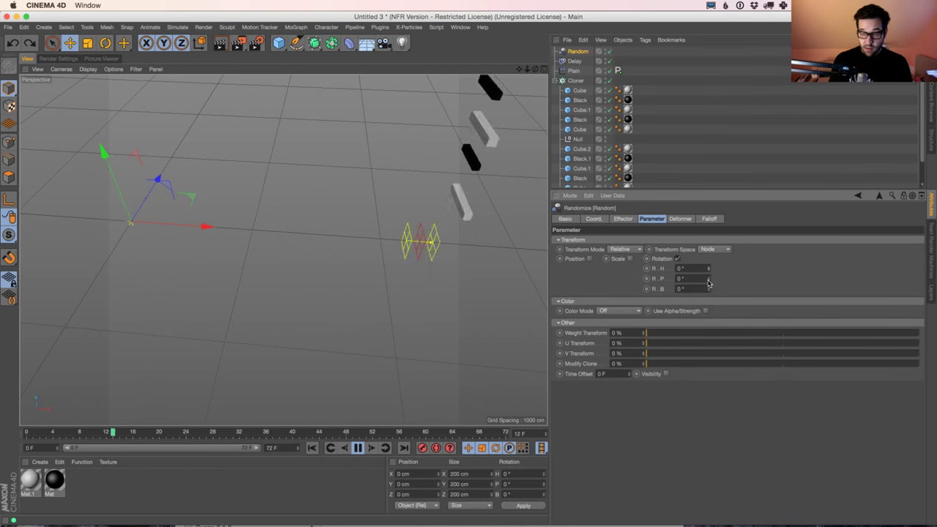
drag(708, 280, 711, 283)
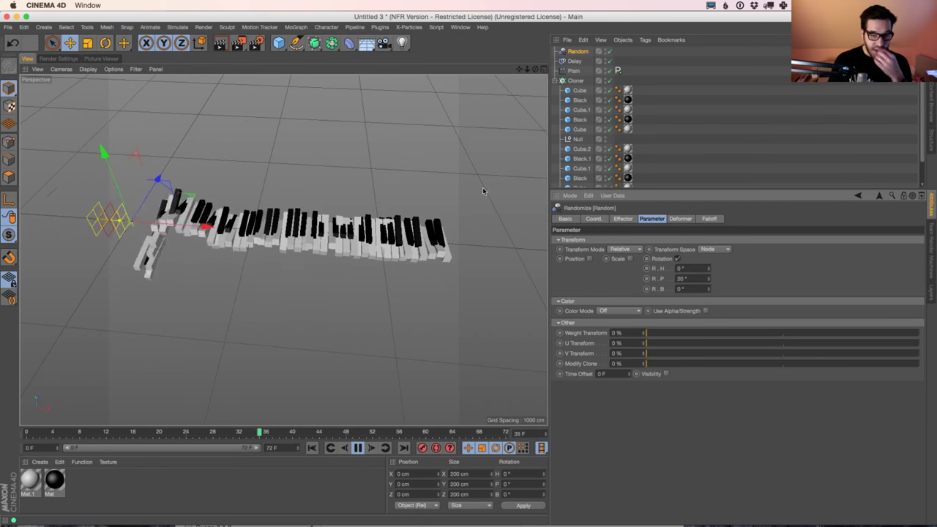
Step: Review the Cloner's Object settings: Linear mode, 89 clones, 28 cm step along X
click(576, 80)
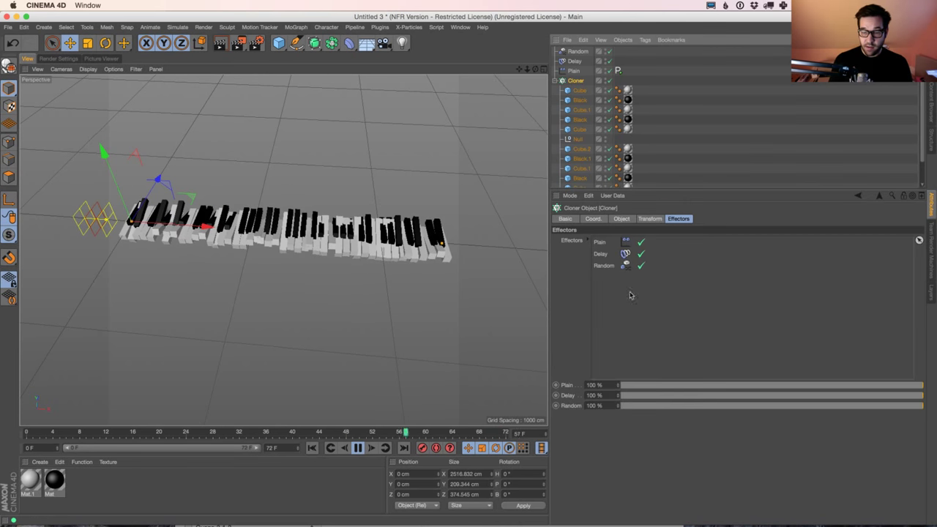
click(650, 219)
click(622, 218)
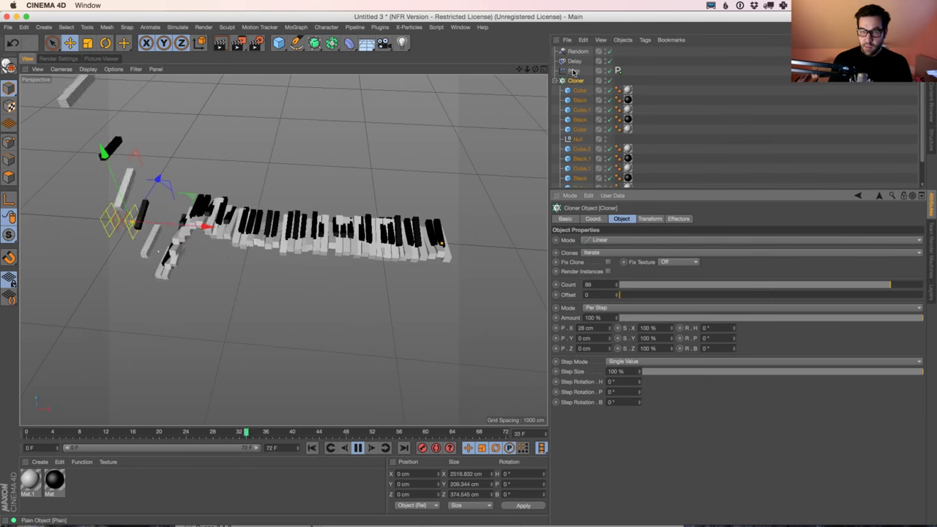
click(574, 71)
click(577, 80)
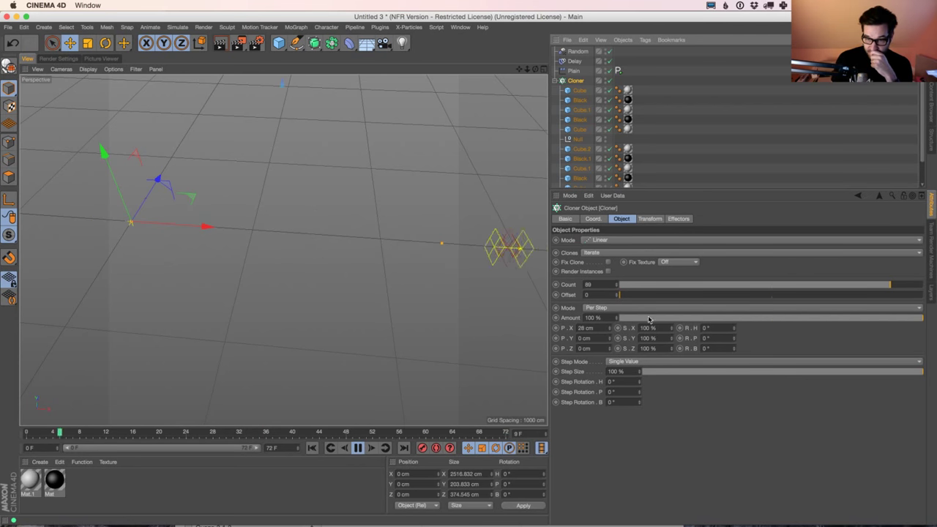
Step: Pause the animation at frame 52, try a 25° Cloner heading, and undo it back to 0°
click(650, 219)
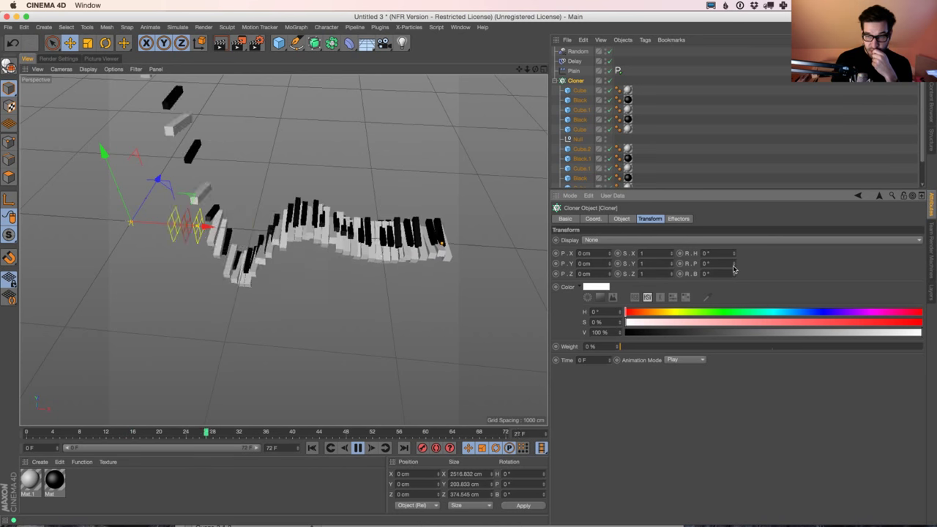
click(358, 448)
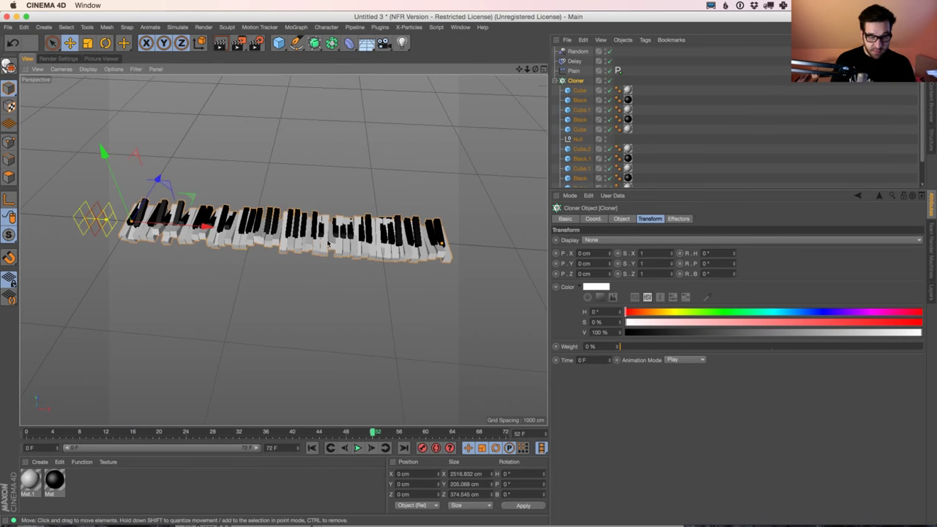
scroll(320, 233, up, 3)
alt+drag(320, 232, 257, 257)
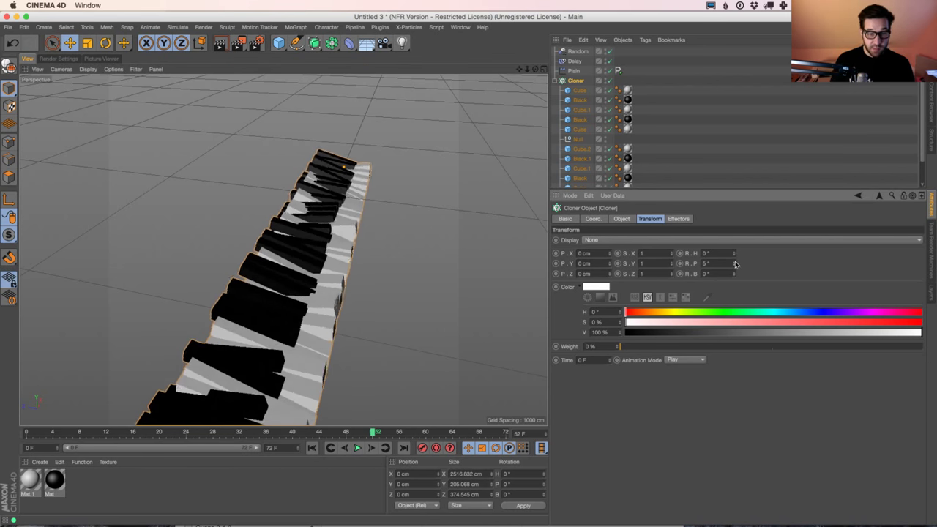
drag(734, 252, 739, 242)
key(super+z)
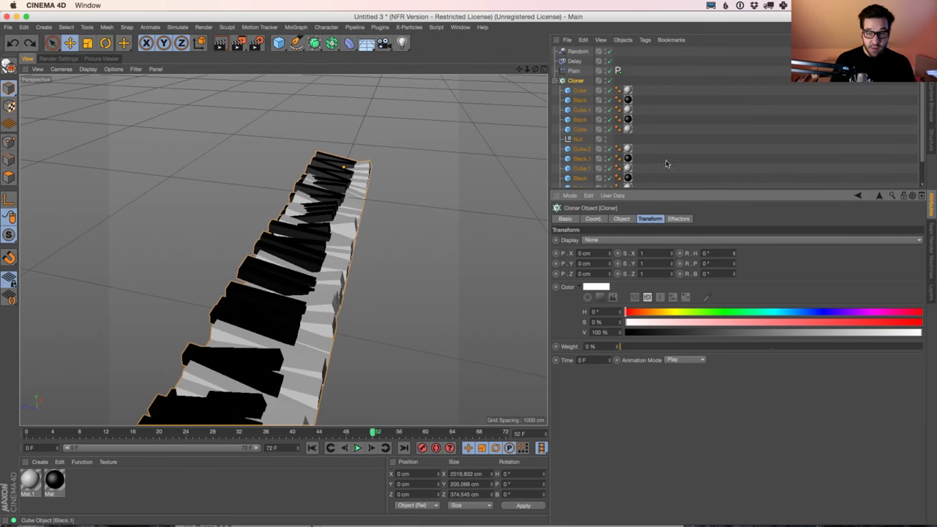
Step: Shift-select several key cubes under the Cloner and orbit to a wide view of the keyboard
click(572, 91)
shift+click(580, 131)
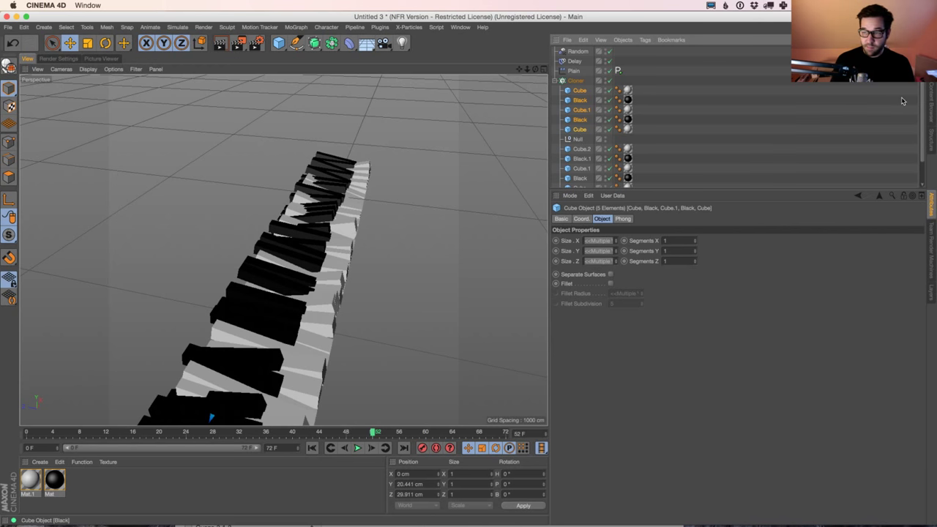
scroll(923, 91, down, 2)
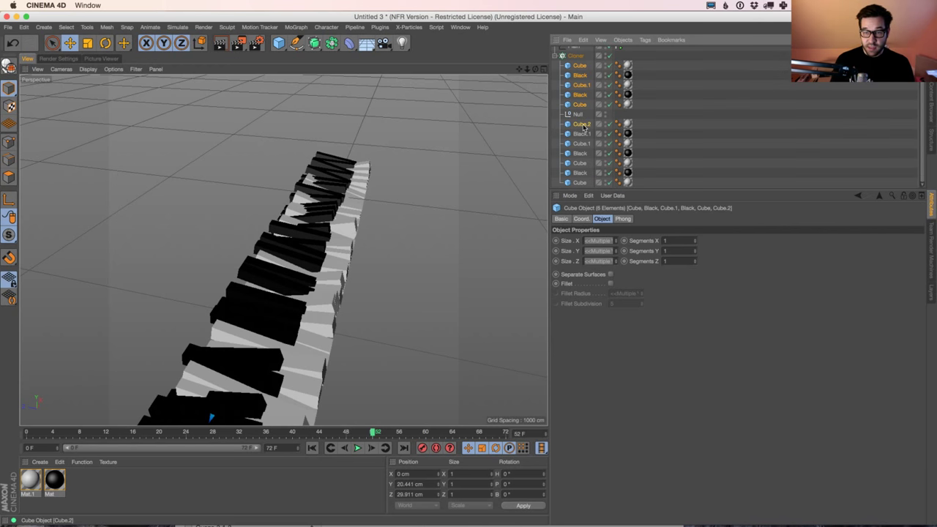
shift+click(579, 162)
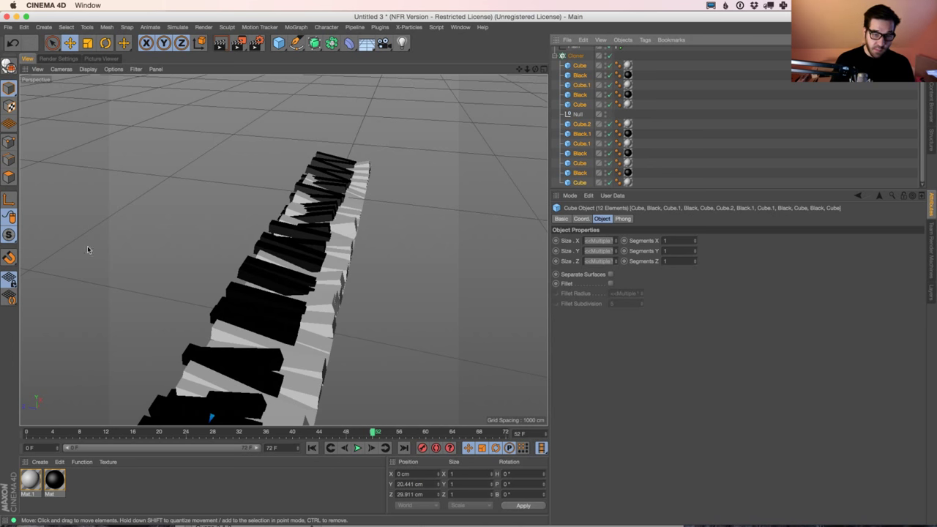
alt+drag(501, 254, 234, 191)
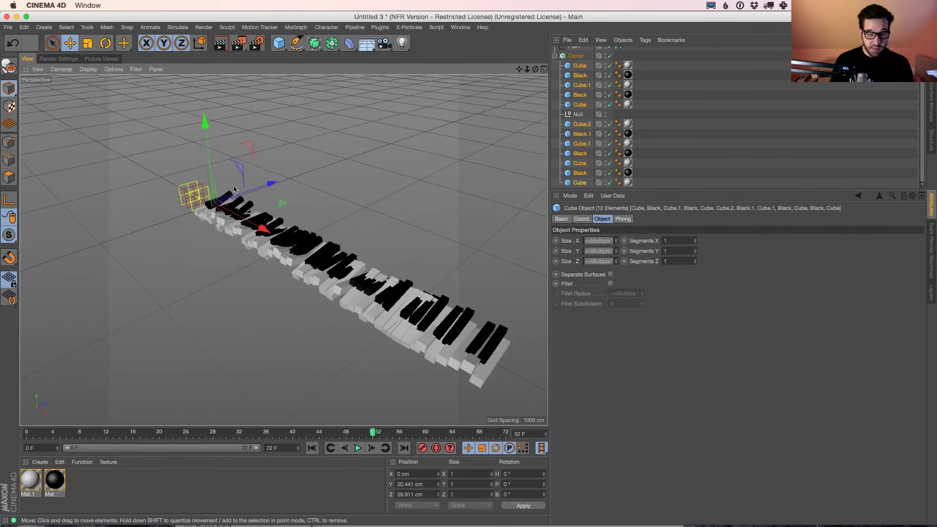
Step: Reselect the Cloner and briefly check the browser before returning to the scene
click(574, 57)
key(super+Tab)
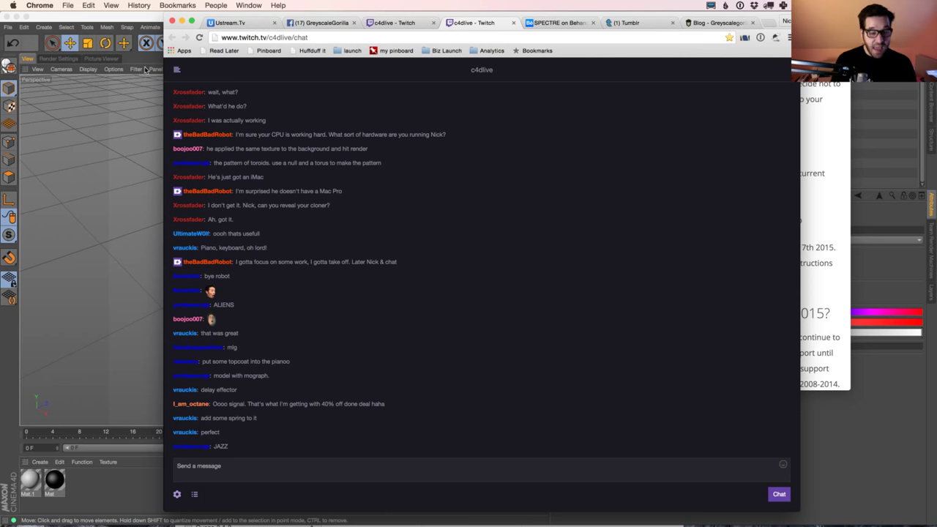
click(139, 29)
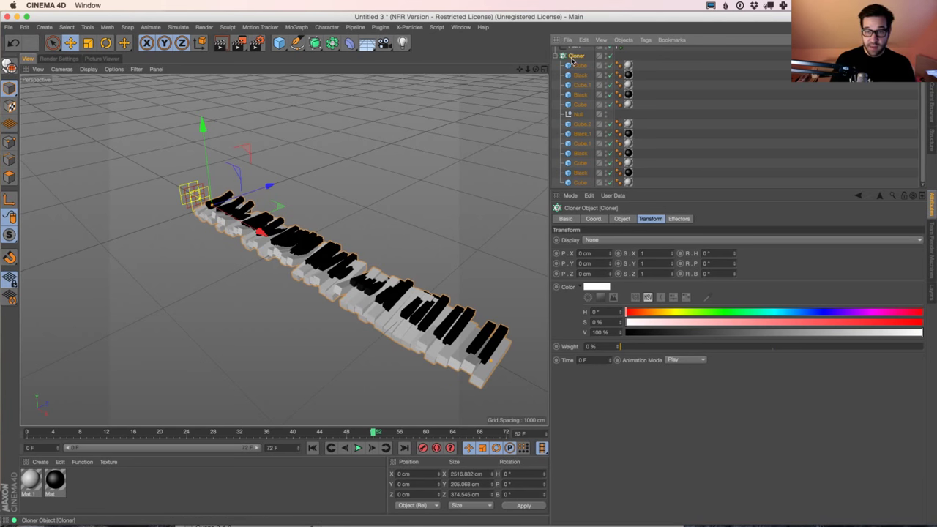
Step: Turn off the Random effector, select all of the Cloner's child keys, and frame them with O
scroll(925, 117, up, 3)
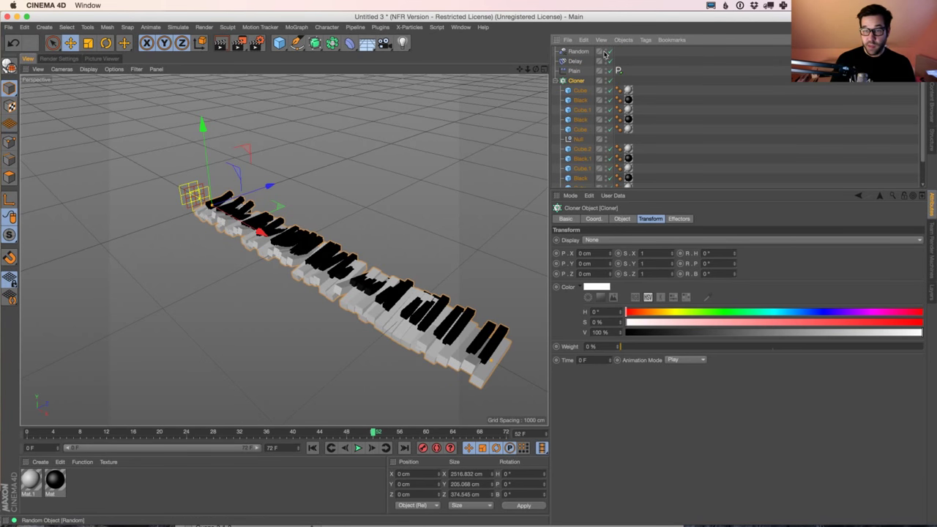
click(610, 52)
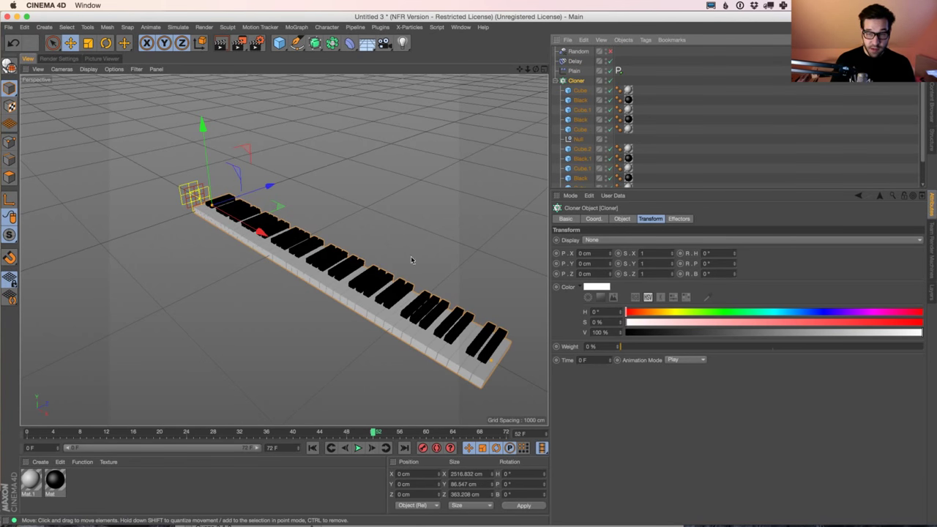
click(580, 90)
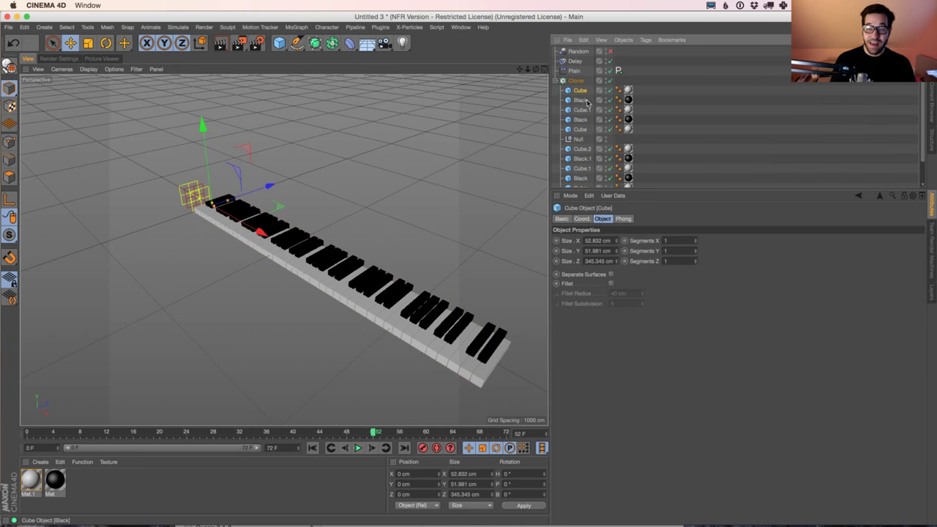
scroll(906, 110, down, 2)
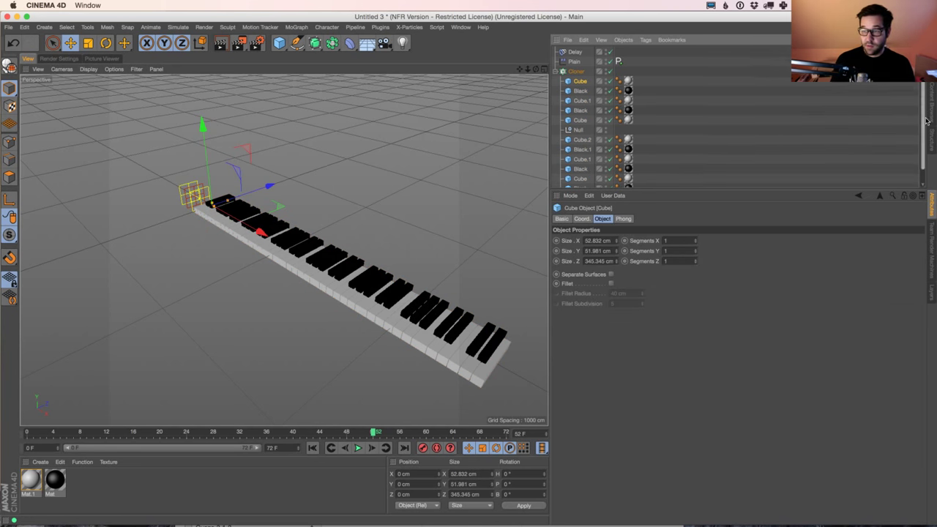
shift+click(585, 180)
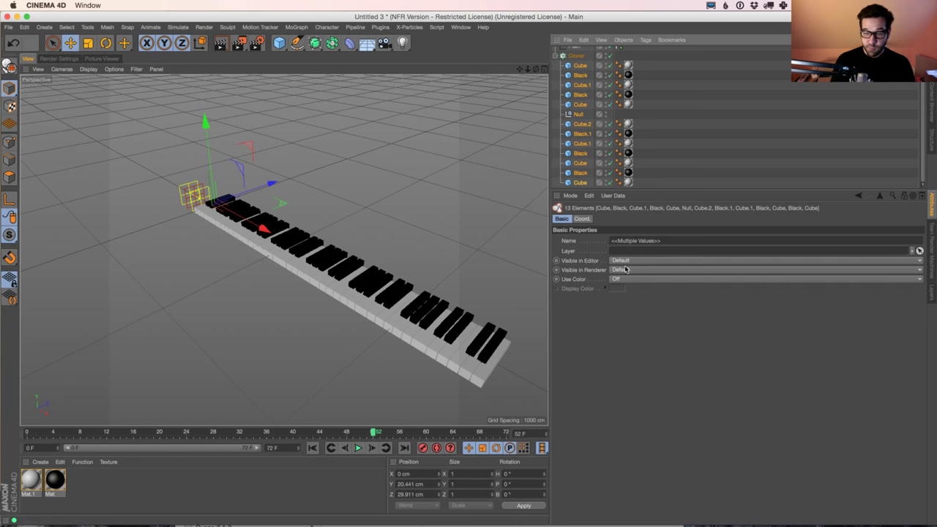
key(o)
scroll(510, 268, down, 3)
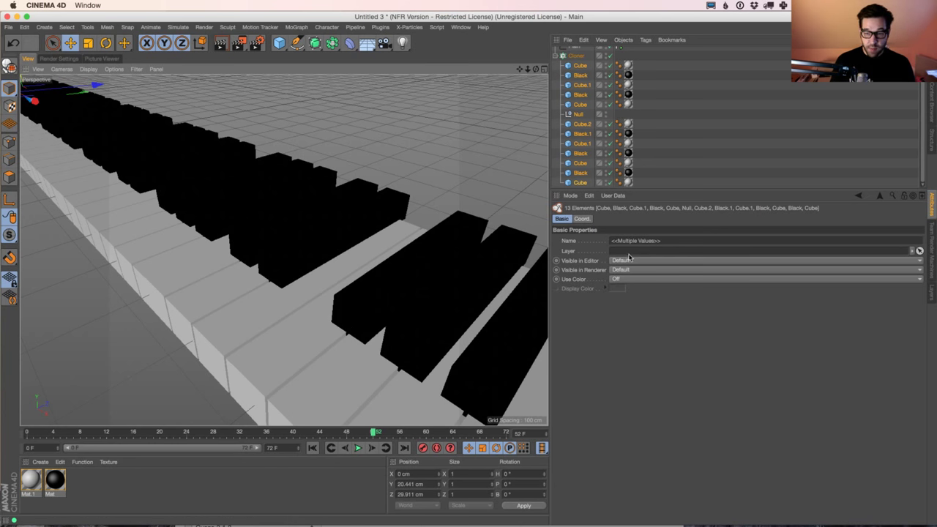
Step: Drop the Null from the key selection and move it below the last Cube key in the Cloner
click(582, 218)
ctrl+click(579, 114)
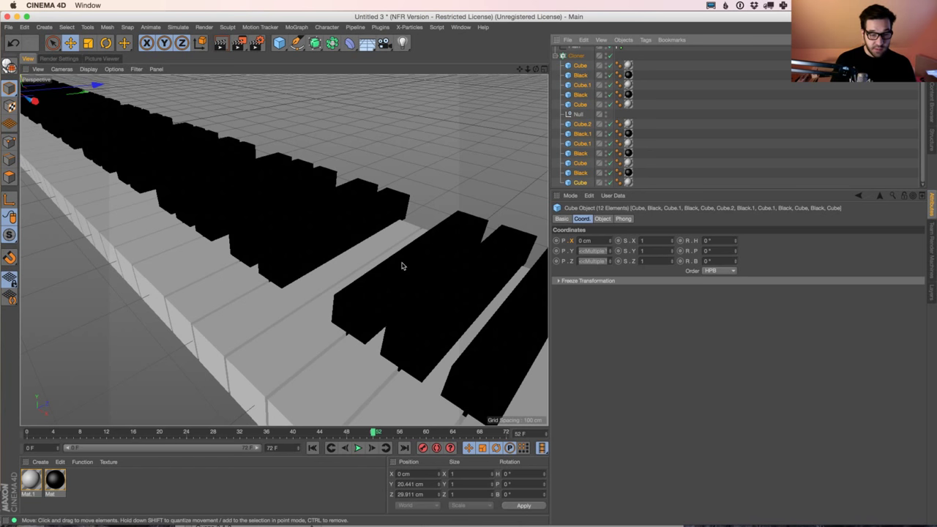
alt+drag(402, 263, 424, 256)
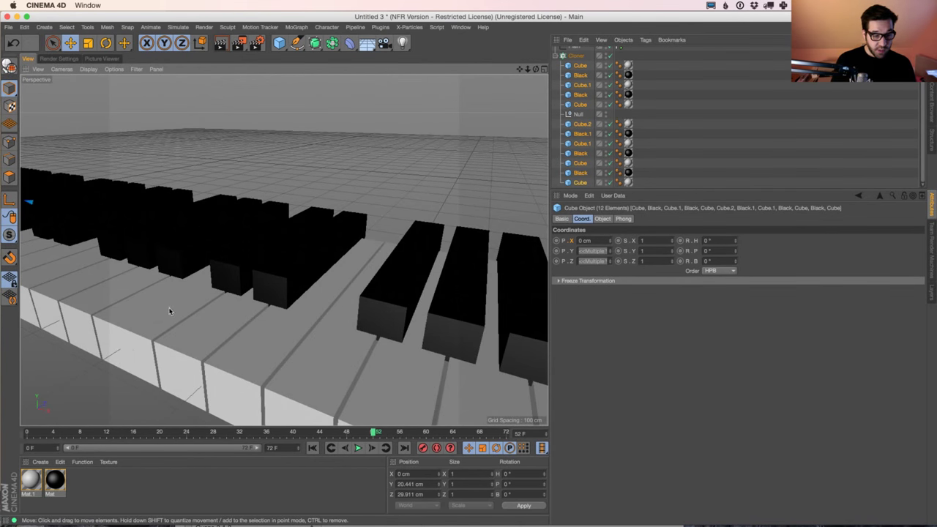
alt+drag(169, 312, 347, 272)
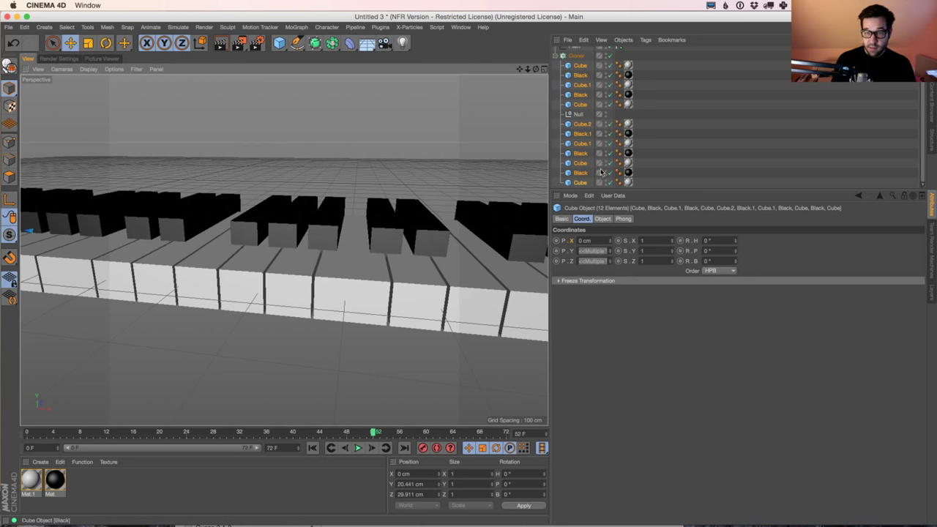
drag(579, 115, 573, 52)
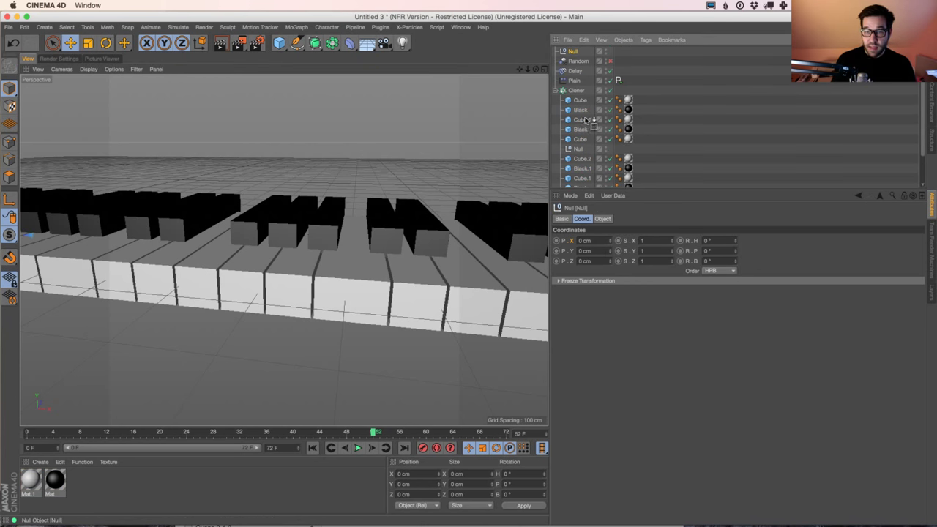
drag(584, 120, 586, 187)
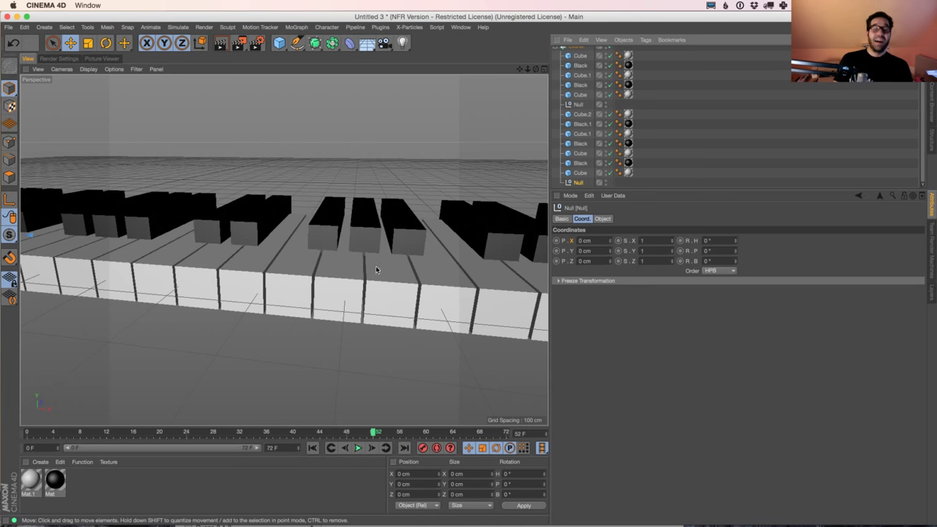
alt+drag(359, 221, 364, 285)
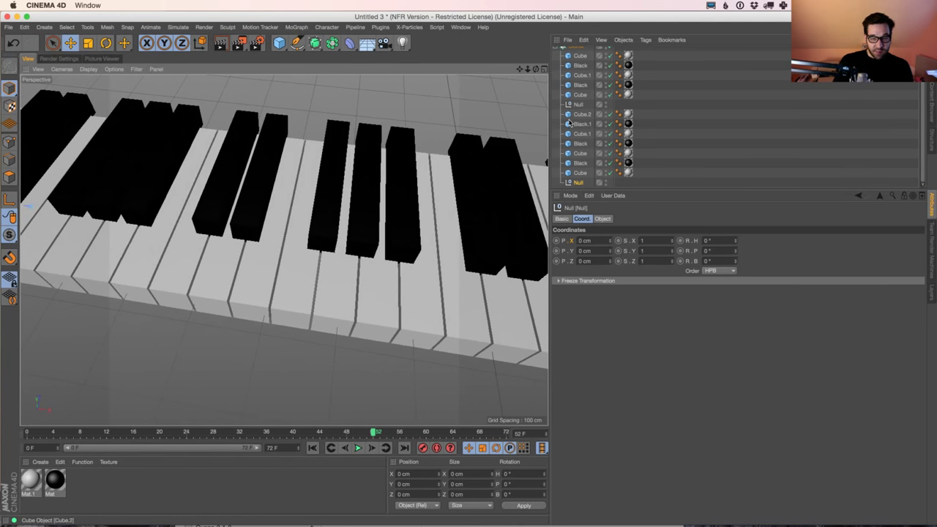
Step: Select both Black key objects and adjust their width and height in the Size fields
click(580, 66)
shift+click(580, 85)
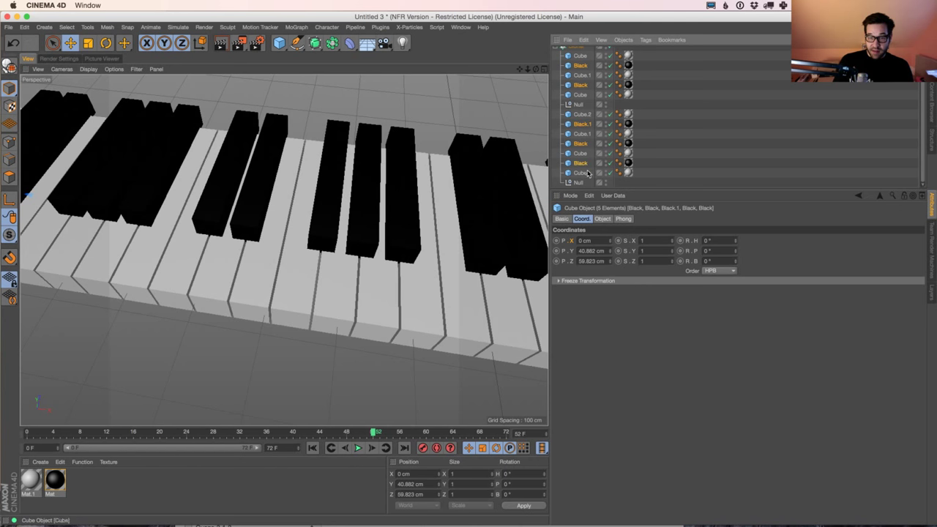
click(602, 218)
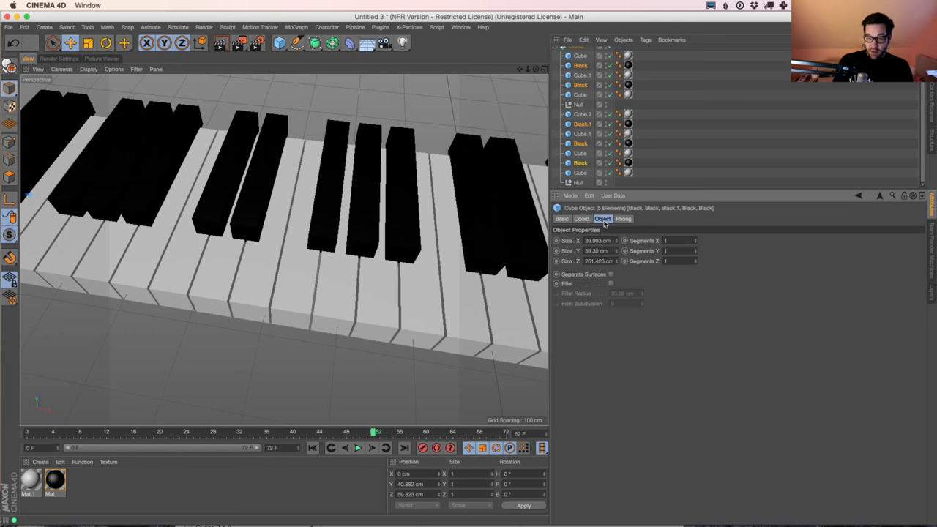
drag(615, 246, 620, 260)
drag(616, 255, 617, 261)
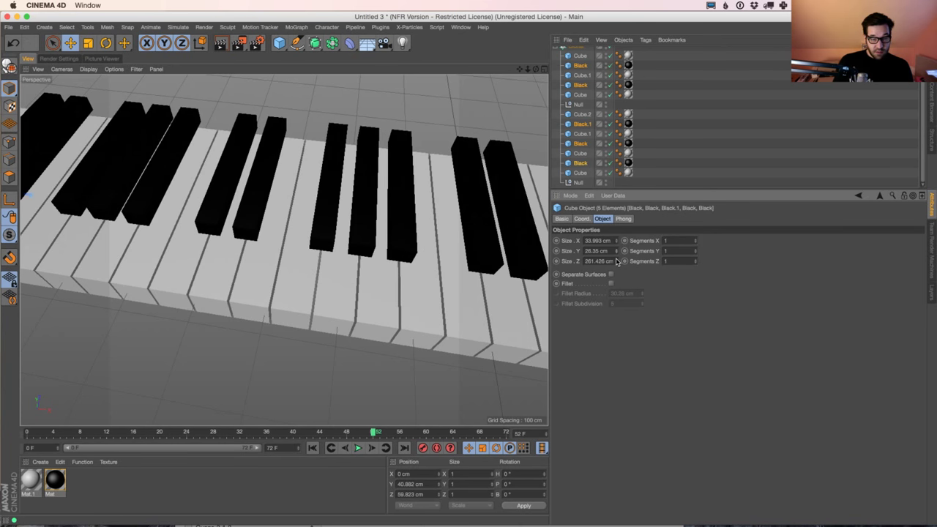
alt+drag(390, 273, 482, 210)
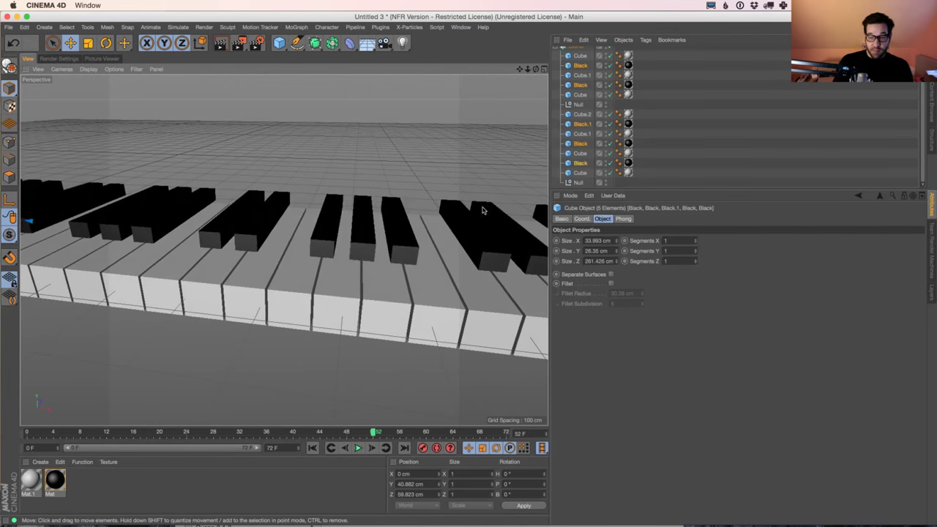
Step: Give the black keys a 3.175 cm fillet radius and raise Size Y to 42.35 cm
click(611, 283)
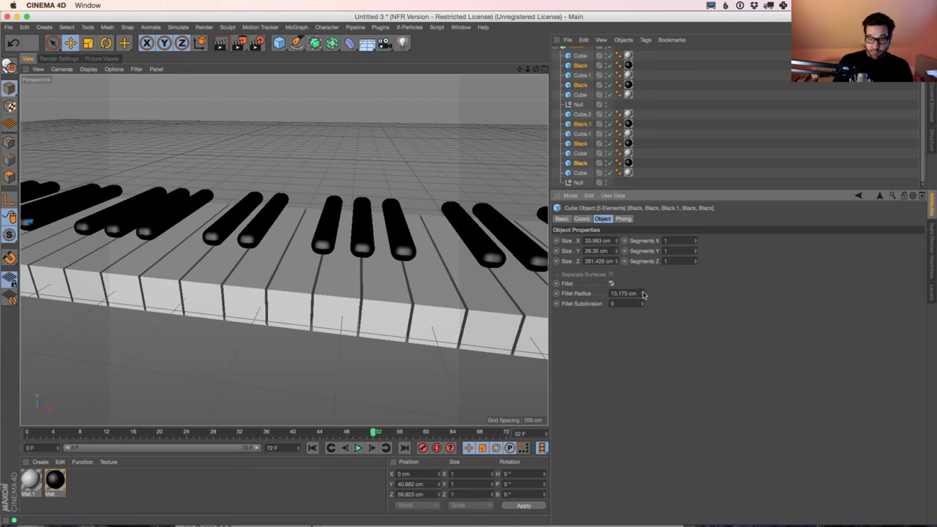
drag(643, 295, 643, 294)
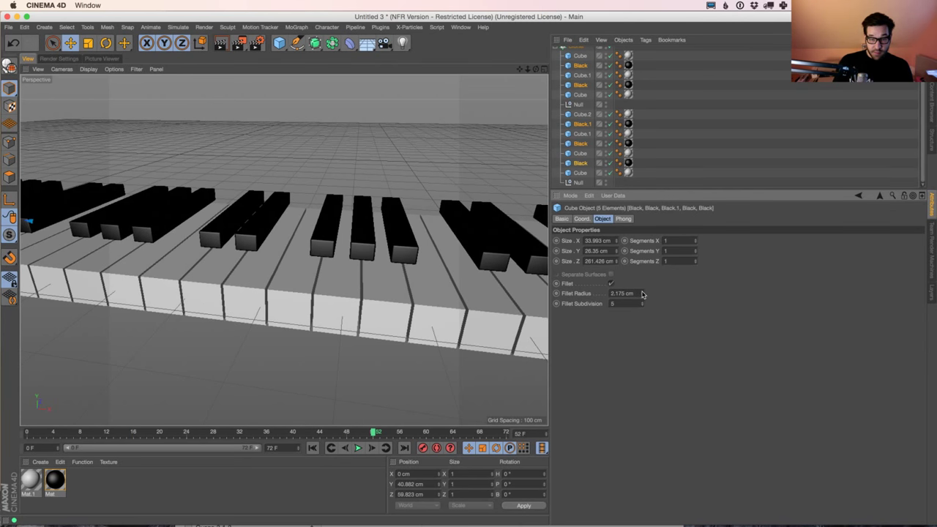
click(644, 293)
click(643, 294)
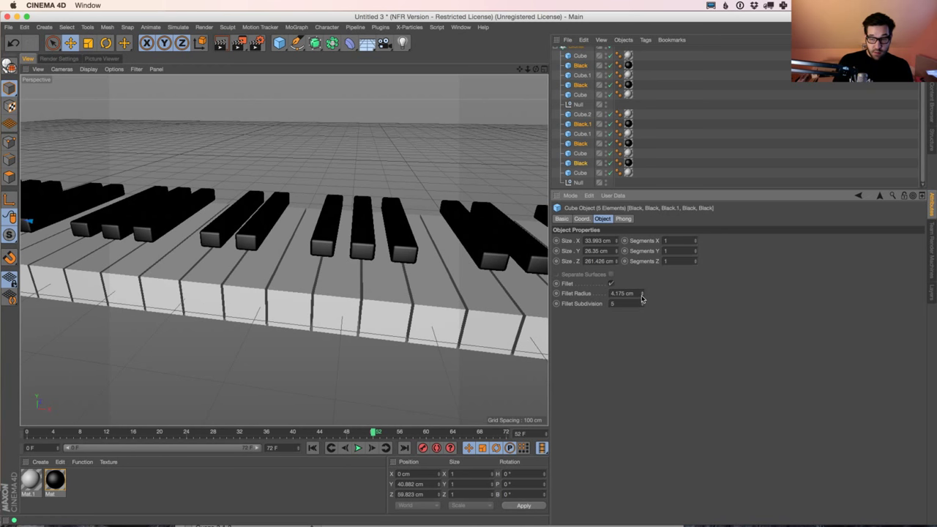
click(642, 296)
drag(615, 254, 619, 246)
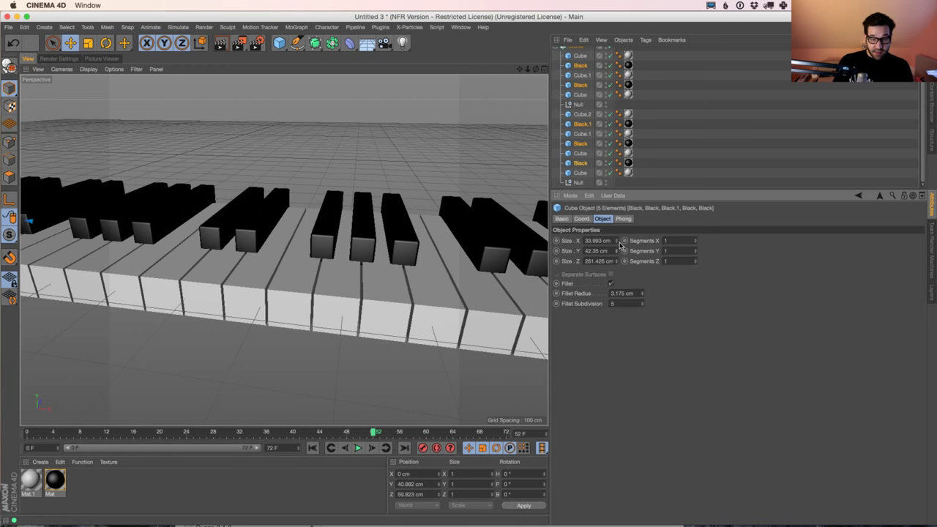
click(71, 43)
alt+drag(330, 166, 322, 210)
Step: Test-move the top-level Black key object, undo the move, then delete it
alt+right_drag(323, 211, 412, 161)
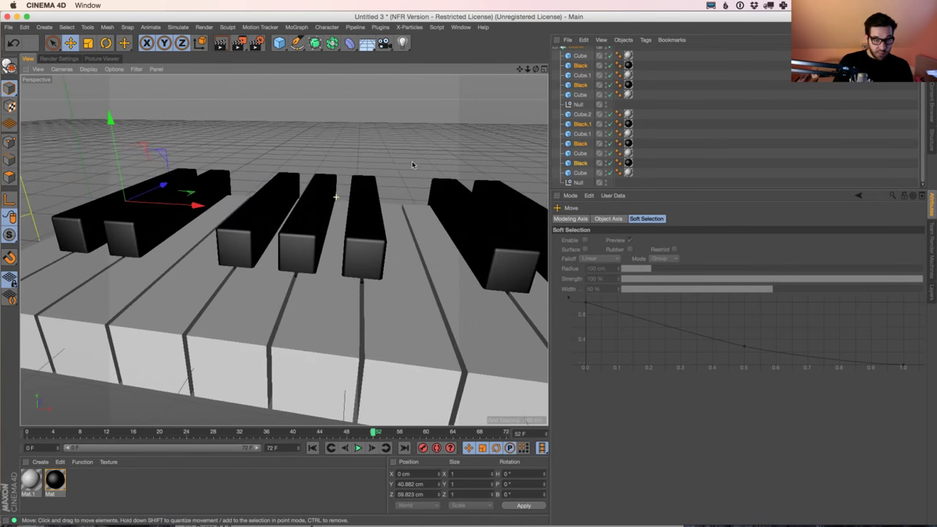
drag(109, 116, 112, 130)
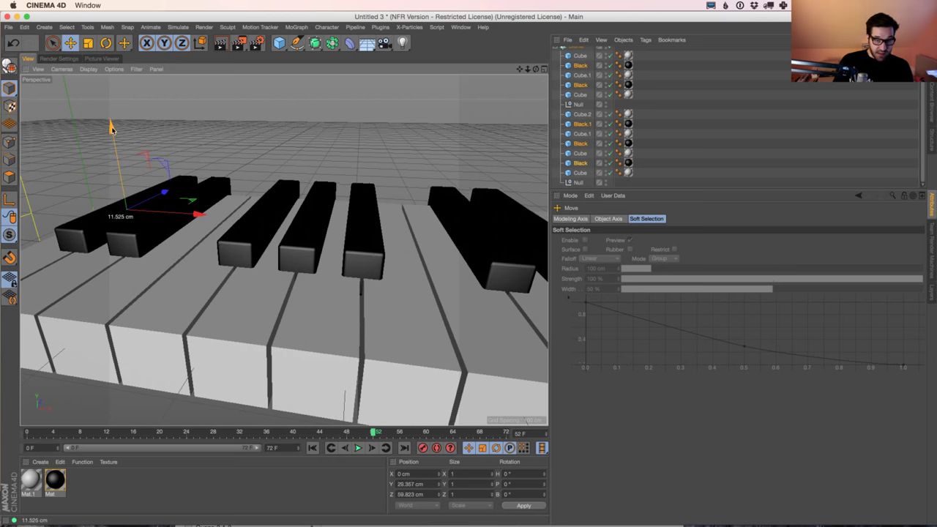
alt+drag(252, 286, 361, 265)
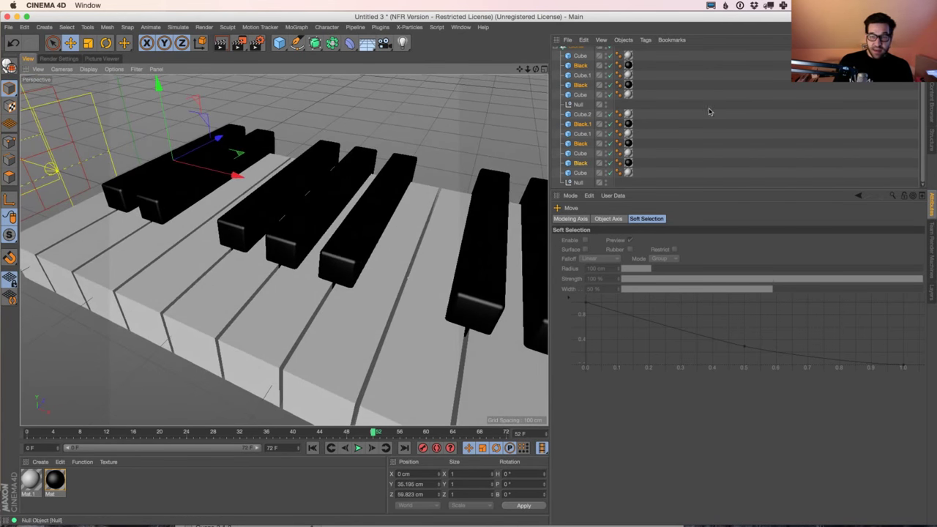
click(580, 66)
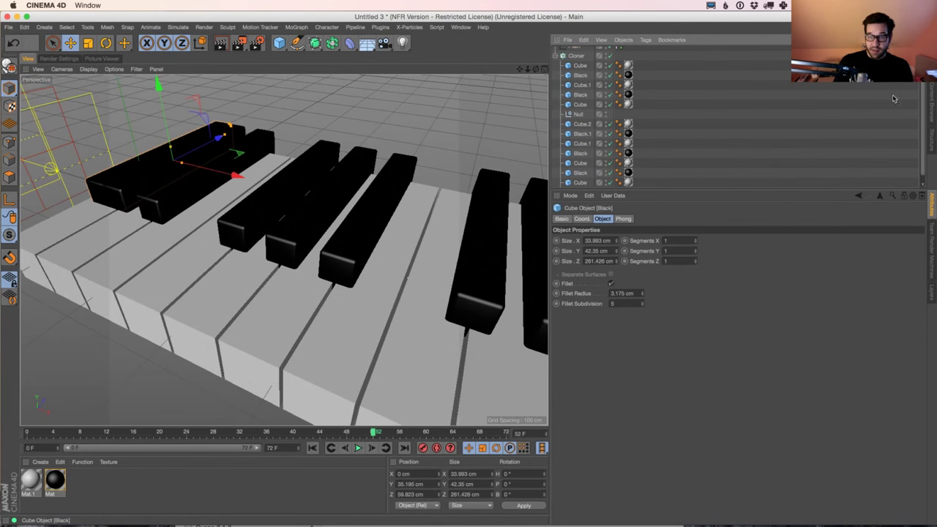
scroll(925, 85, up, 3)
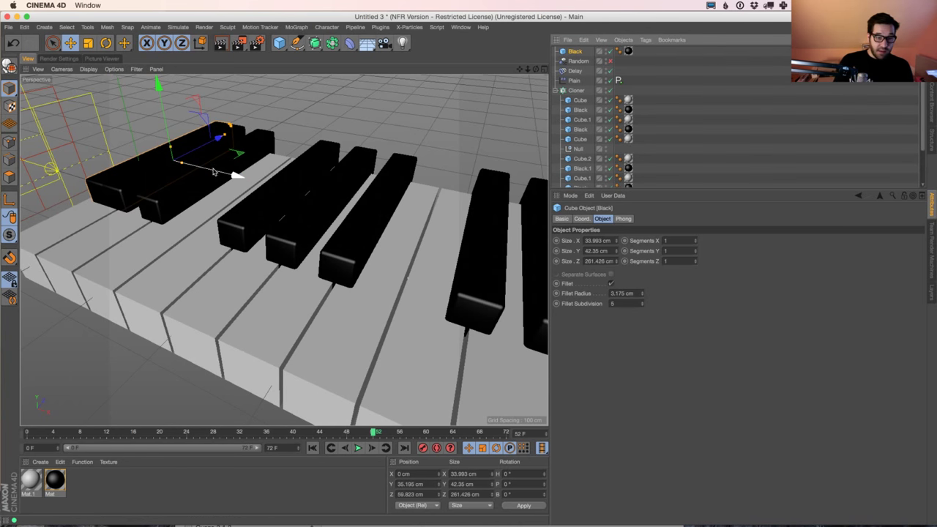
drag(216, 172, 132, 172)
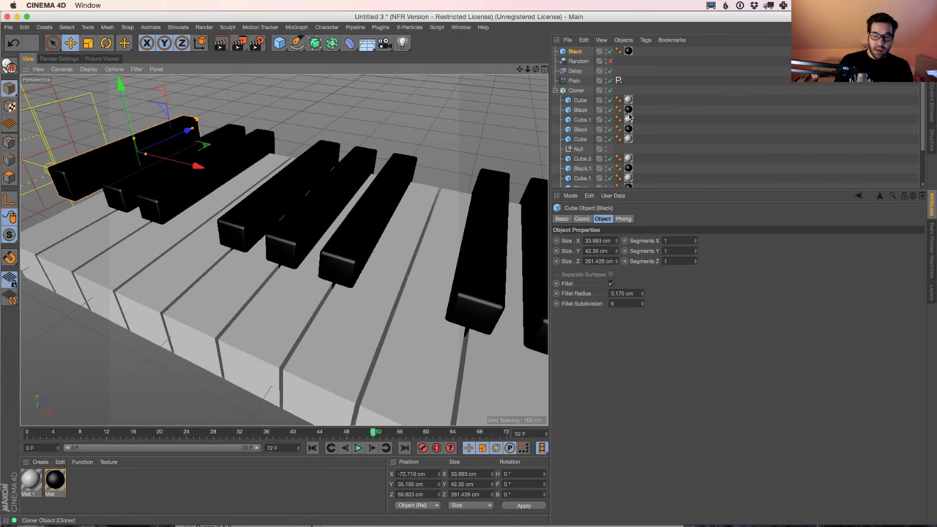
key(super+z)
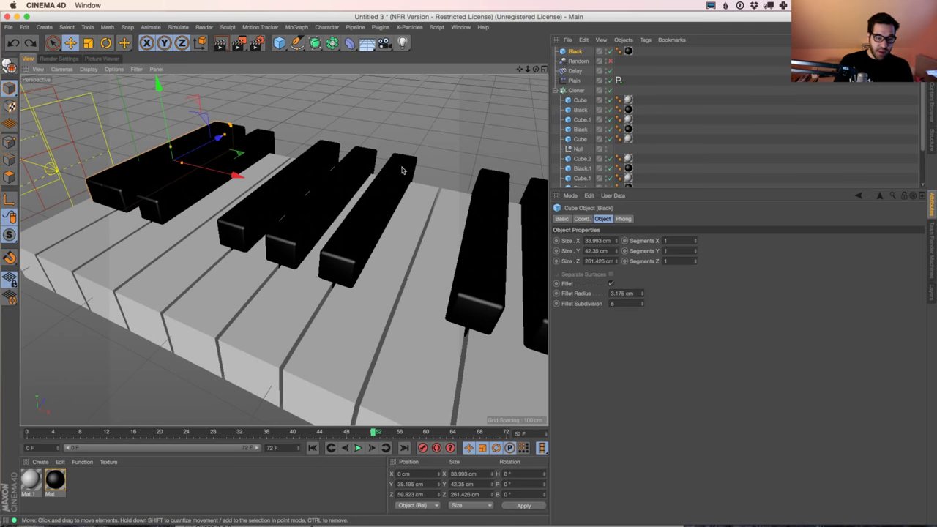
key(Delete)
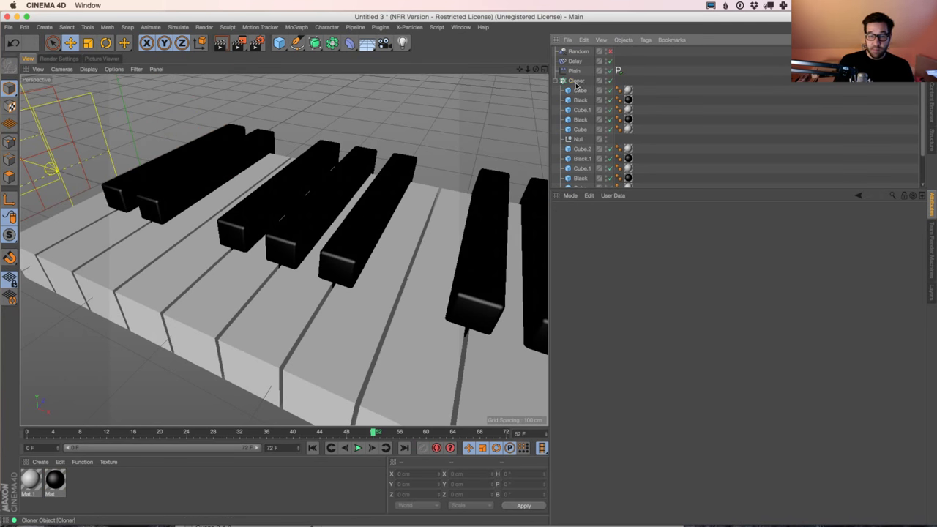
Step: Enable Fillet on the Cloner's white key Cubes (Cube and Cube.1) with a 1.991 cm radius
click(577, 81)
alt+drag(330, 178, 341, 227)
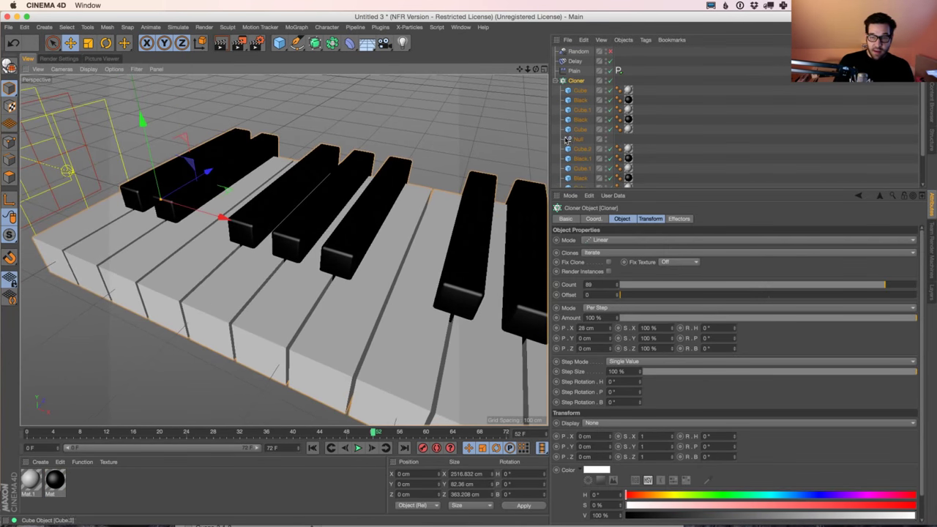
click(578, 91)
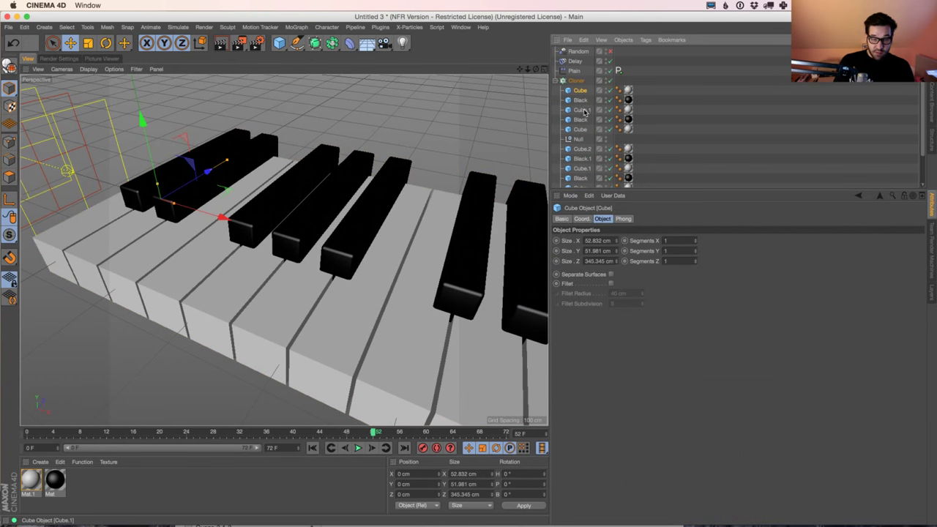
shift+click(582, 110)
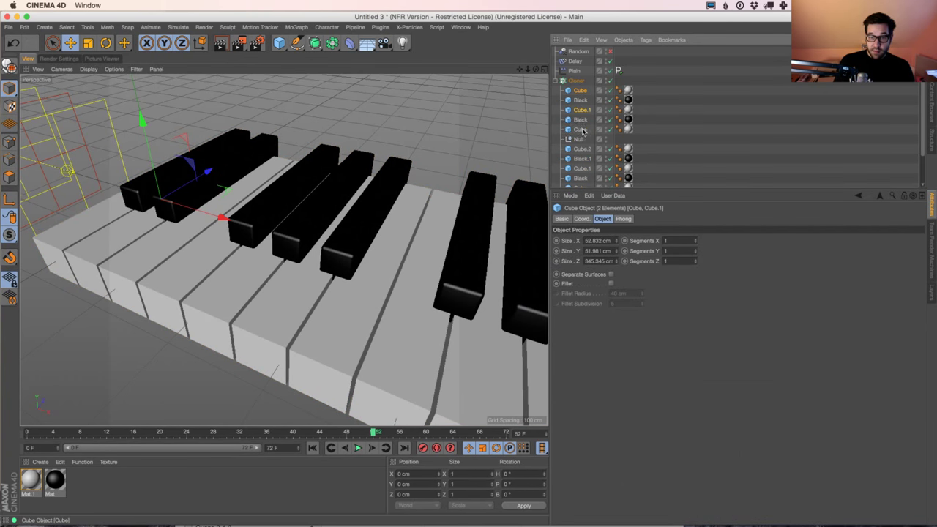
scroll(590, 173, down, 2)
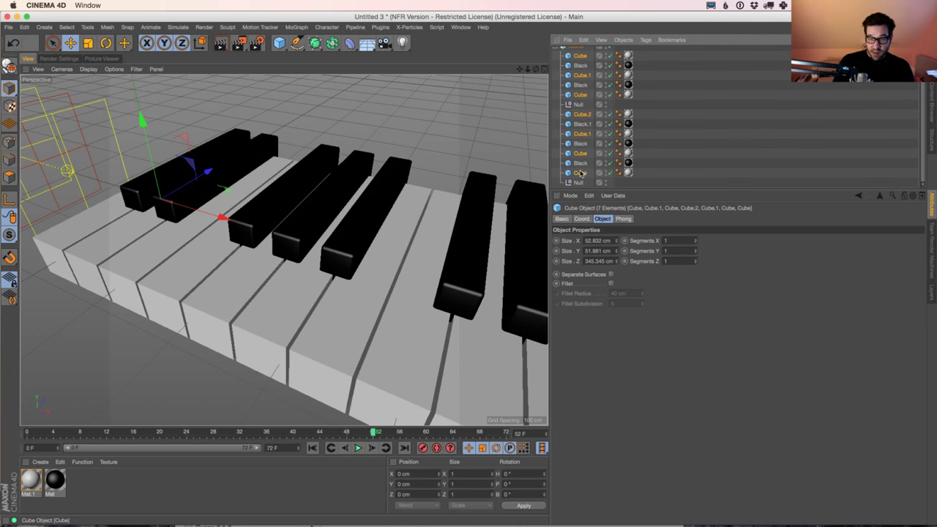
click(611, 283)
drag(643, 293, 641, 303)
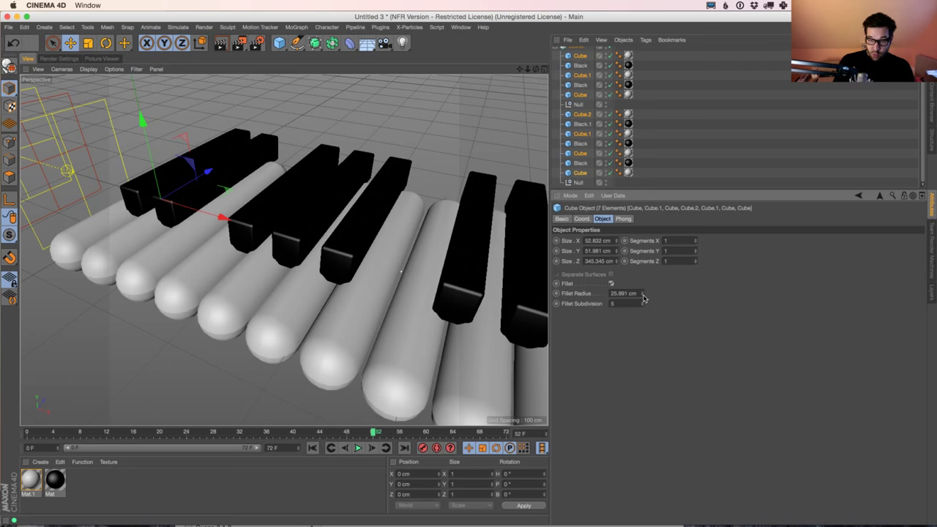
drag(643, 295, 643, 303)
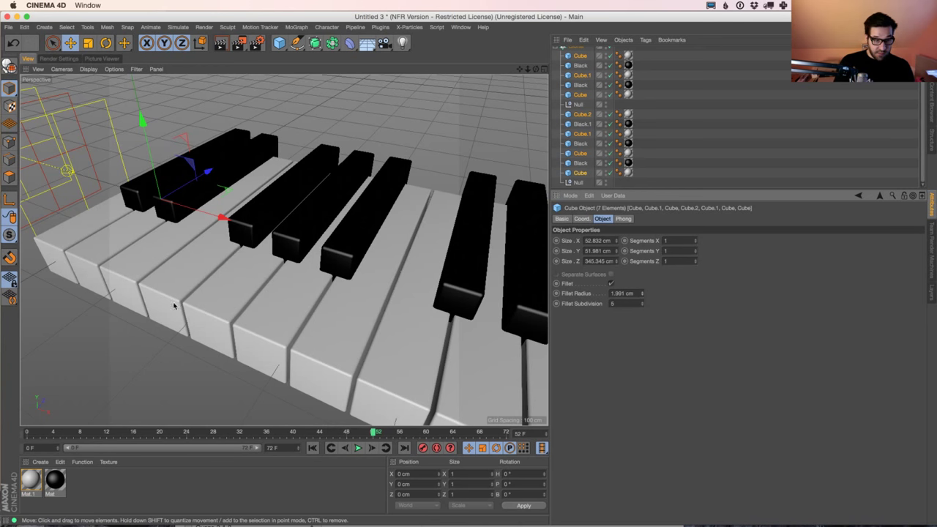
alt+drag(352, 291, 372, 282)
scroll(372, 282, down, 5)
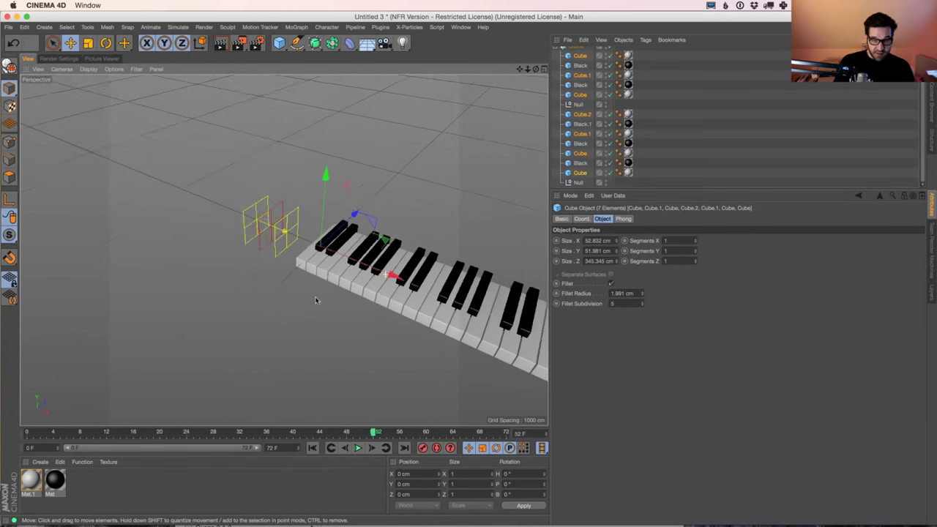
Step: Add a Cube and stretch it into a long, thin back panel behind the keyboard
alt+drag(318, 295, 317, 272)
scroll(316, 272, down, 5)
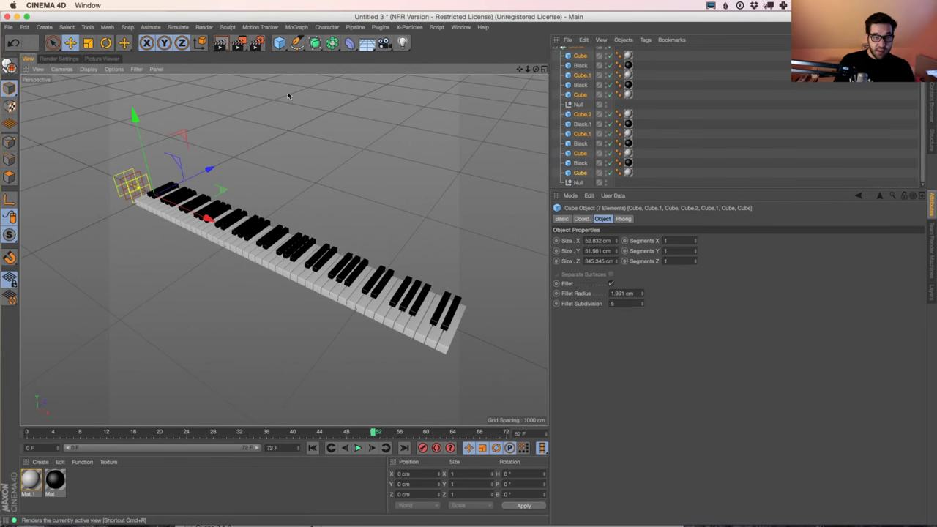
click(315, 42)
click(315, 57)
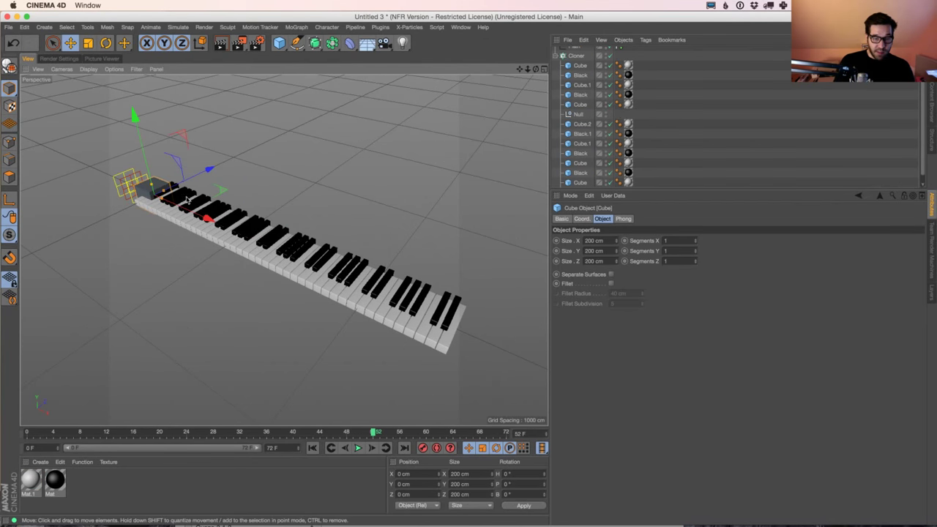
drag(160, 189, 448, 317)
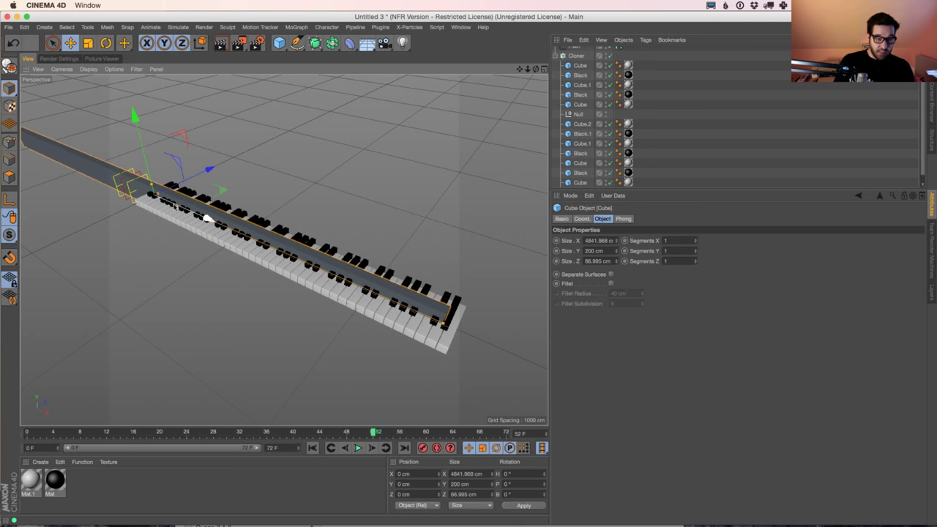
drag(207, 218, 187, 224)
drag(283, 205, 264, 150)
Step: Position the copied panel lower, beneath and in front of the keys
scroll(358, 203, up, 5)
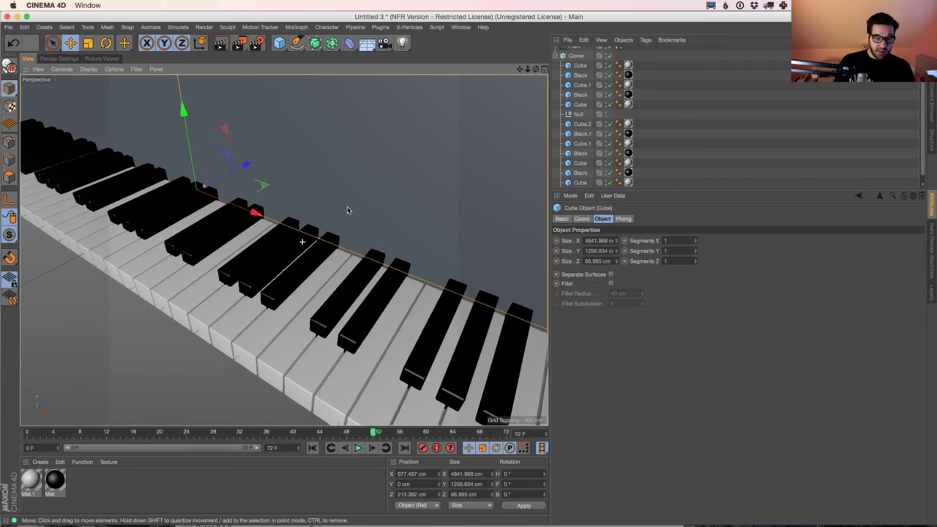
mouse_move(348, 211)
alt+mouse_down()
mouse_move(358, 218)
mouse_move(328, 222)
mouse_move(337, 216)
alt+mouse_up()
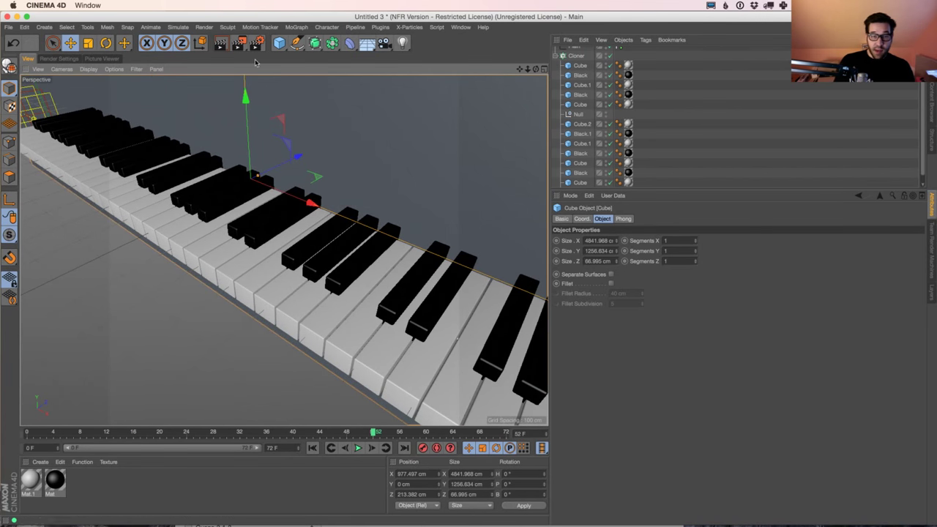
scroll(268, 226, down, 10)
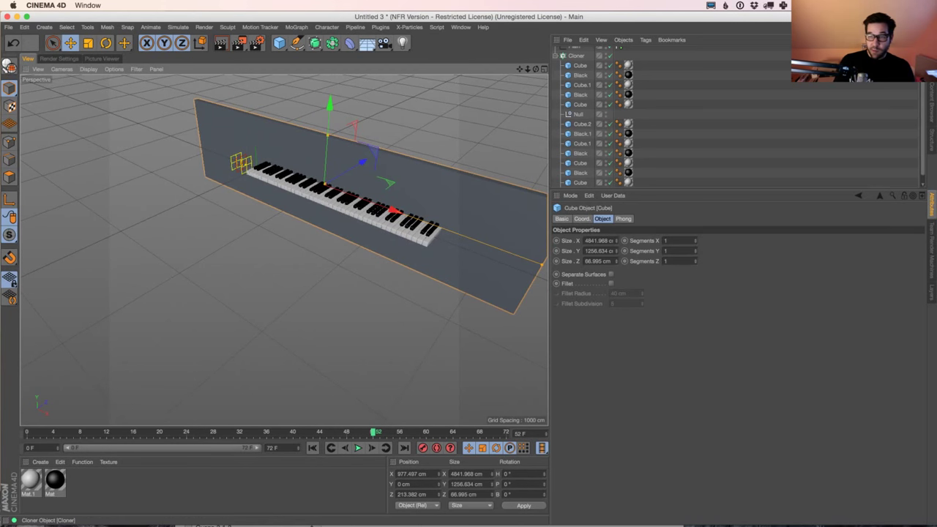
scroll(589, 117, up, 3)
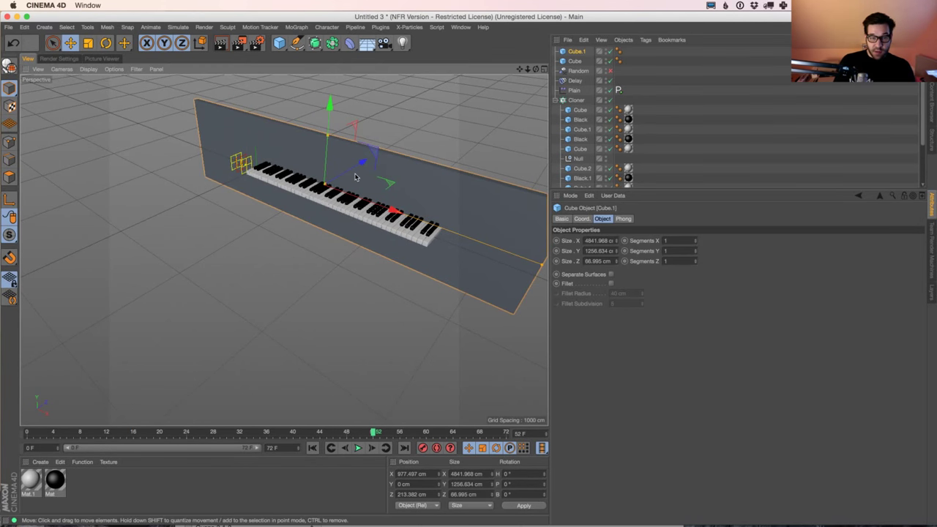
drag(355, 177, 316, 192)
scroll(285, 236, up, 6)
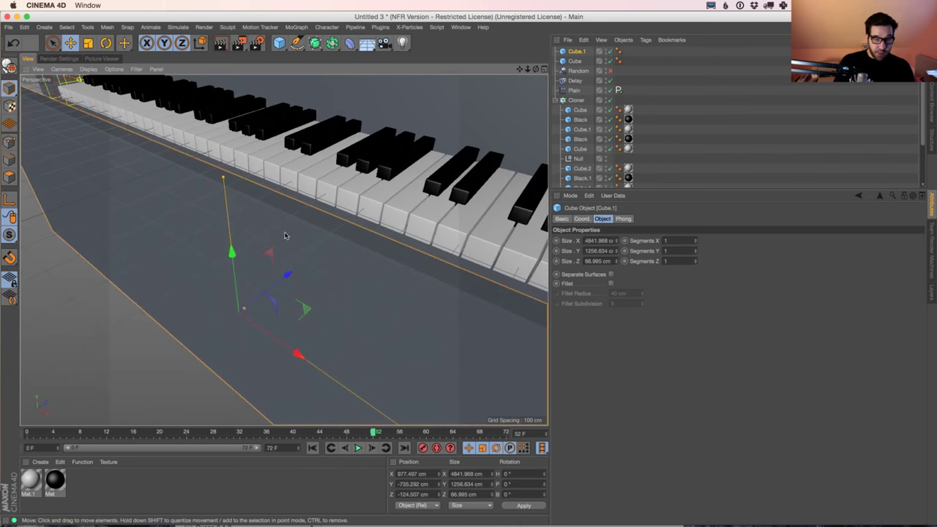
drag(233, 251, 228, 221)
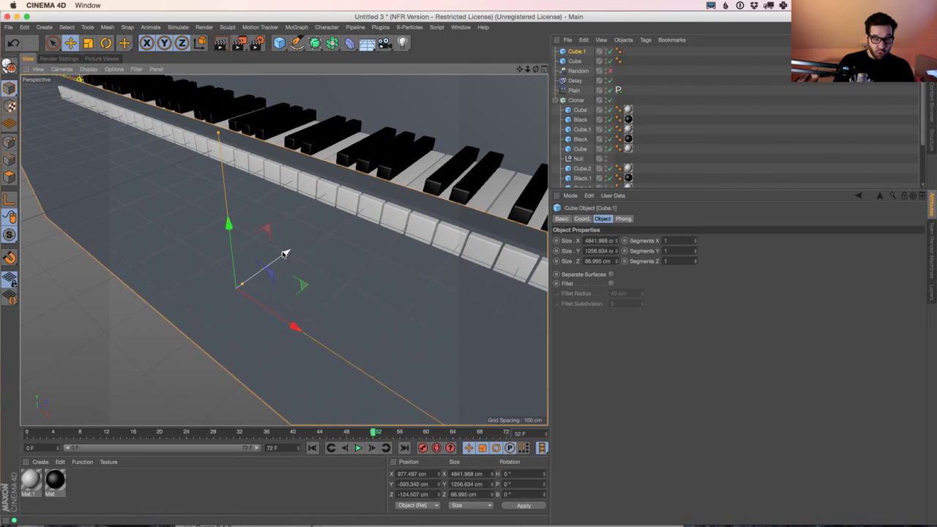
drag(284, 254, 273, 258)
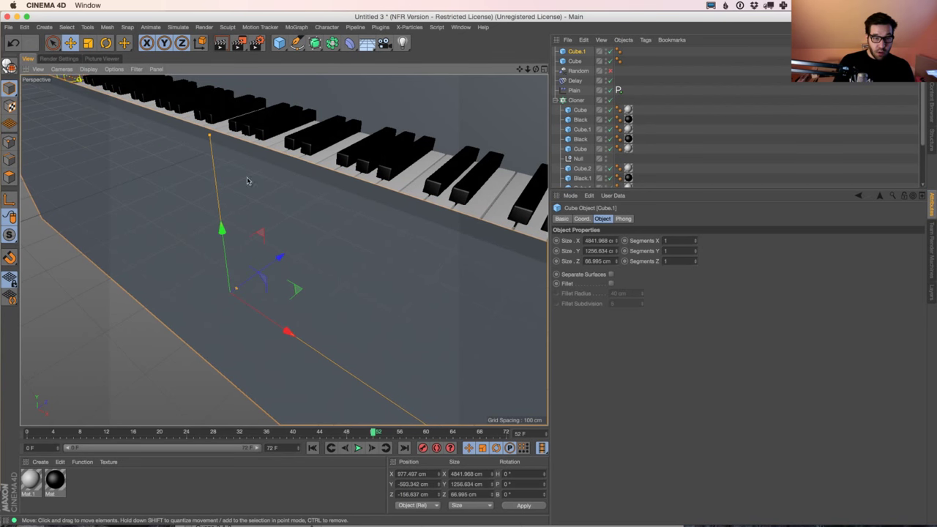
drag(222, 229, 256, 278)
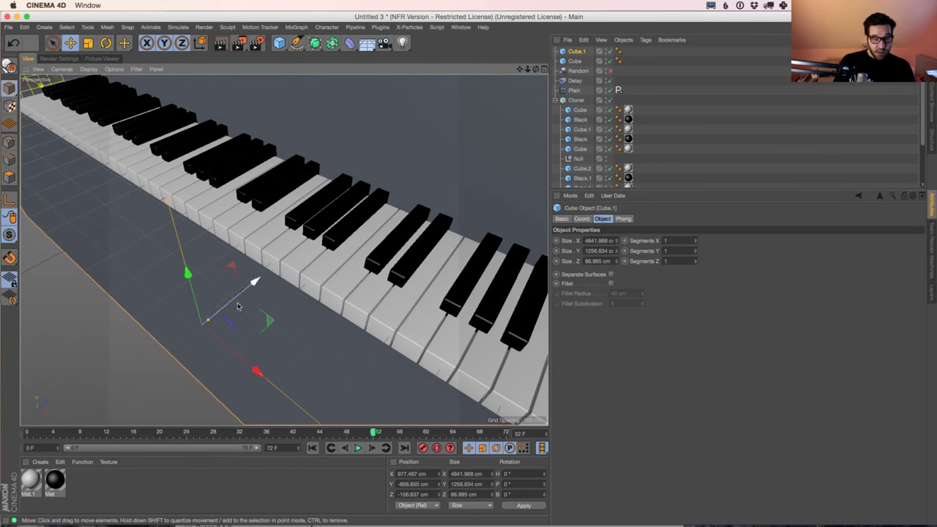
click(41, 462)
Step: Create material Mat.2, collapse the Cloner, and dock the TopCoat panel under the Object Manager
click(55, 374)
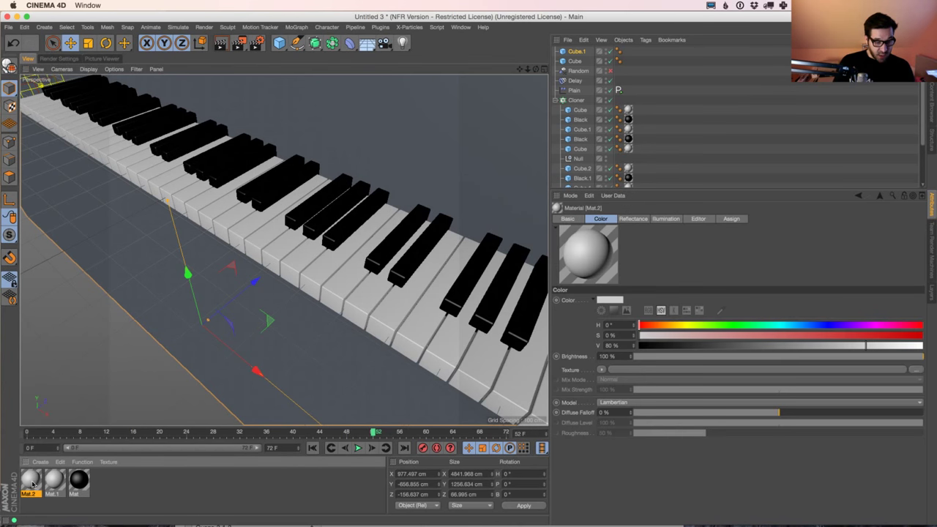
click(556, 100)
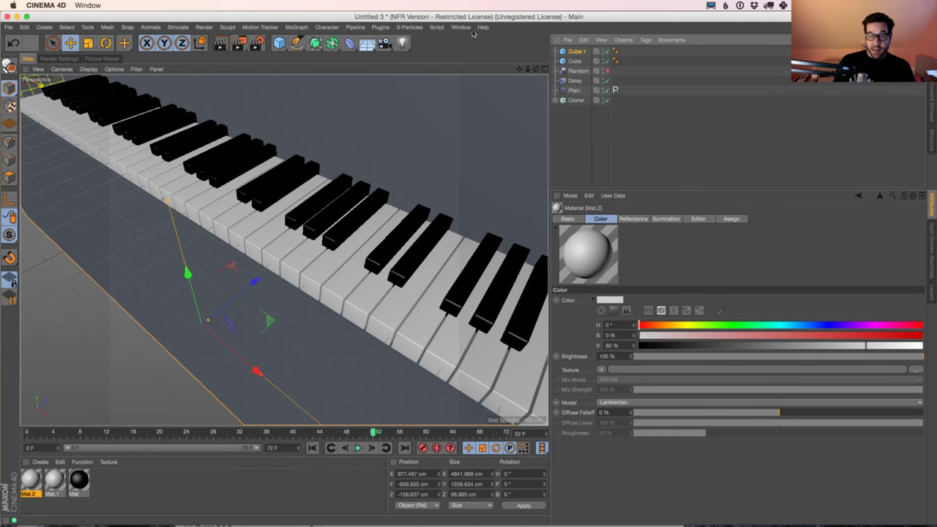
click(380, 27)
click(385, 83)
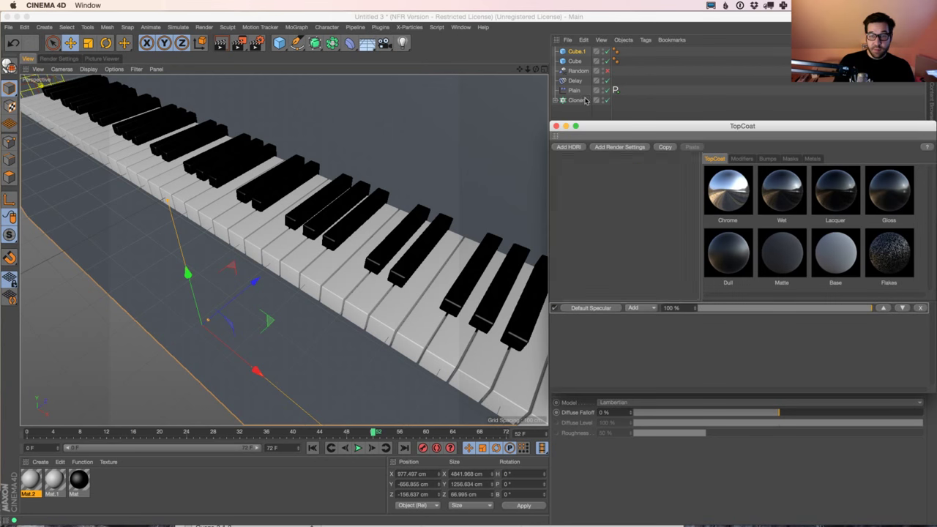
drag(562, 136, 592, 138)
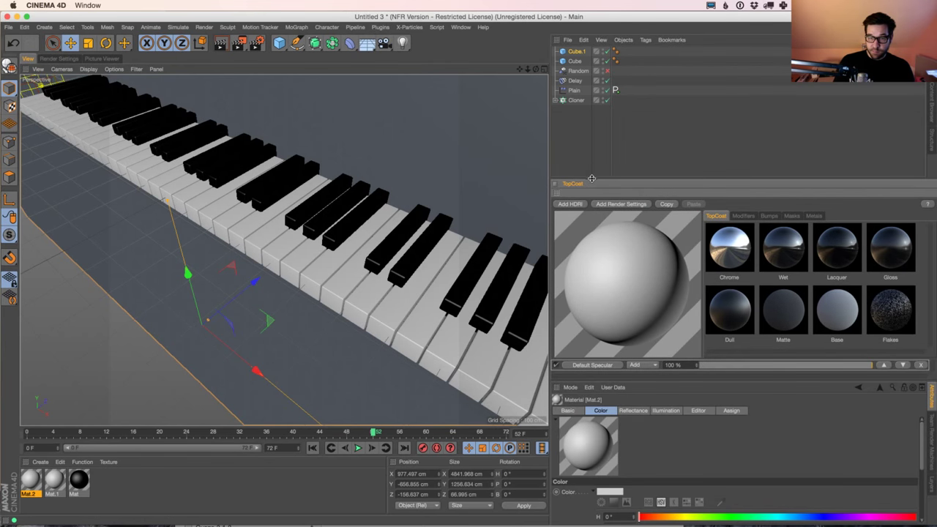
drag(590, 179, 590, 130)
drag(608, 382, 608, 347)
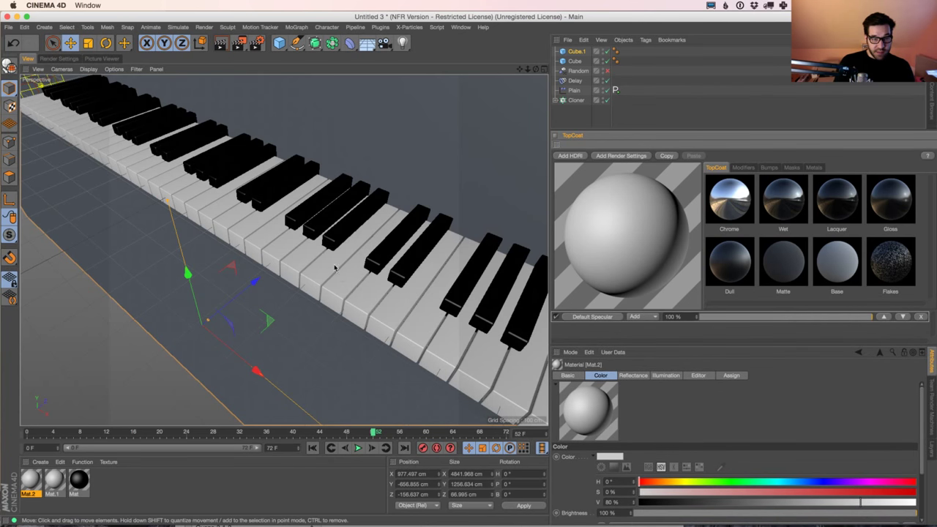
click(58, 58)
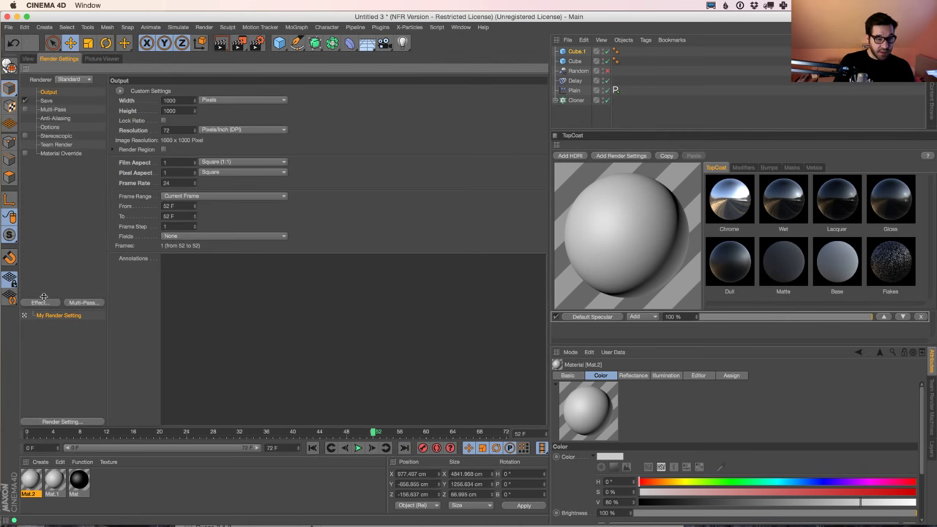
Step: Set Film Aspect to HDTV (16:9) for a 1000 × 562 render, then reframe the keys
click(212, 166)
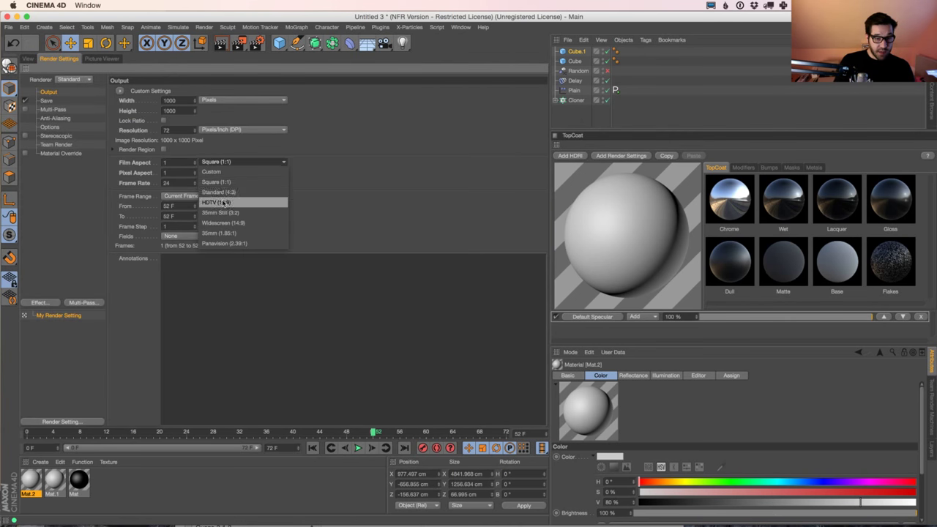
click(224, 203)
click(28, 59)
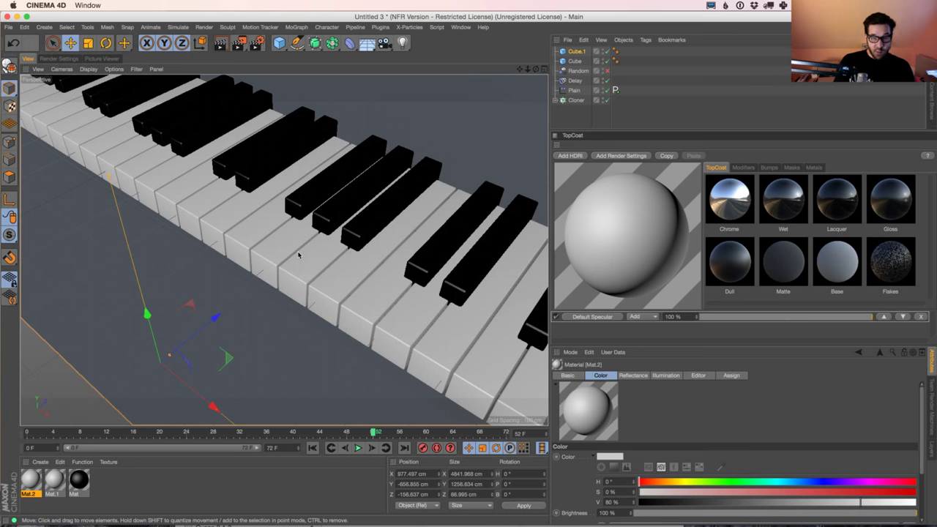
alt+drag(299, 255, 336, 277)
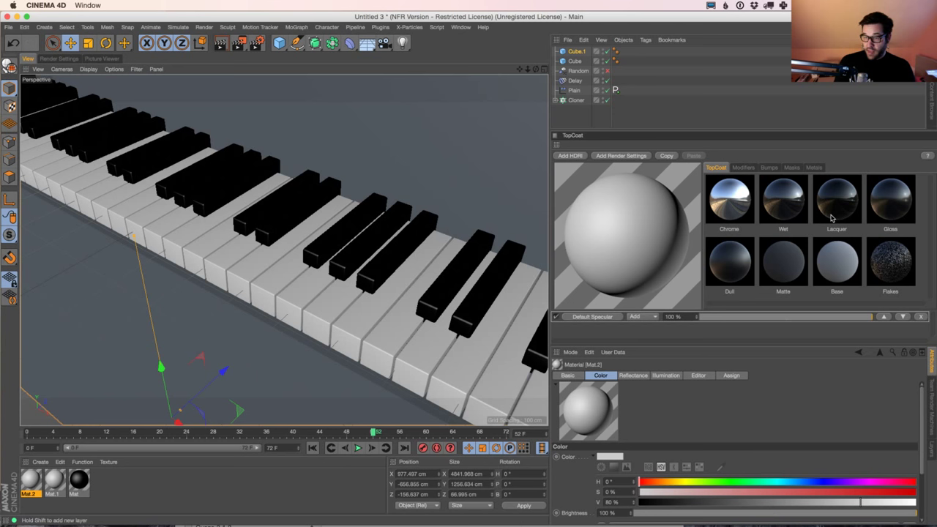
Step: Give Mat.2 Gloss and Lacquer presets with the colour channel off, and assign it to the Cube
click(893, 207)
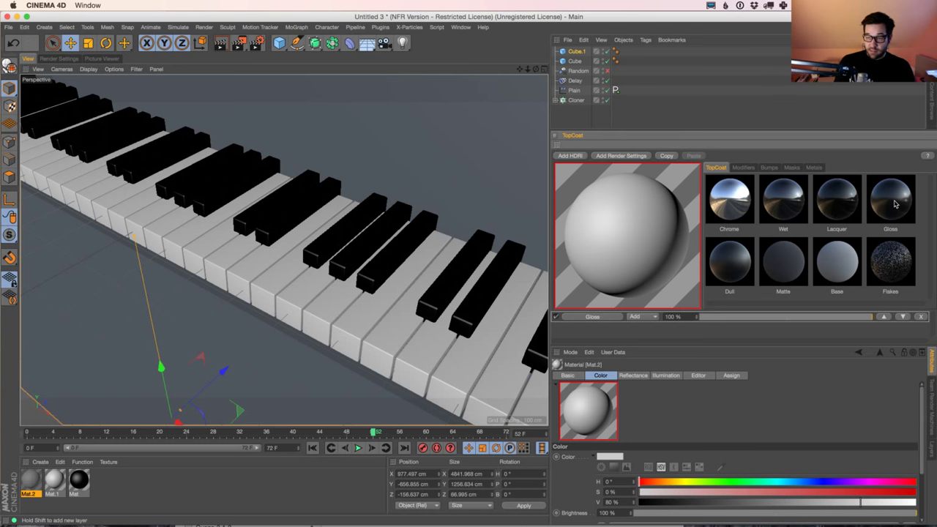
click(844, 207)
click(743, 167)
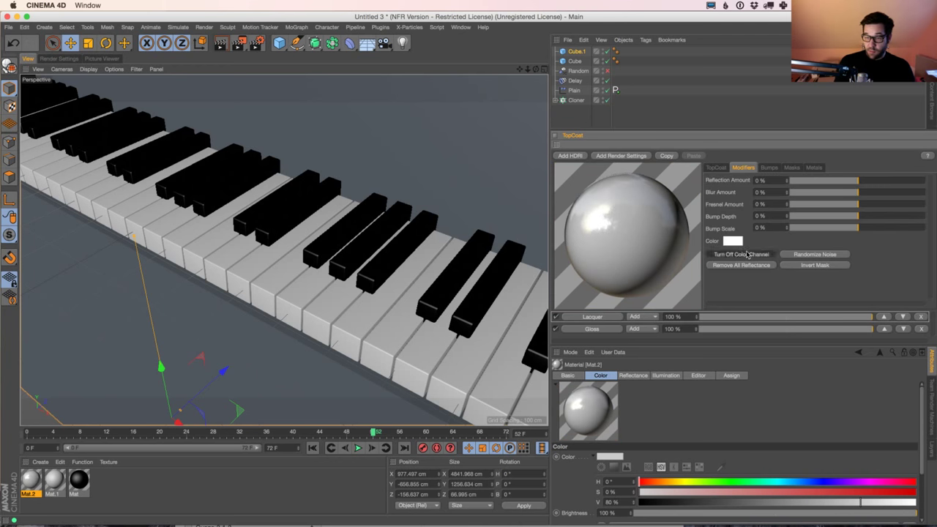
click(746, 255)
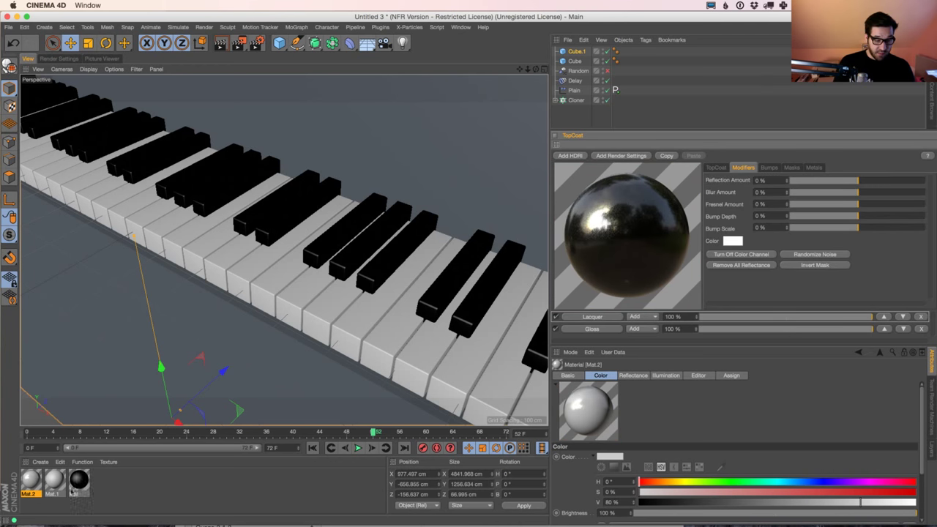
drag(30, 483, 577, 53)
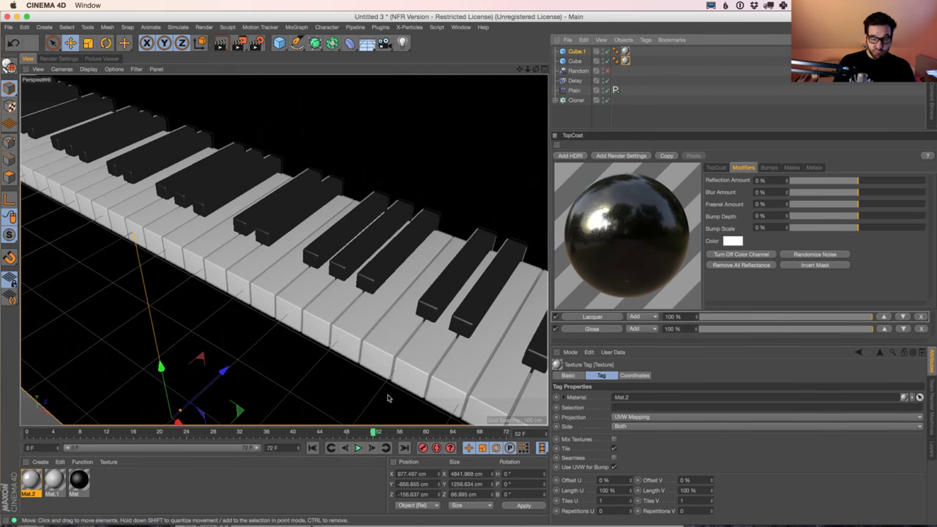
click(278, 468)
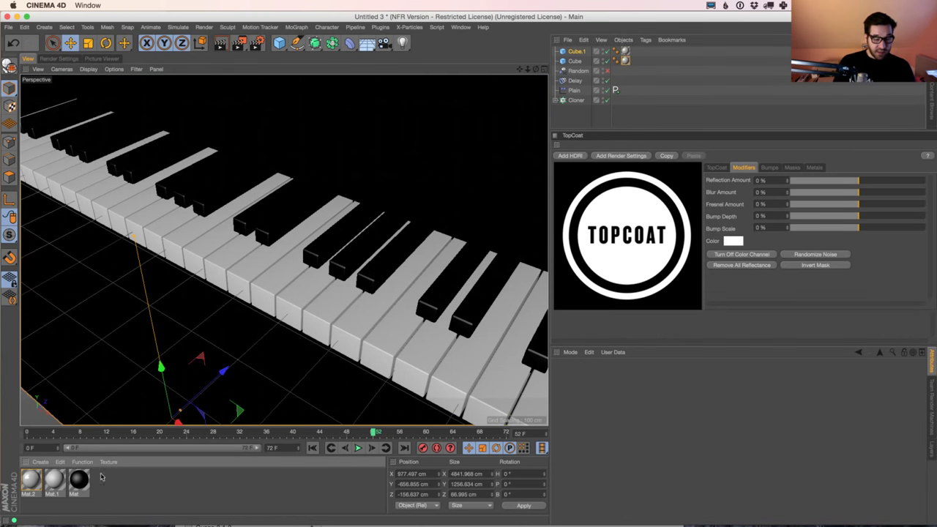
Step: Create a Lacquer material, apply it to the Cloner, and replace the old black Mat swatch
click(716, 168)
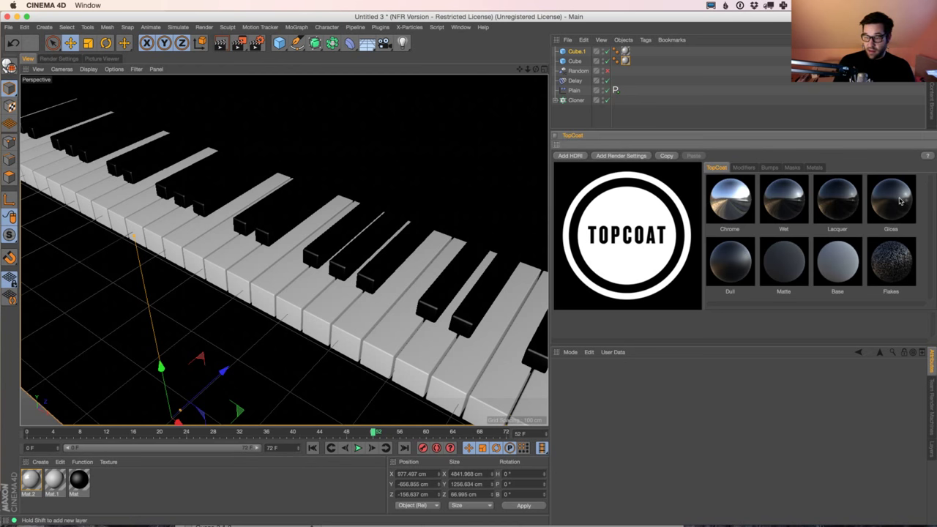
click(843, 207)
drag(31, 484, 581, 100)
click(558, 100)
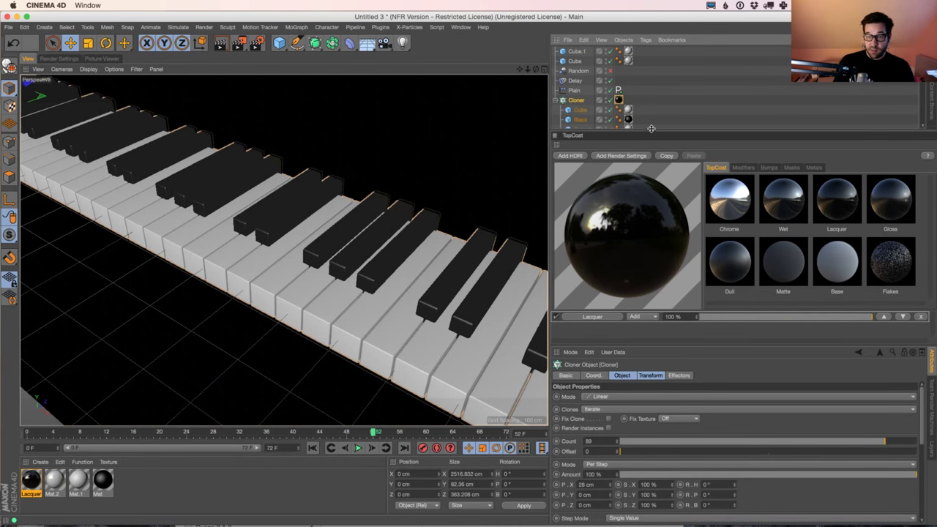
drag(634, 132, 634, 140)
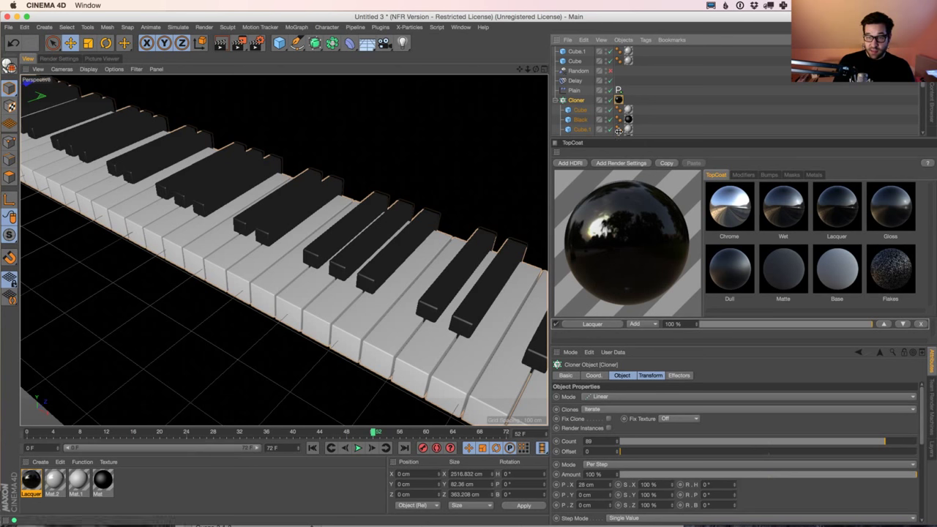
mouse_move(33, 480)
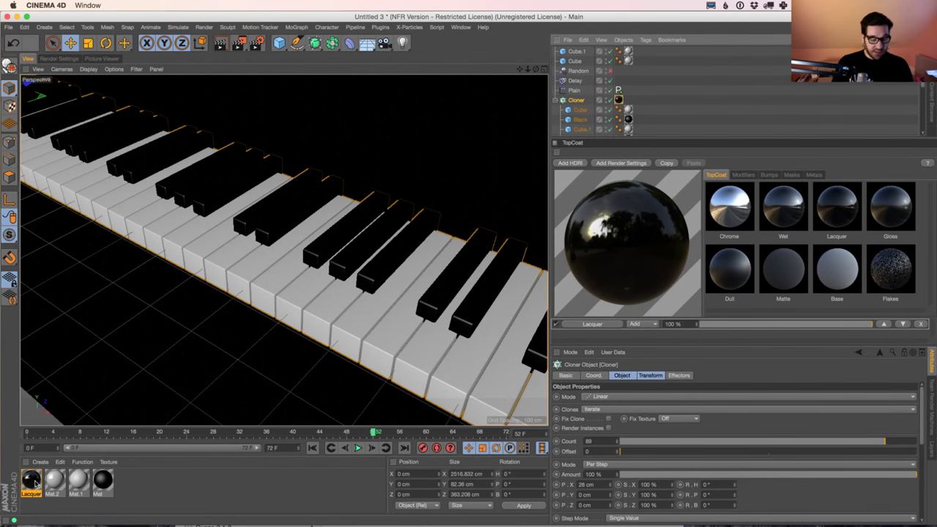
drag(32, 482, 104, 480)
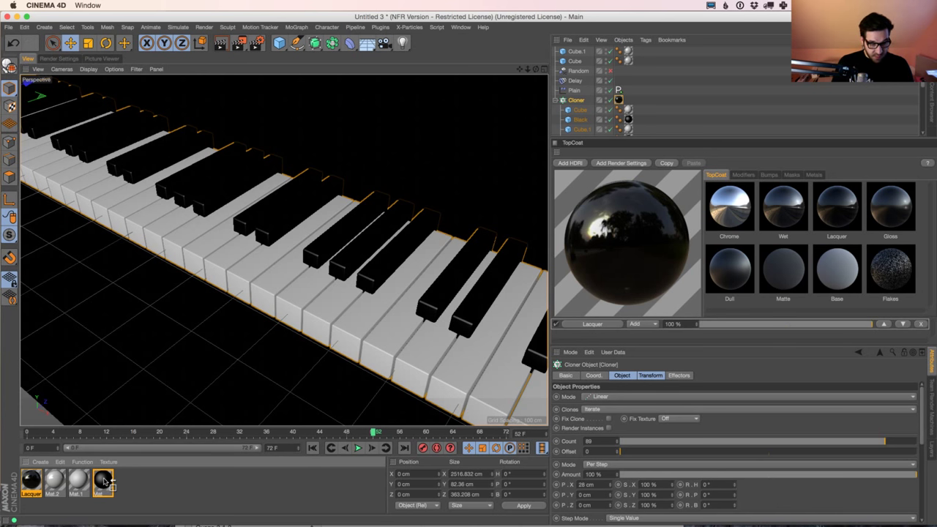
mouse_move(105, 480)
mouse_down()
mouse_move(35, 492)
mouse_move(102, 484)
mouse_up()
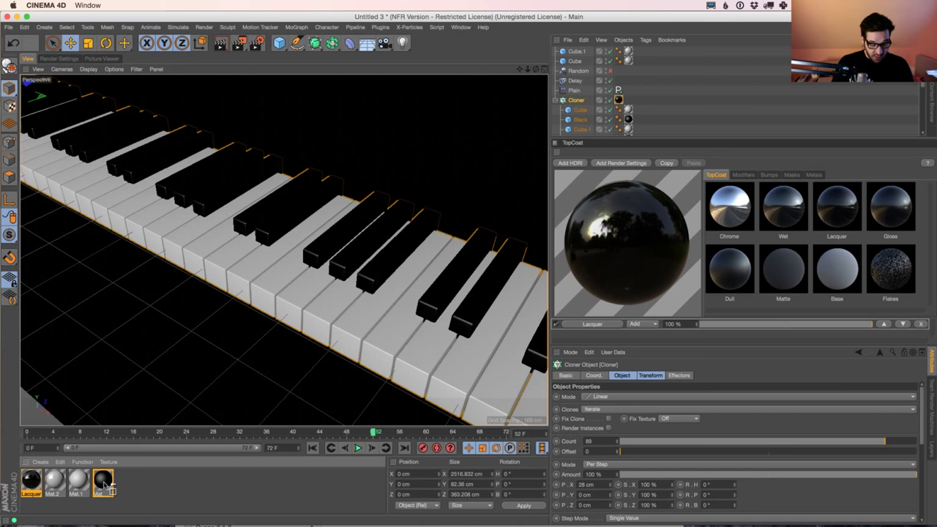
drag(105, 485, 107, 483)
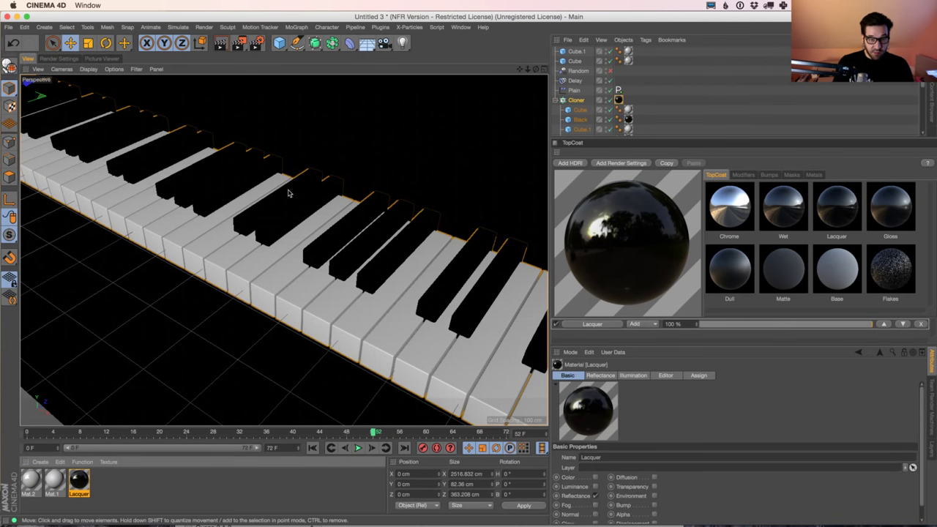
Step: Add the TopCoat Lacquer preset to the white Mat.1 material for glossy keys
click(55, 482)
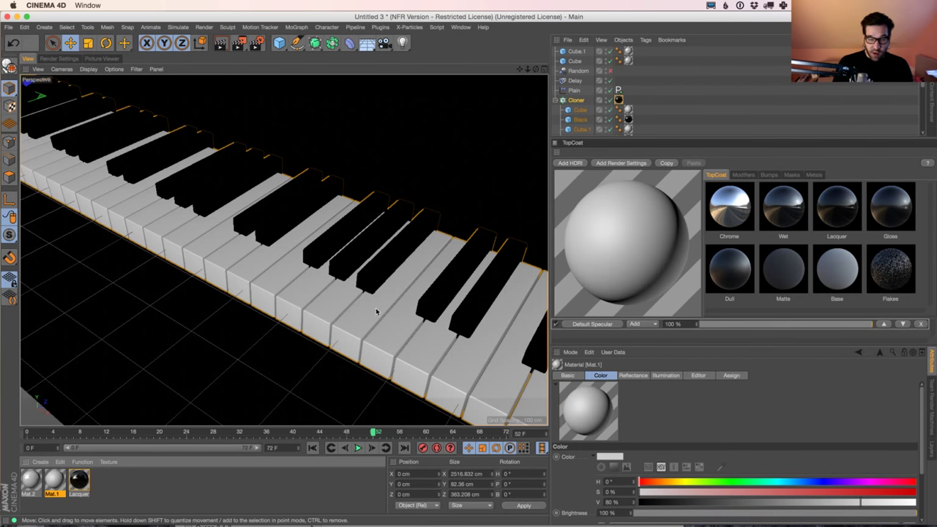
click(743, 176)
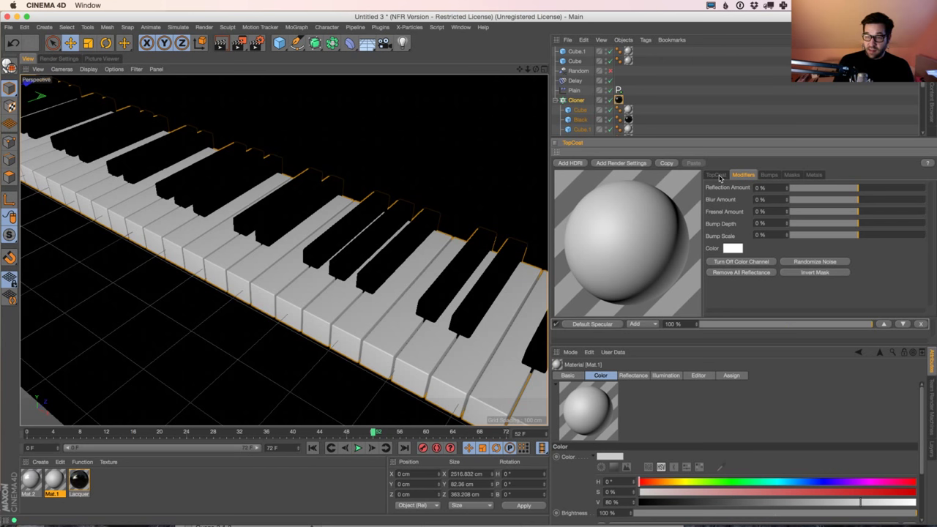
click(717, 176)
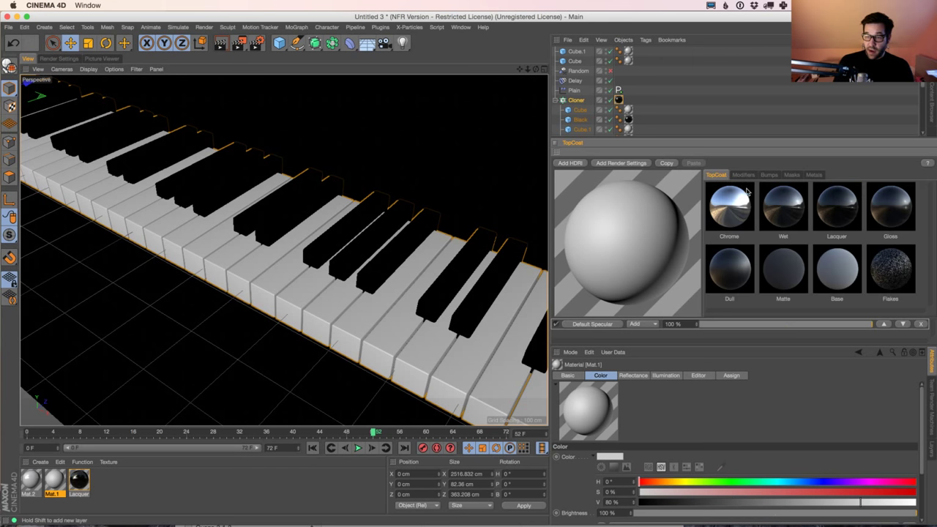
click(842, 213)
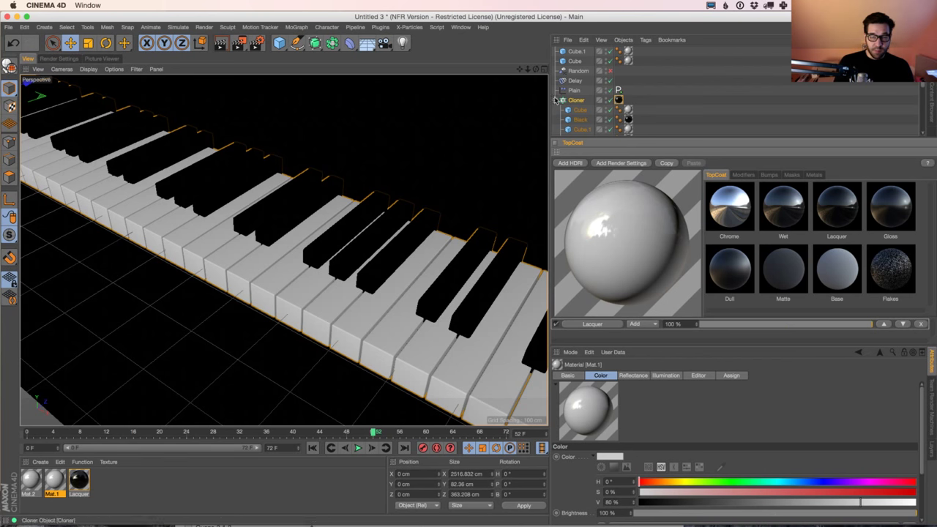
Step: Render the active viewport to preview the lacquered keys, and enlarge the object list
click(220, 43)
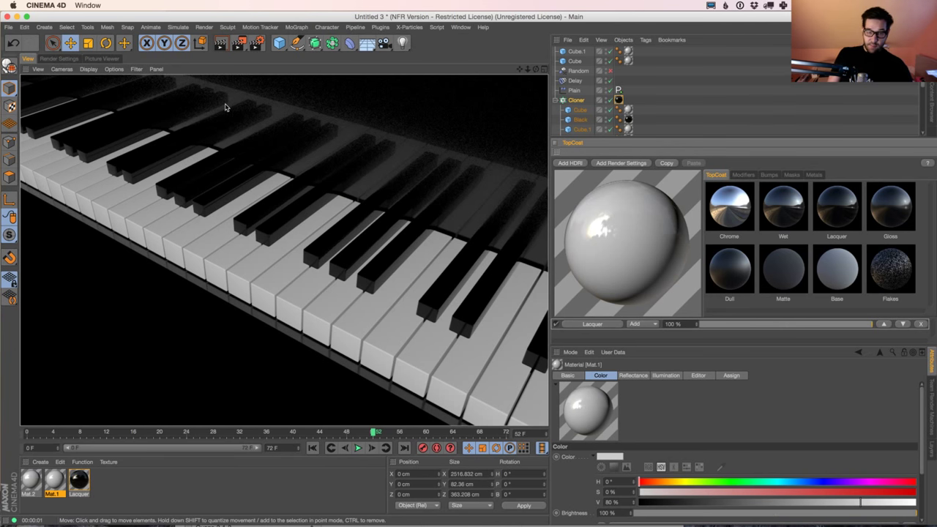
mouse_move(560, 525)
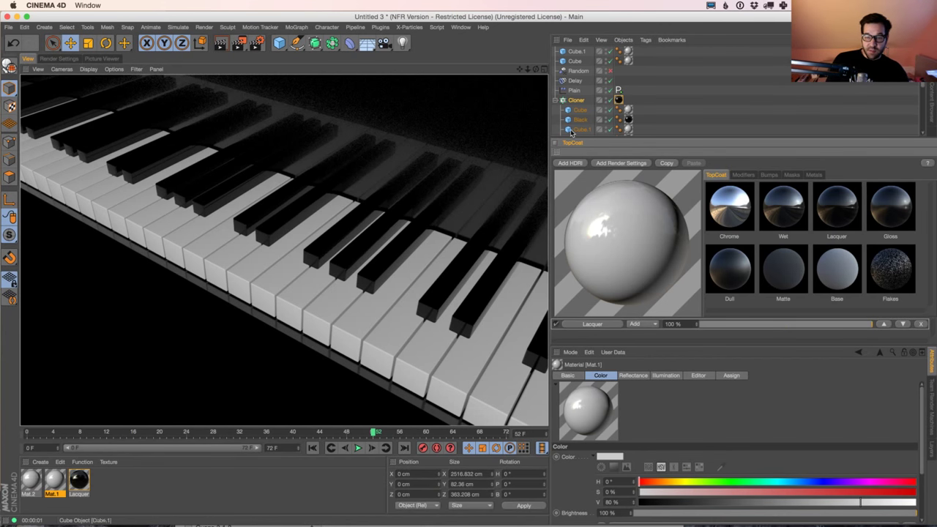
mouse_move(578, 138)
mouse_down()
mouse_move(581, 186)
mouse_move(582, 157)
mouse_up()
Step: Add an HDR Studio Rig and apply the TopCoat GI Draft render preset with the Physical renderer
click(397, 27)
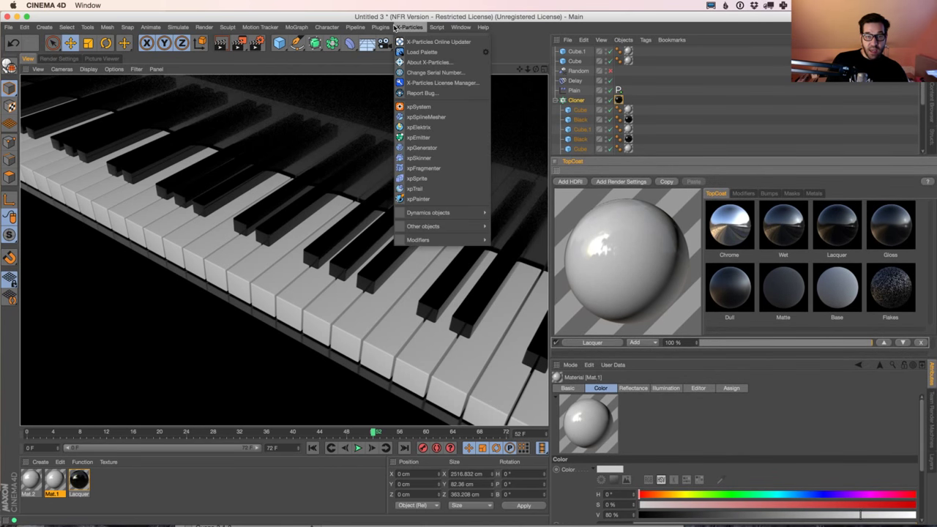
click(432, 70)
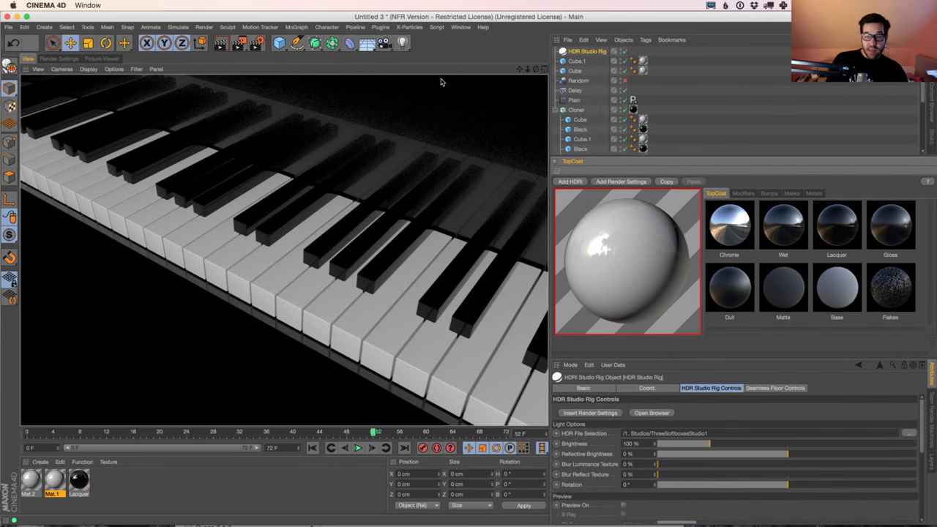
click(621, 182)
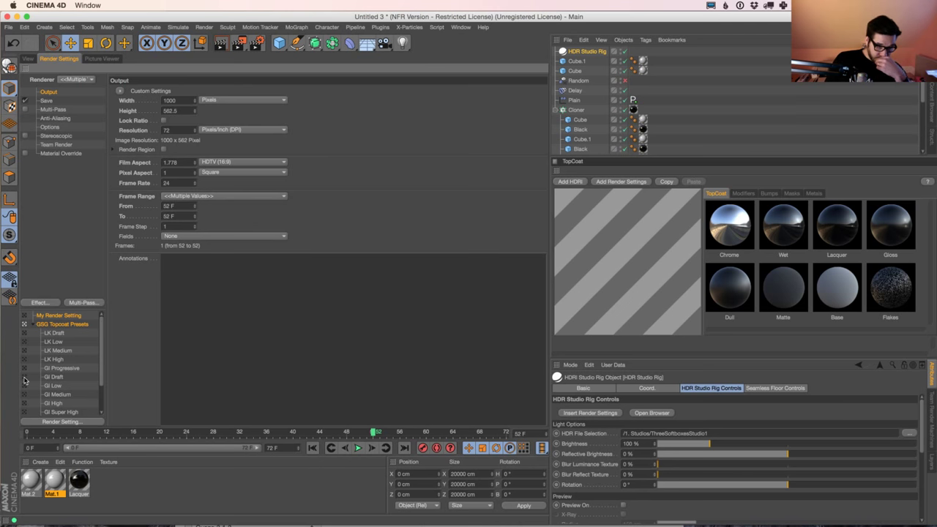
click(25, 377)
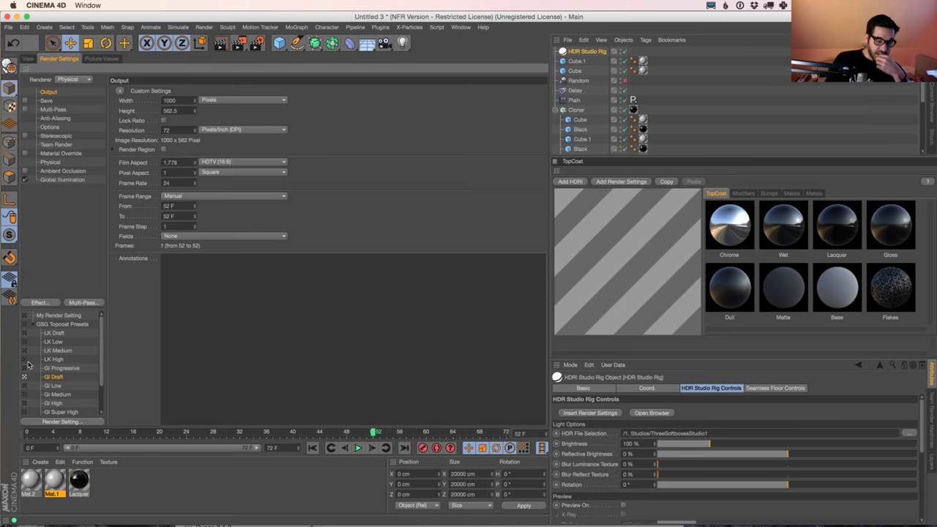
click(30, 59)
Step: Start an Interactive Render Region and enlarge it to cover most of the viewport
click(240, 43)
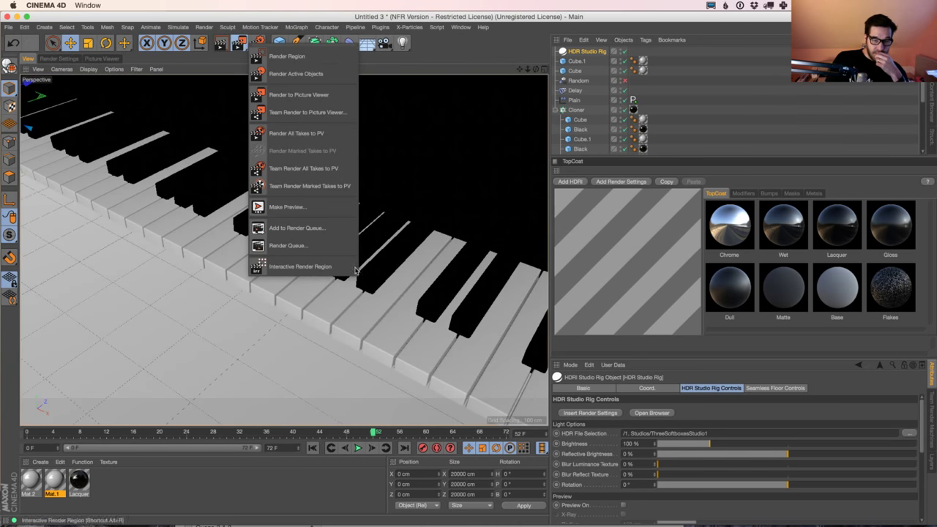
click(342, 267)
drag(415, 157, 471, 83)
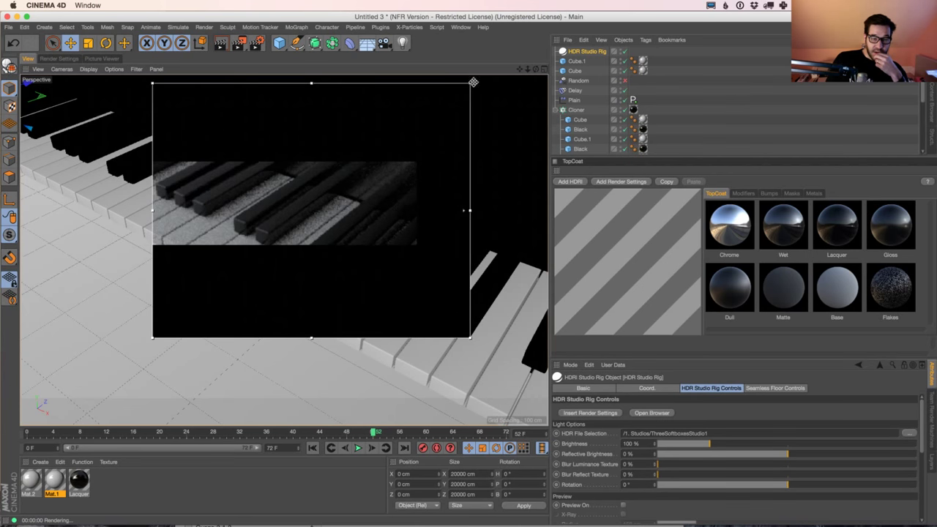
drag(160, 340, 77, 412)
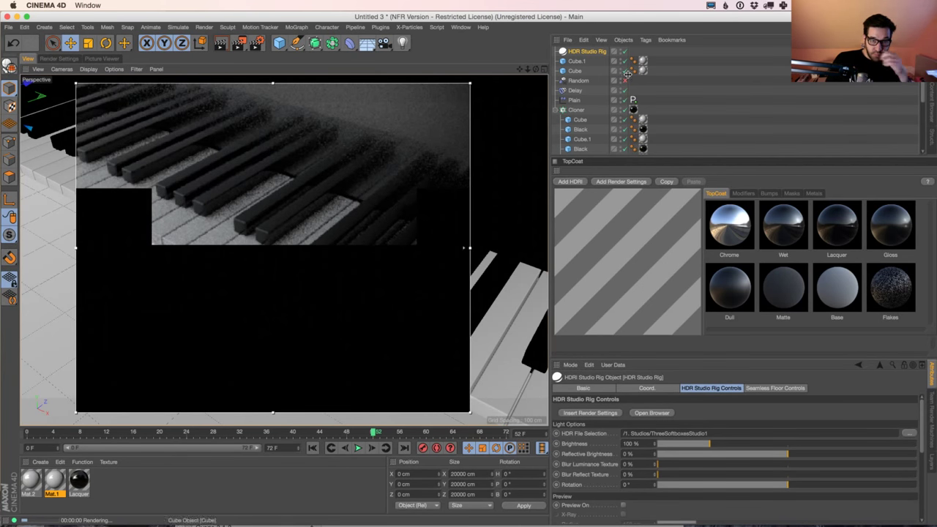
drag(75, 247, 25, 247)
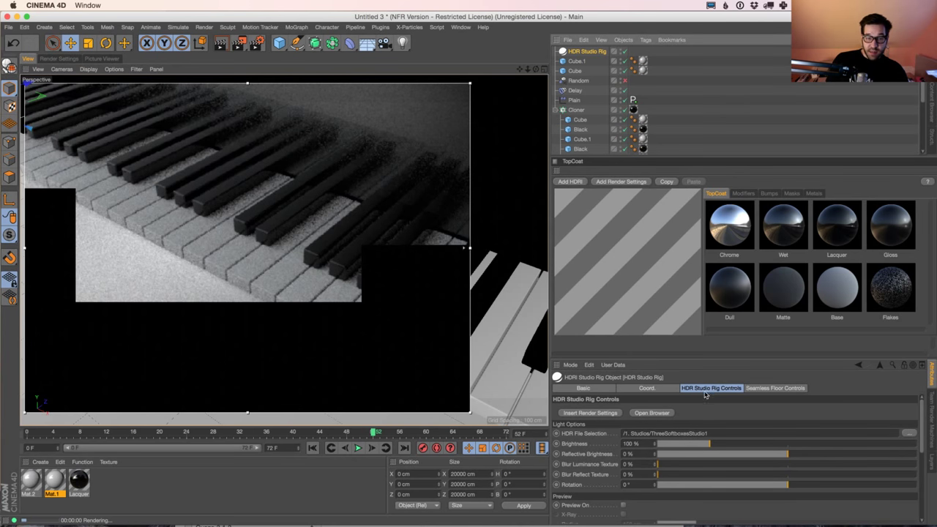
click(772, 389)
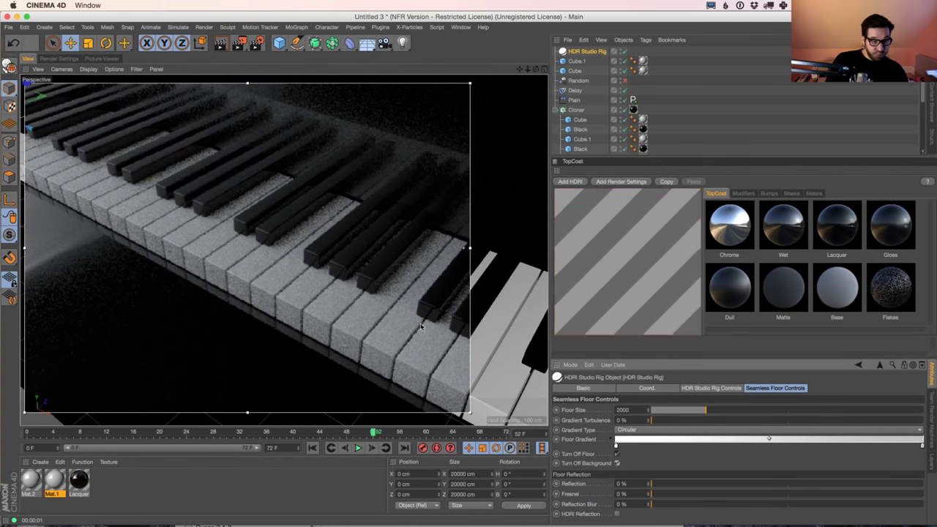
drag(471, 248, 519, 245)
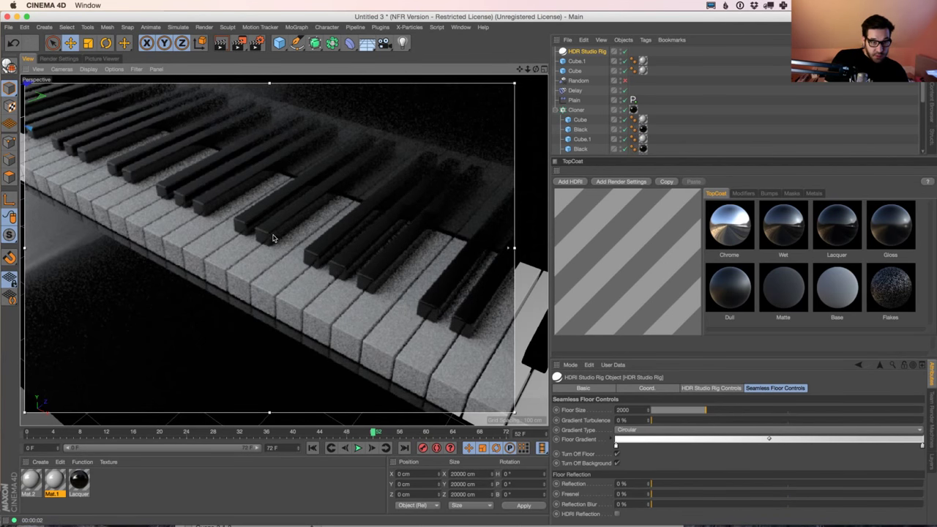
Step: Orbit the camera closer to the piano keys, then test-move Cube.1 and undo
mouse_move(272, 238)
alt+mouse_down()
mouse_move(265, 260)
mouse_move(249, 257)
mouse_move(262, 263)
alt+mouse_up()
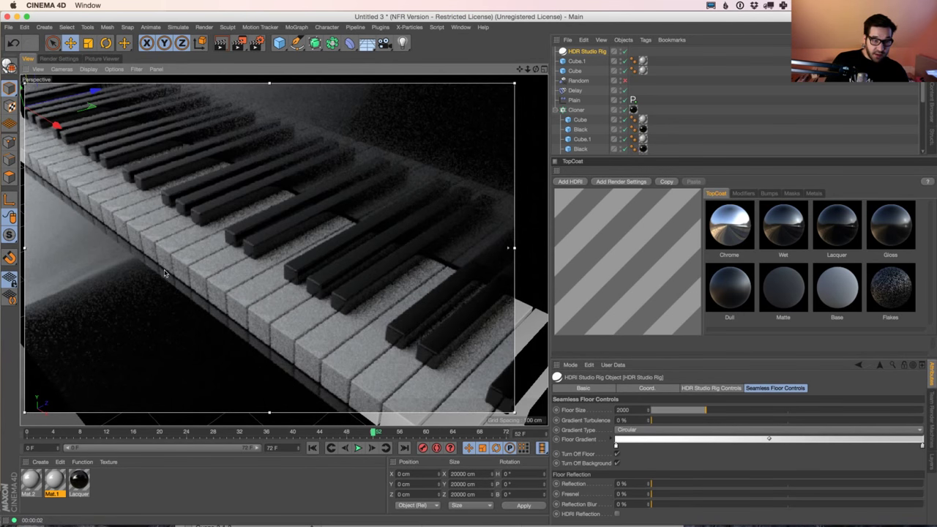
click(578, 62)
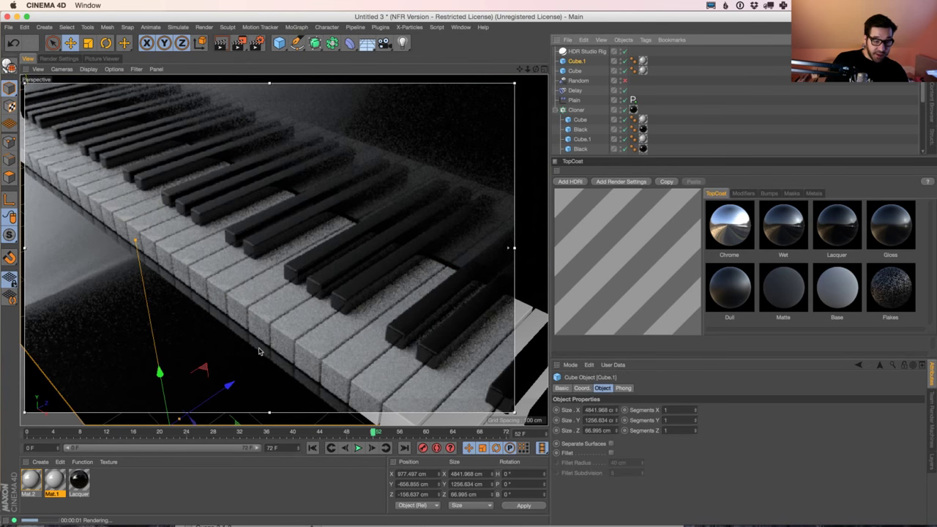
mouse_move(203, 380)
mouse_down()
mouse_move(375, 287)
mouse_move(250, 380)
mouse_move(208, 384)
mouse_up()
key(ctrl+z)
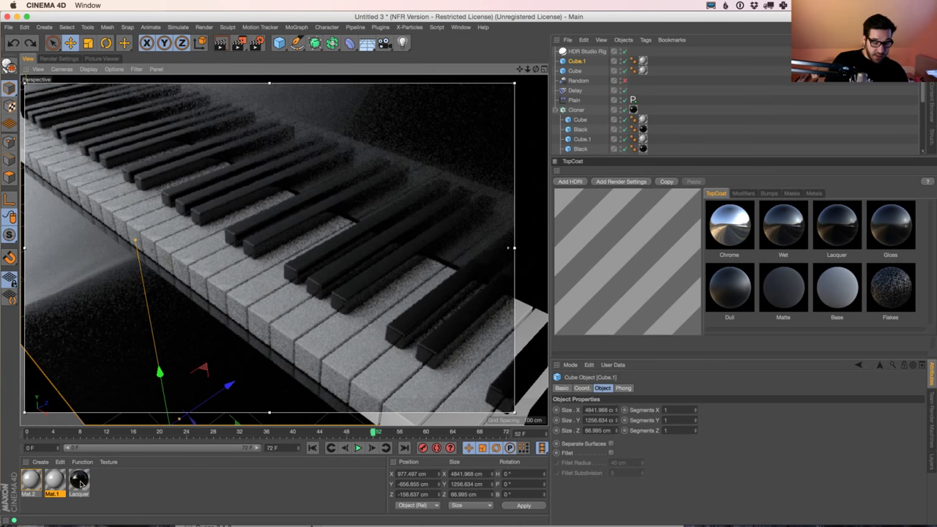
click(190, 482)
Step: Select all three materials and re-render every material thumbnail with Render All Materials
click(643, 61)
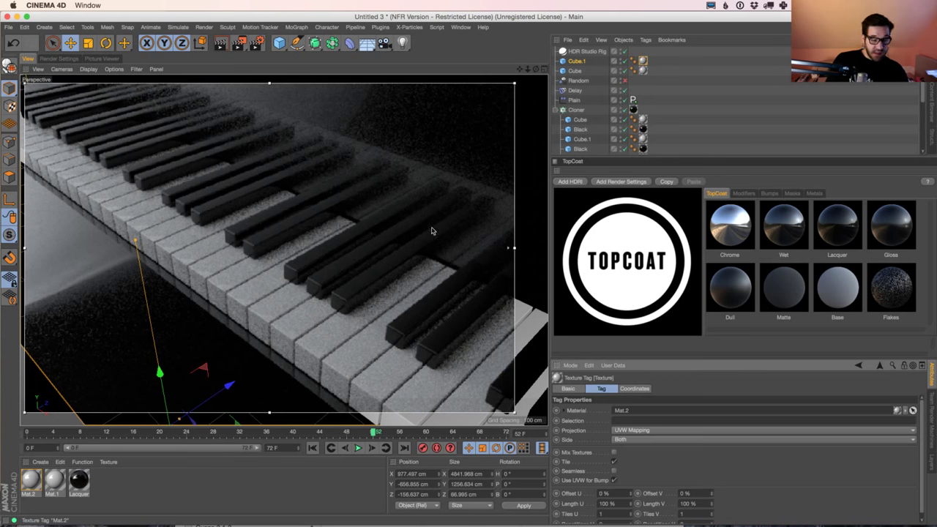
click(31, 481)
double_click(31, 481)
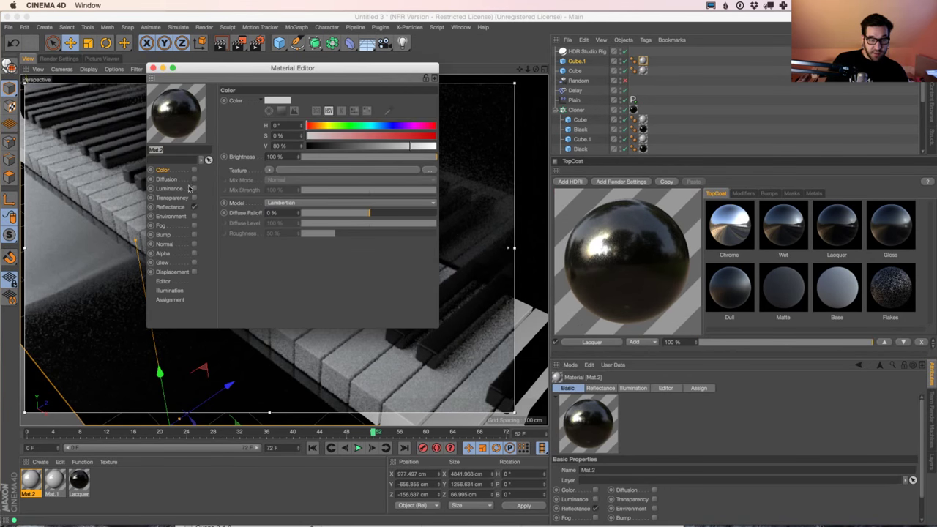
click(153, 68)
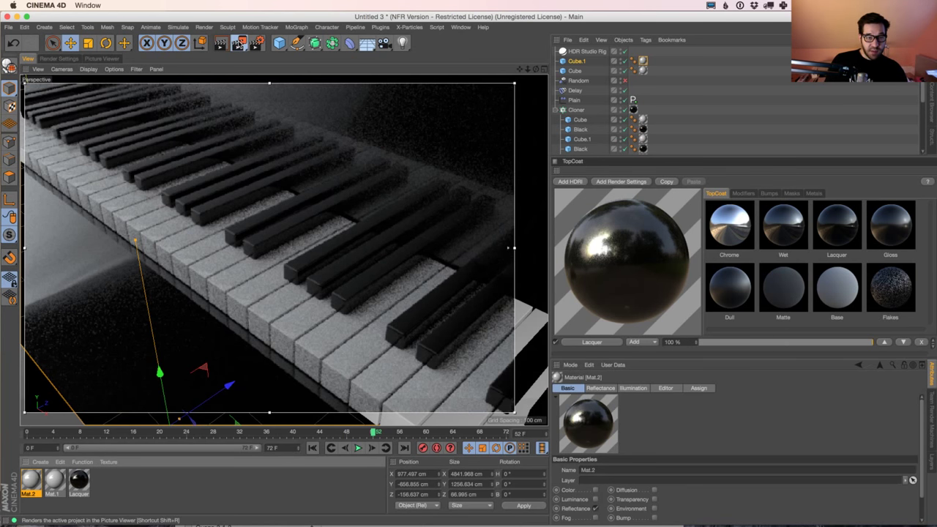
click(240, 43)
drag(120, 481, 24, 506)
click(83, 463)
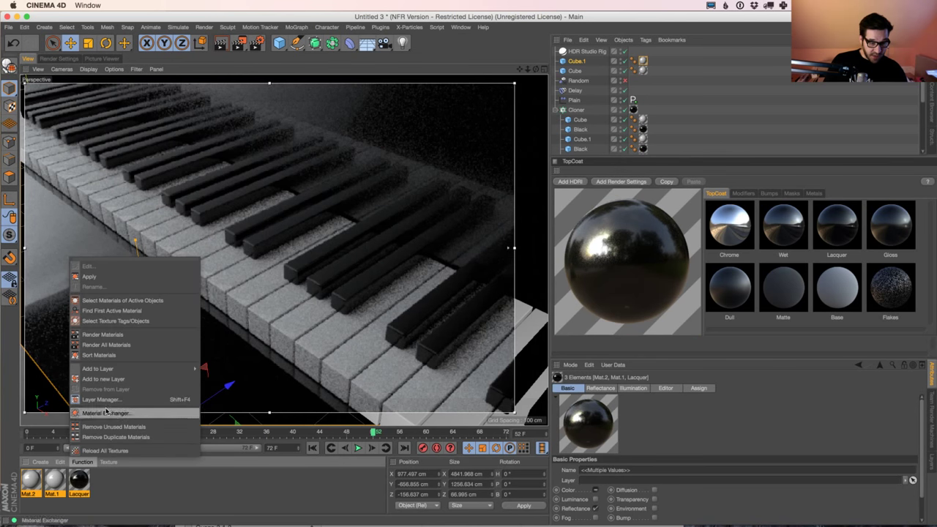
click(113, 346)
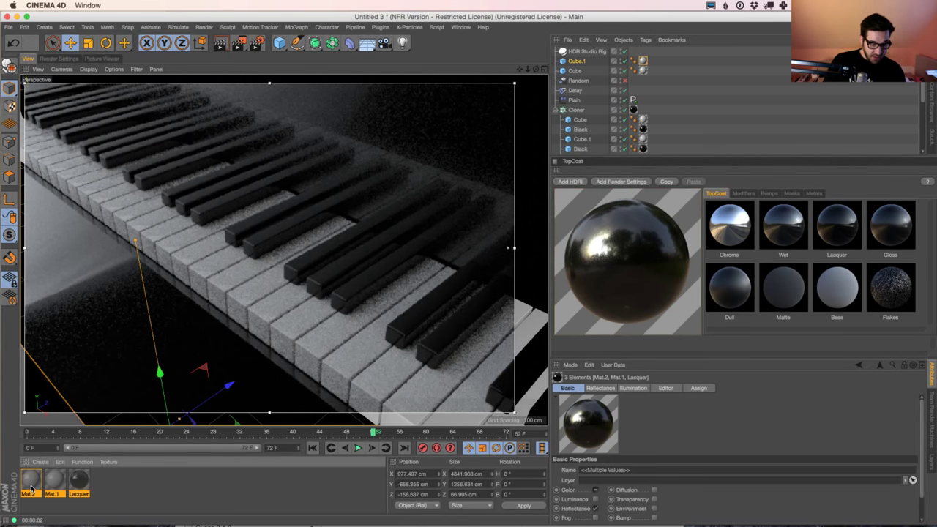
click(127, 493)
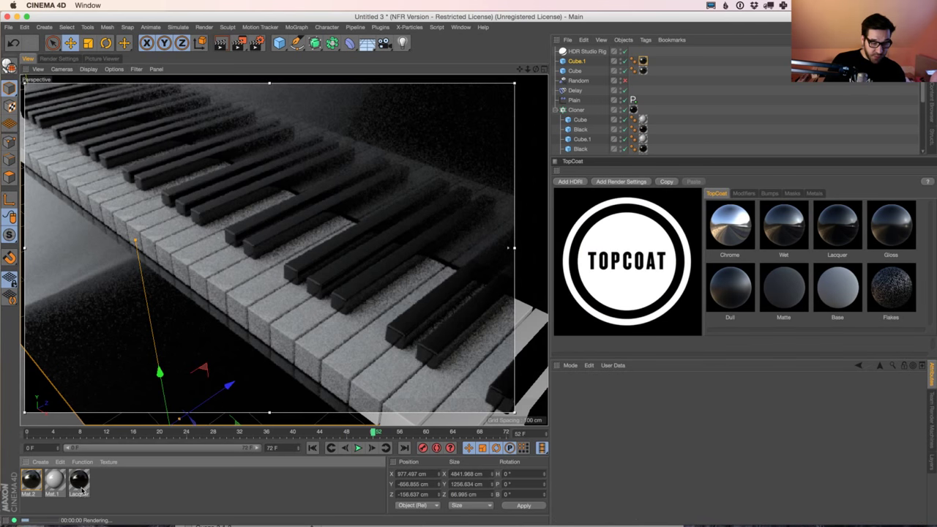
Step: Rename Mat.2 to Piano and reveal its Gloss layer beneath Lacquer
click(32, 480)
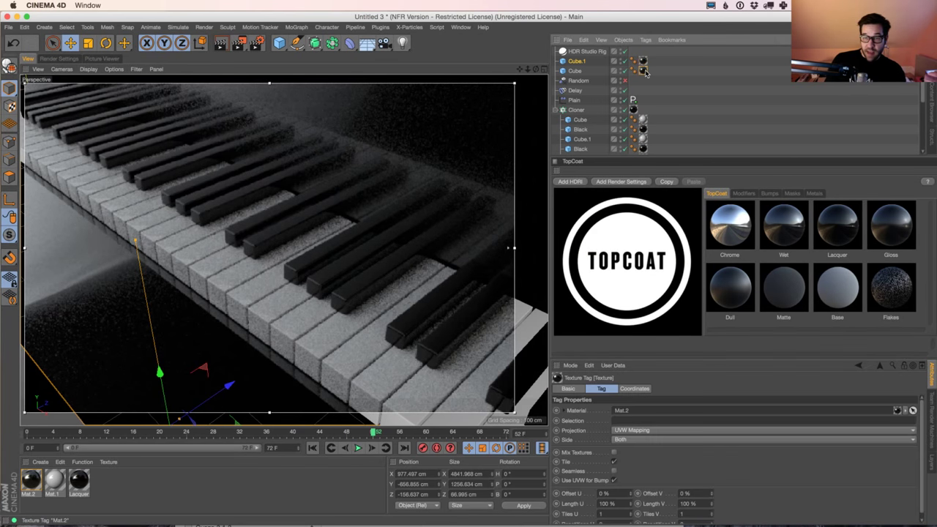
double_click(40, 482)
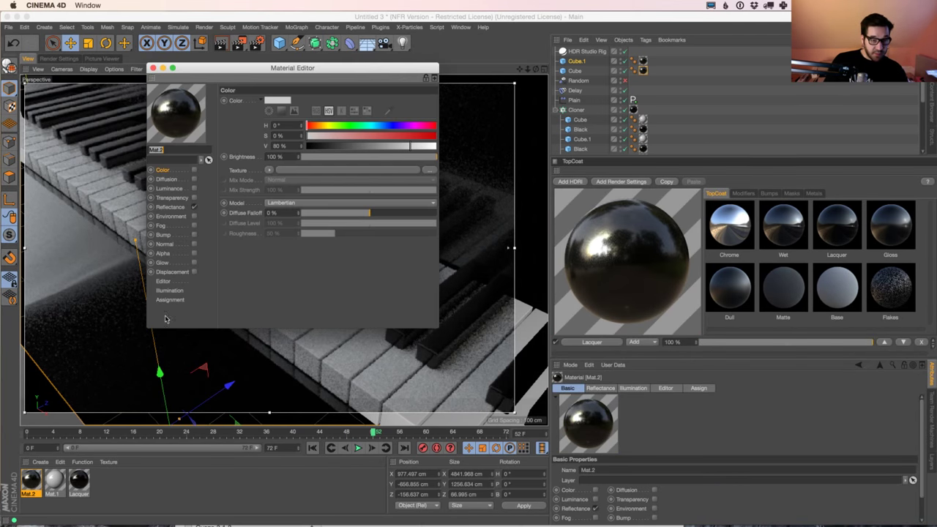
click(152, 68)
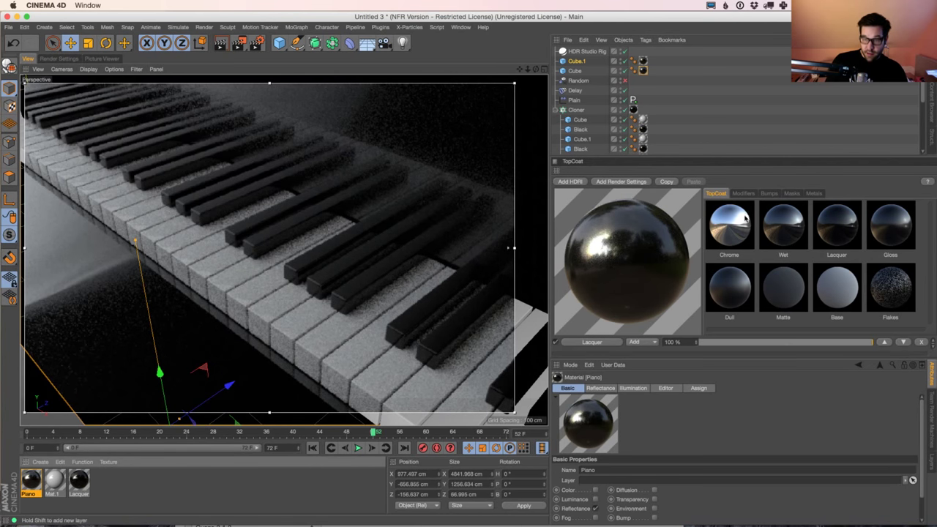
drag(605, 358, 606, 391)
Step: Enable the Gloss and Lacquer layers on the Piano material
click(560, 353)
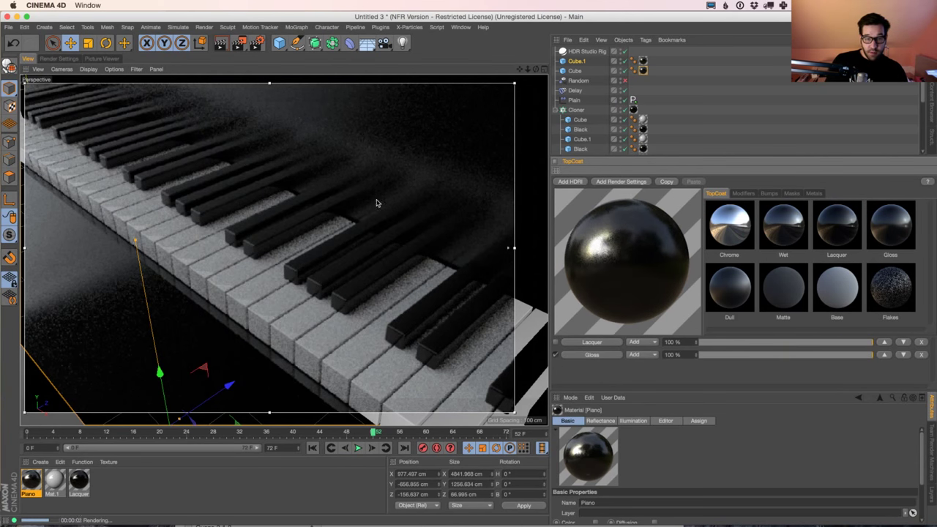
click(744, 193)
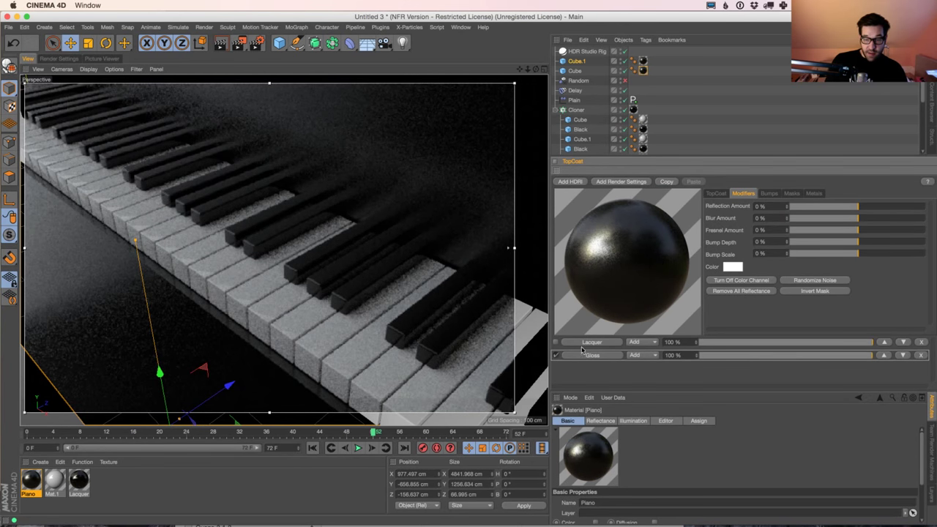
click(556, 342)
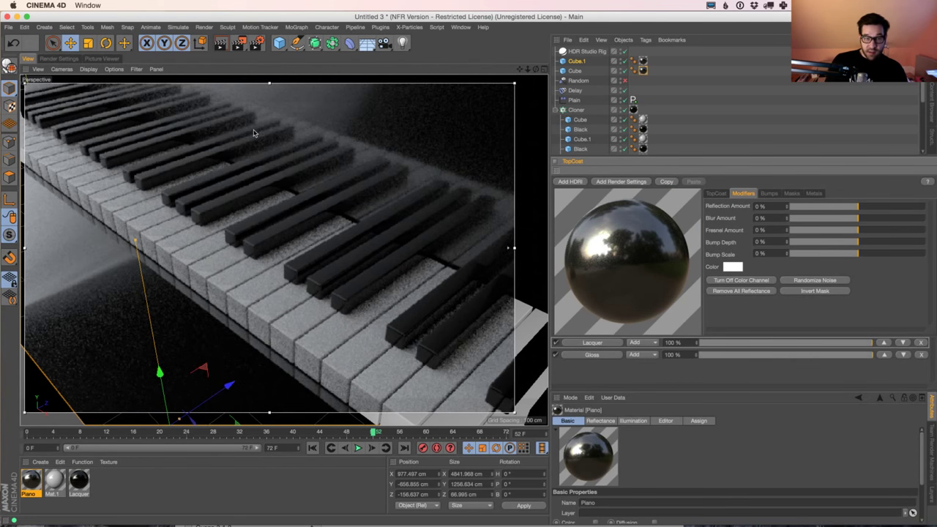
Step: Apply the SubtleNoise bump preset to the Piano material and reset Bump Depth to 0%
click(769, 193)
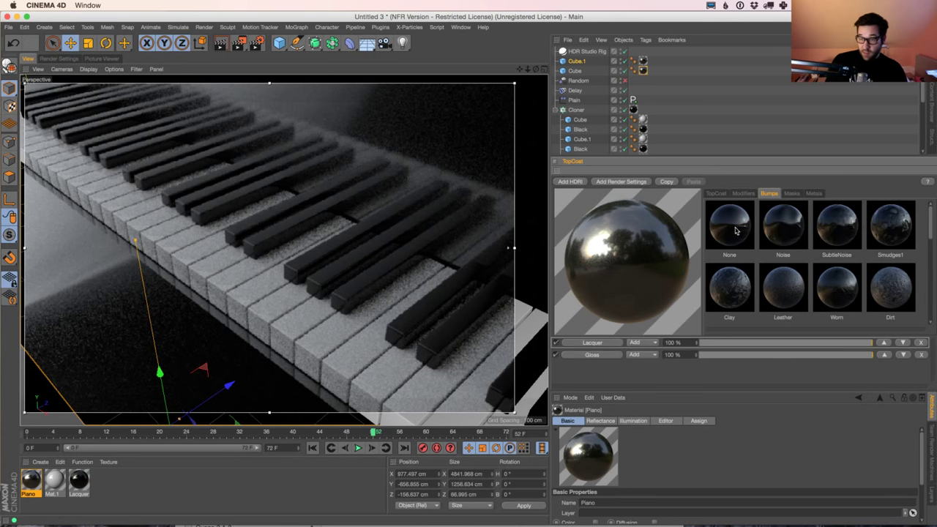
click(789, 232)
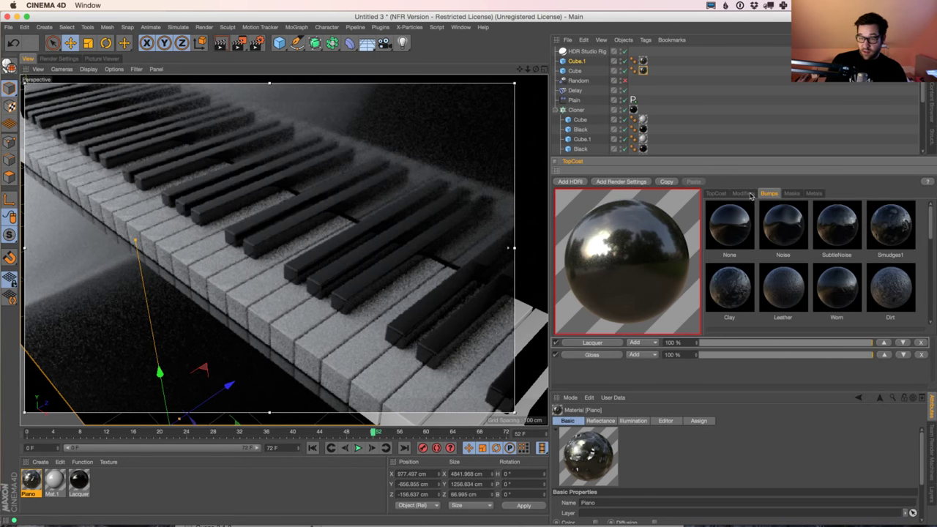
click(744, 193)
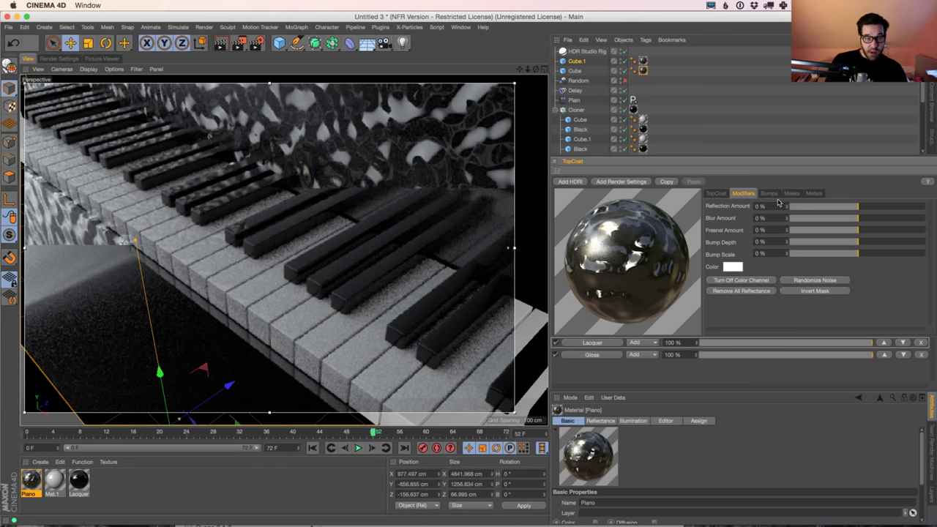
click(770, 194)
click(848, 238)
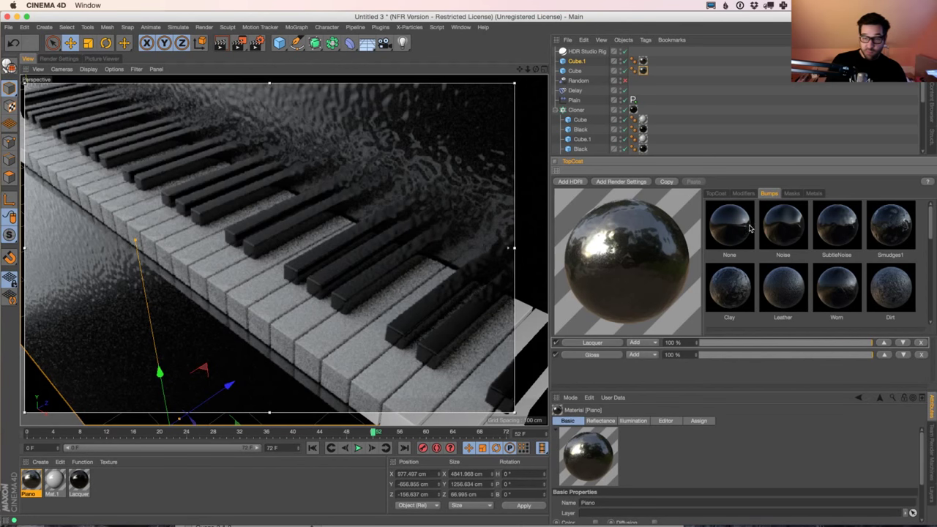
click(744, 194)
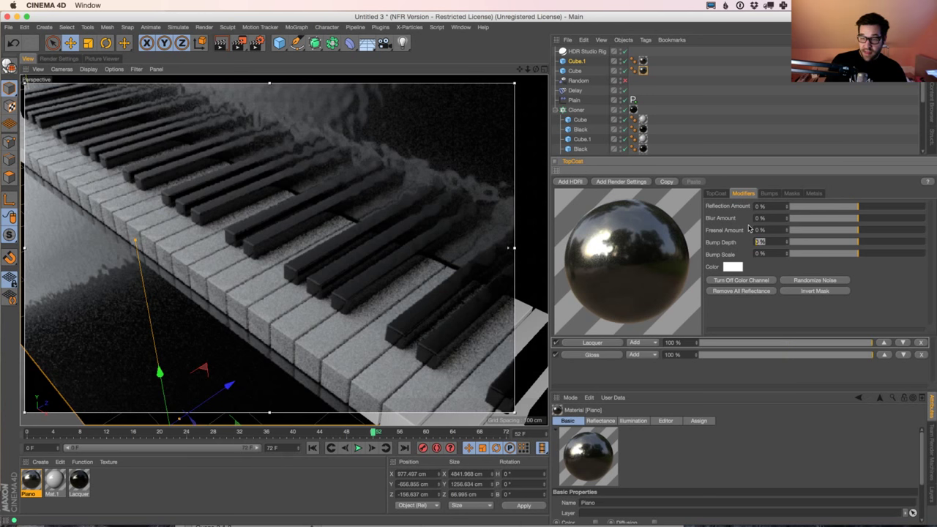
click(857, 244)
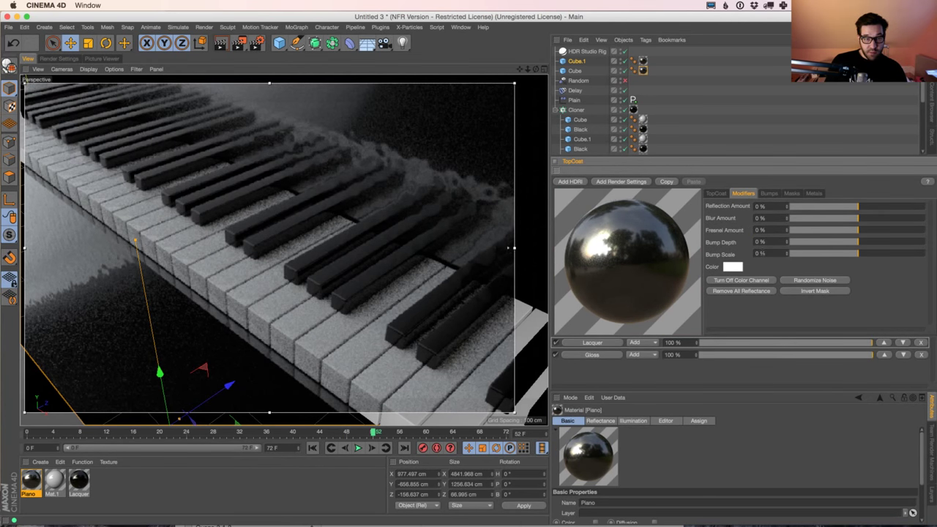
Step: Confirm the 0% Bump Depth and shrink the interactive render region to the right-side keys
double_click(761, 242)
key(Return)
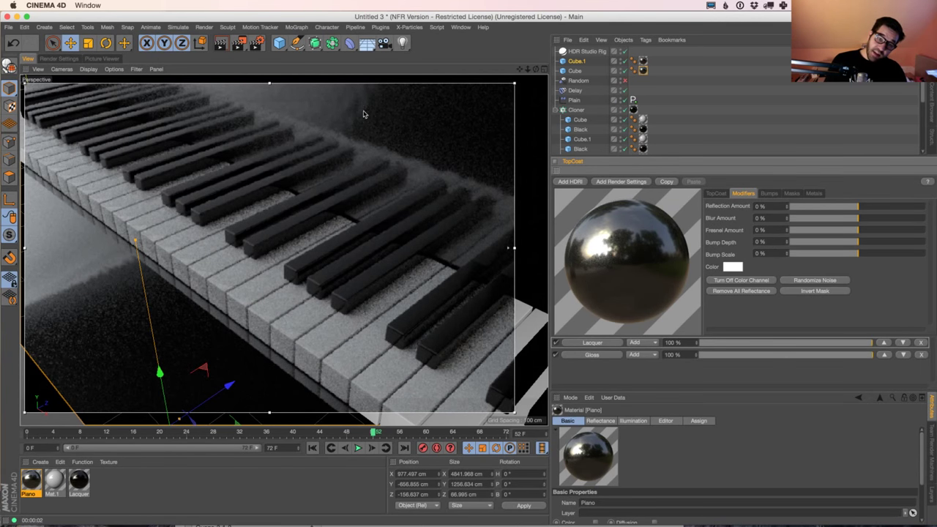
click(509, 249)
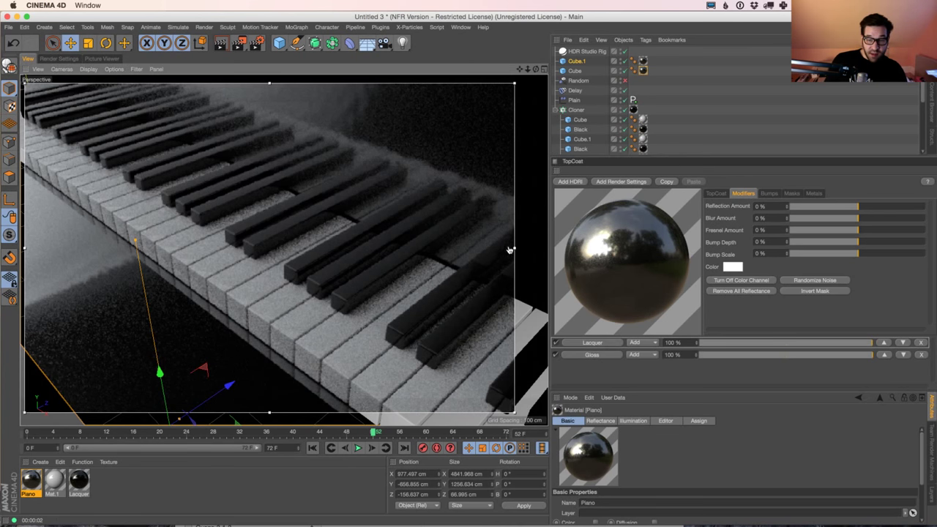
drag(24, 83, 232, 88)
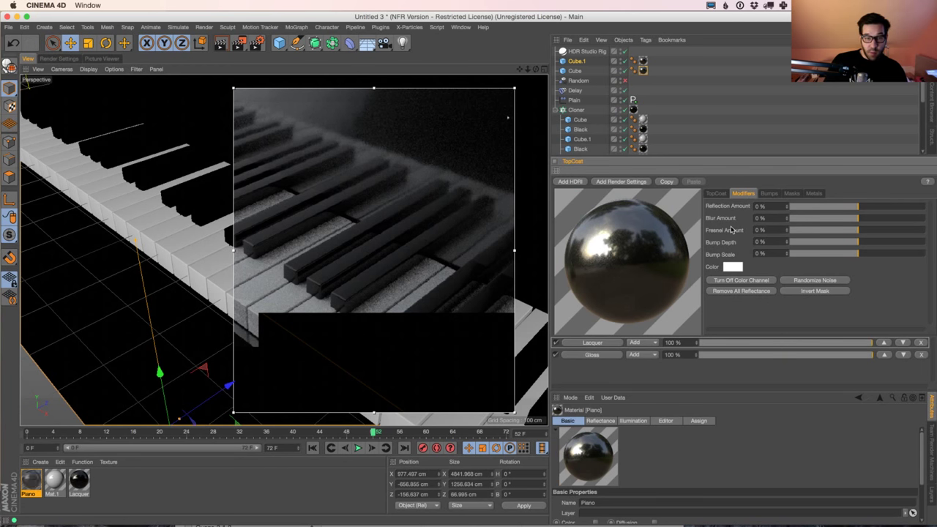
Step: Enlarge the render region, set Piano's Lacquer to 61% and Gloss to 50%, then select Lacquer material
key(Return)
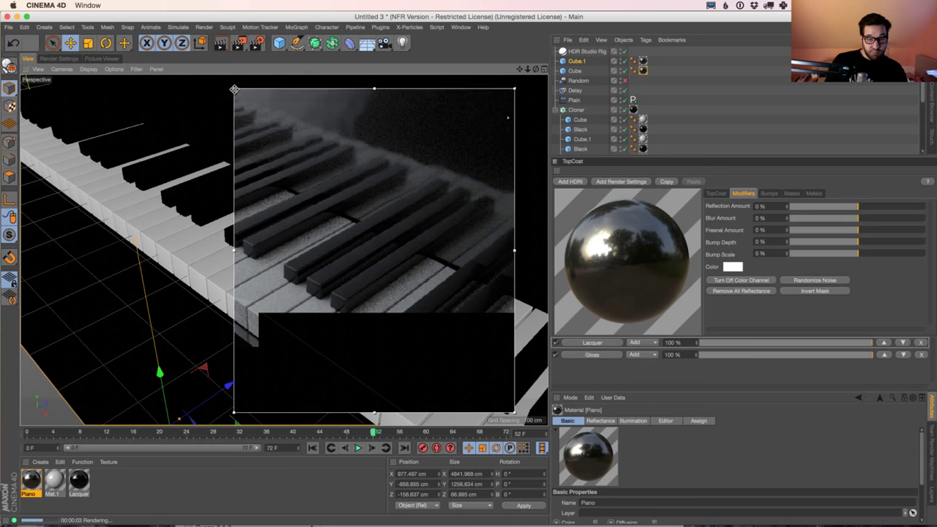
drag(234, 89, 45, 75)
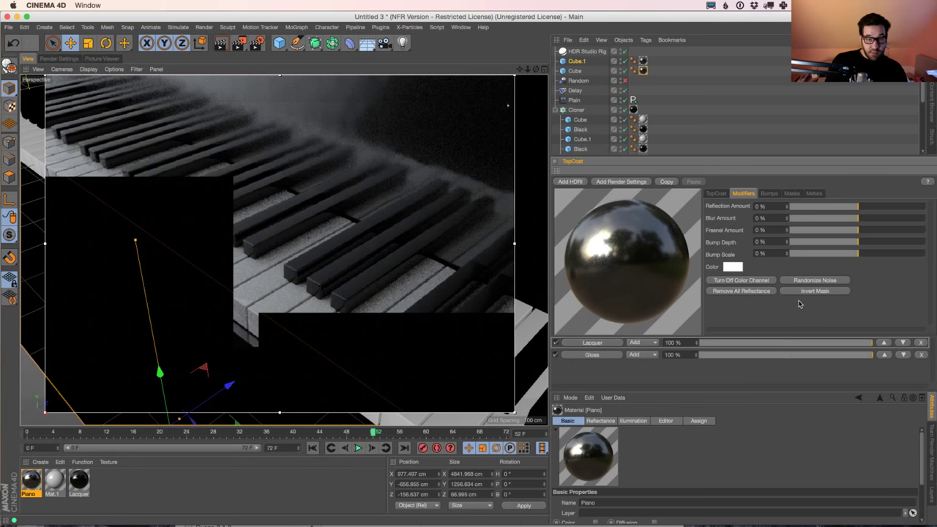
click(786, 355)
click(805, 342)
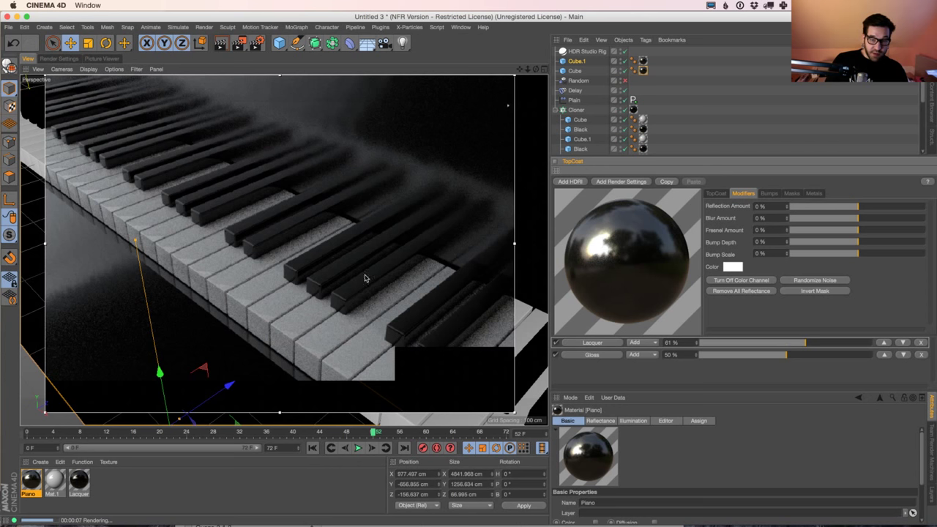
click(78, 481)
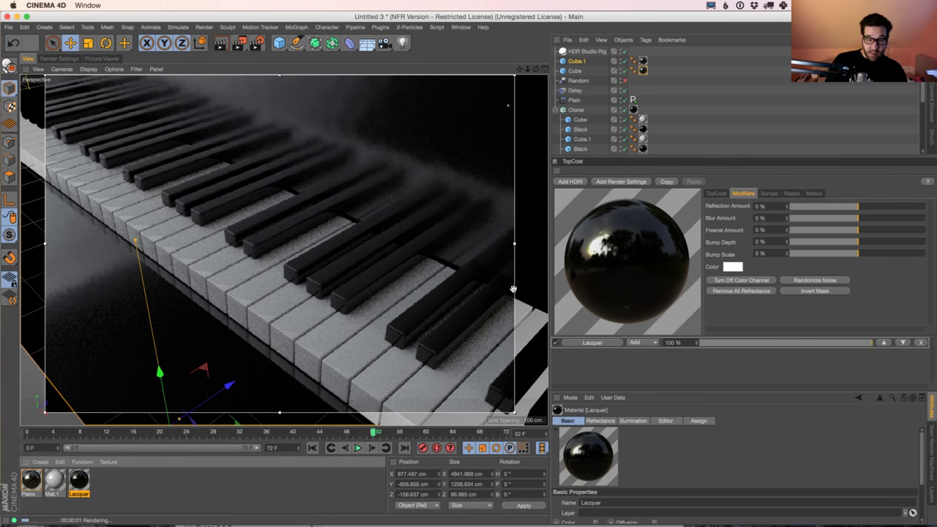
Step: Add a Dull top-coat layer below the Lacquer layer and set its strength to 13%
click(716, 194)
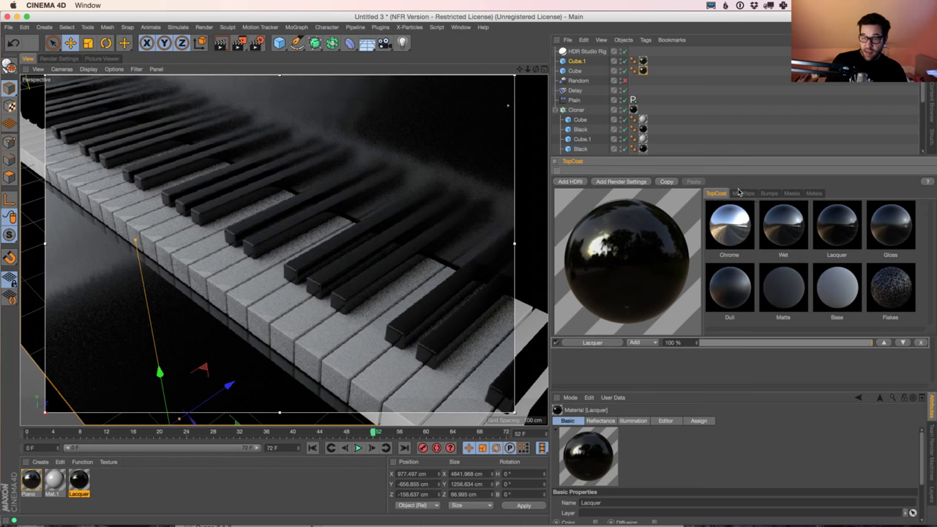
click(727, 299)
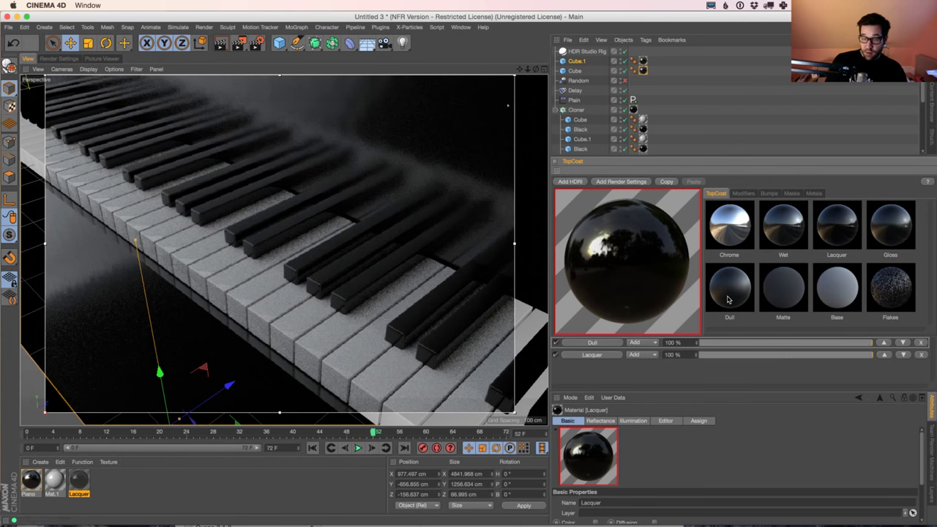
click(904, 343)
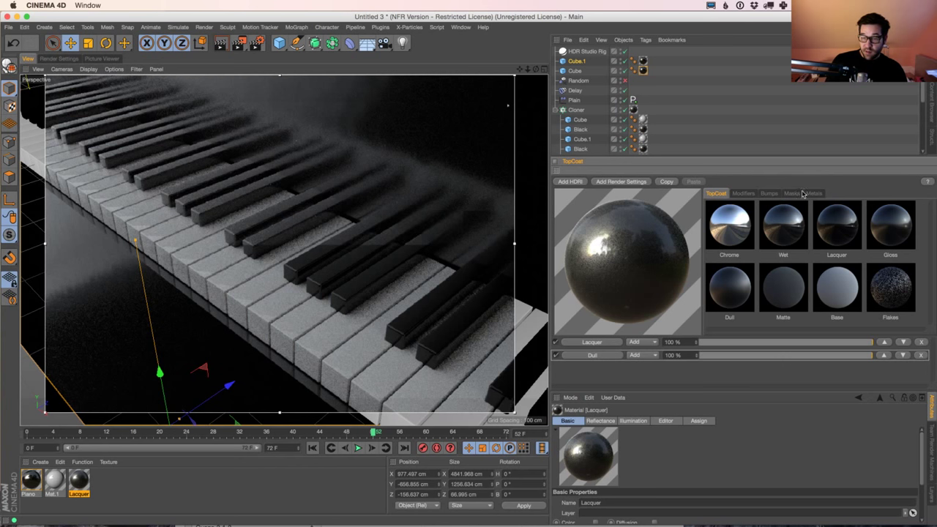
click(767, 355)
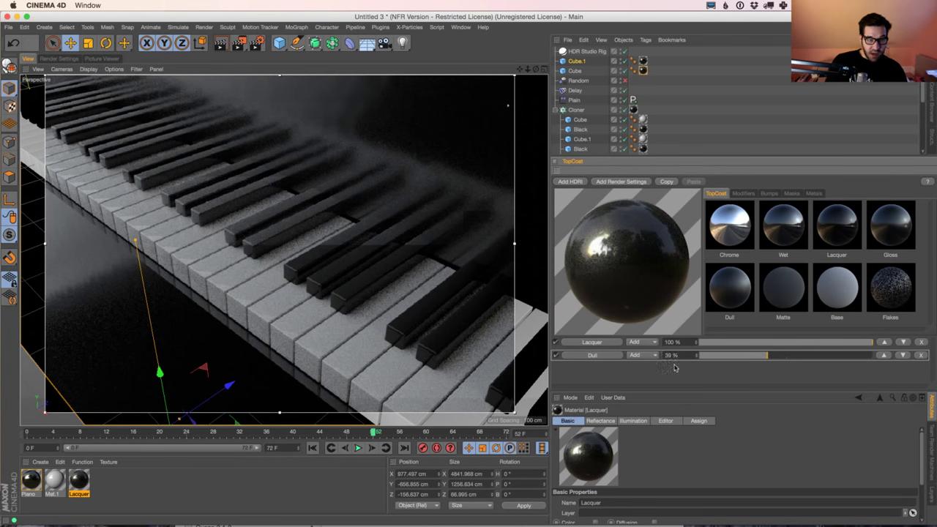
click(721, 356)
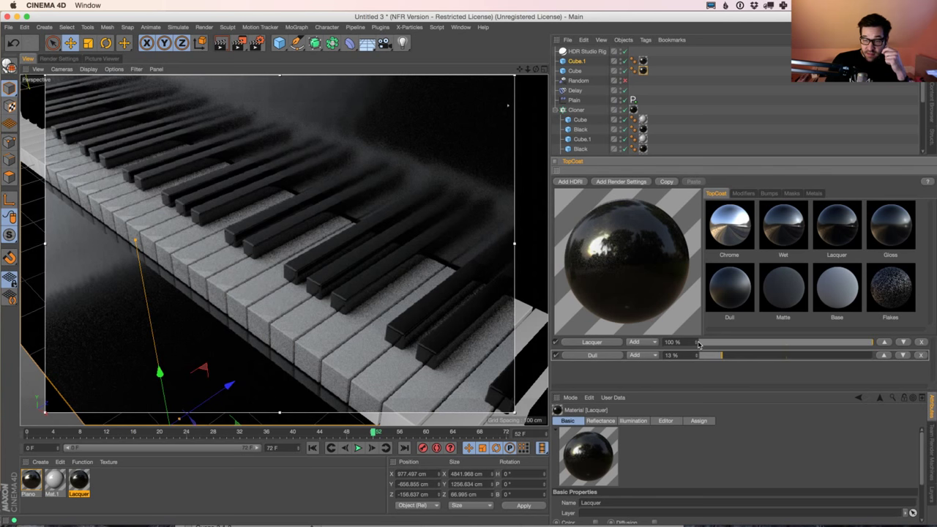
click(770, 195)
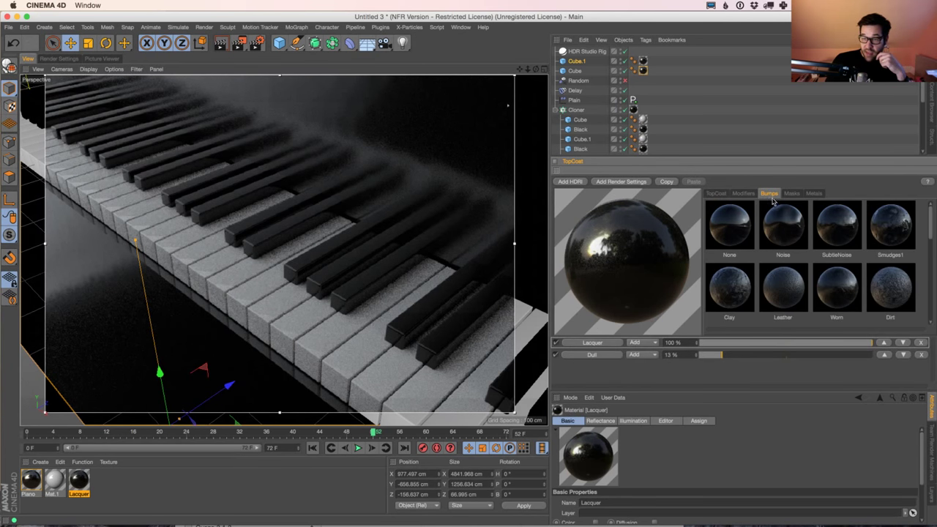
click(743, 193)
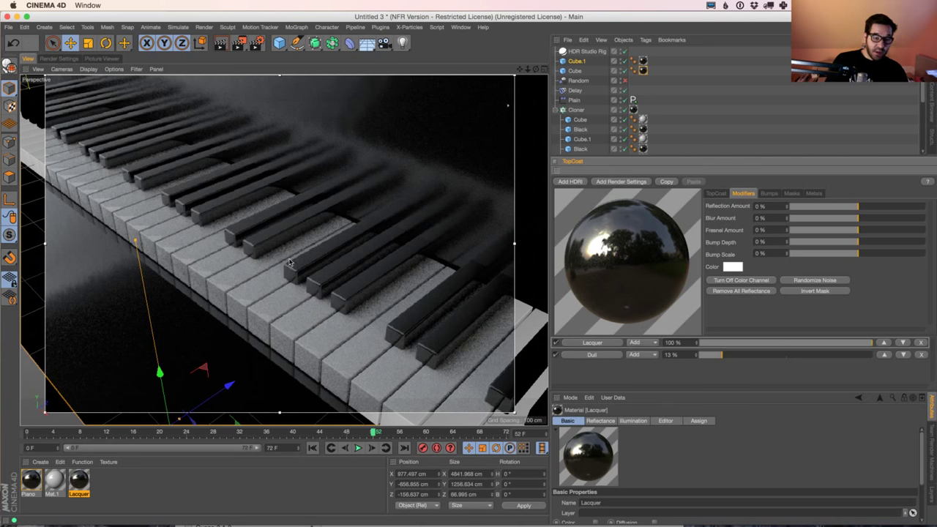
Step: Orbit and dolly in close to the piano keys at a lower angle, then restart the interactive render
scroll(333, 271, down, 10)
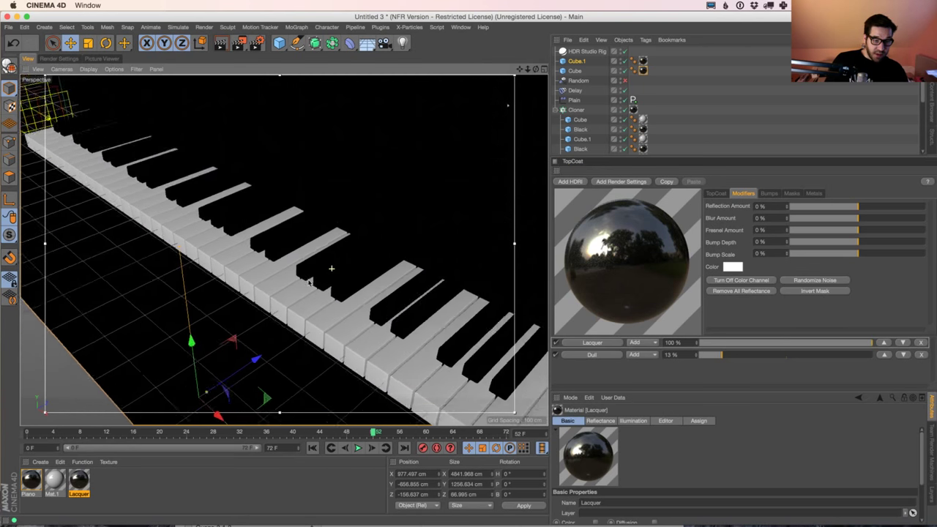
alt+drag(325, 251, 287, 264)
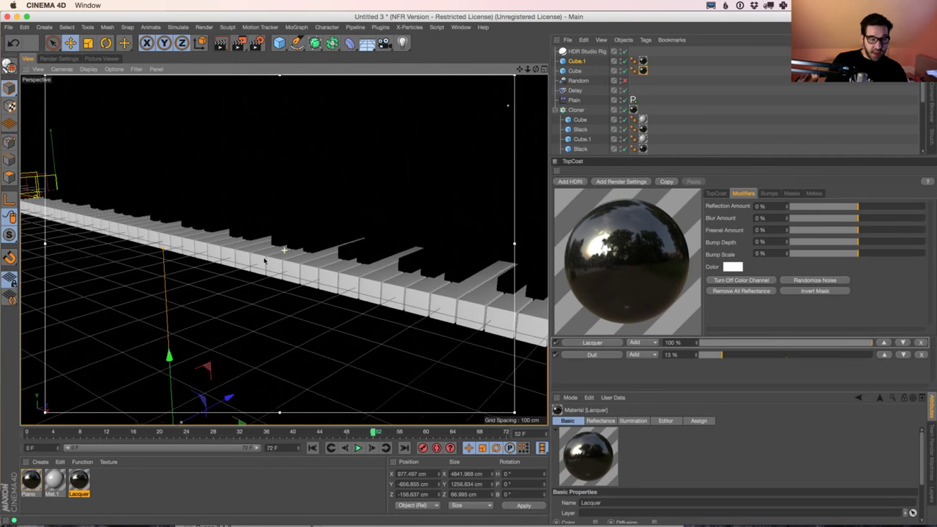
scroll(276, 259, up, 5)
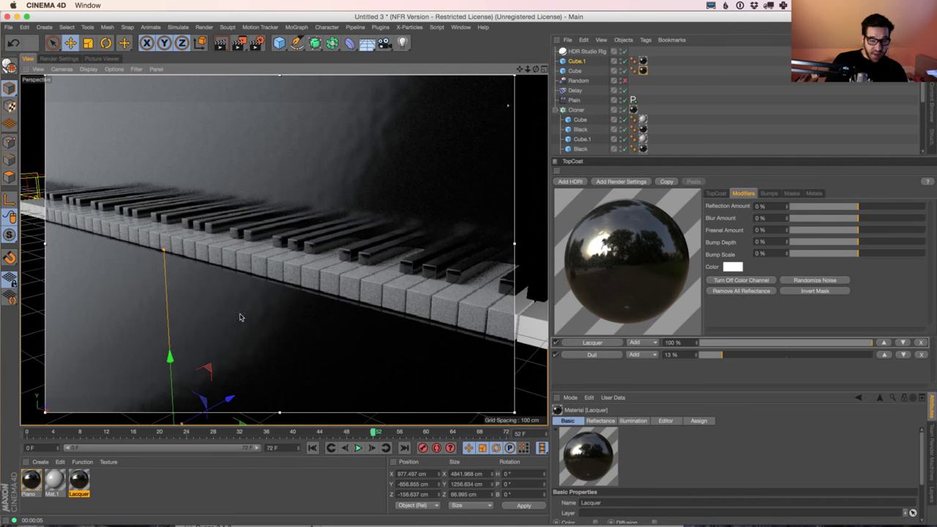
alt+drag(288, 238, 337, 284)
key(ctrl+r)
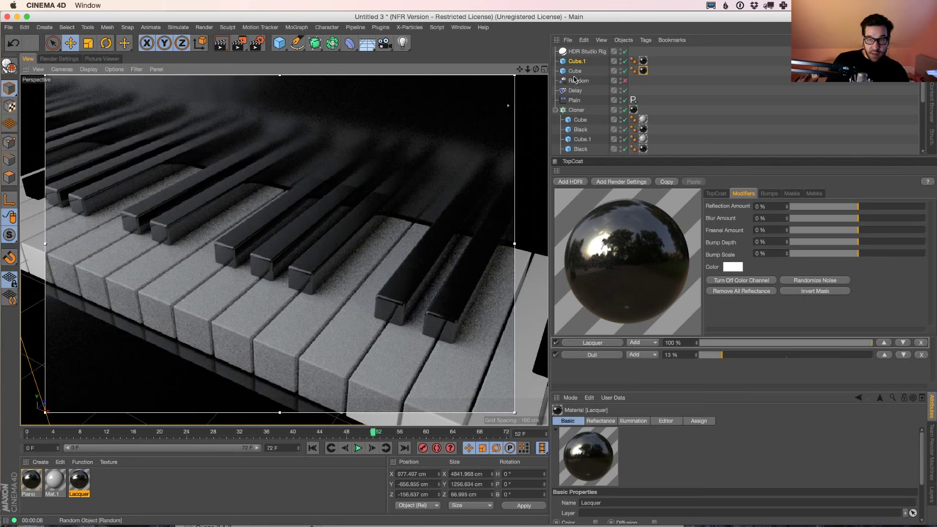
Step: Open the HDR Studio Rig's HDRI browser and try Pro Studios HDRIs vol2 006, 031 and 039
click(587, 51)
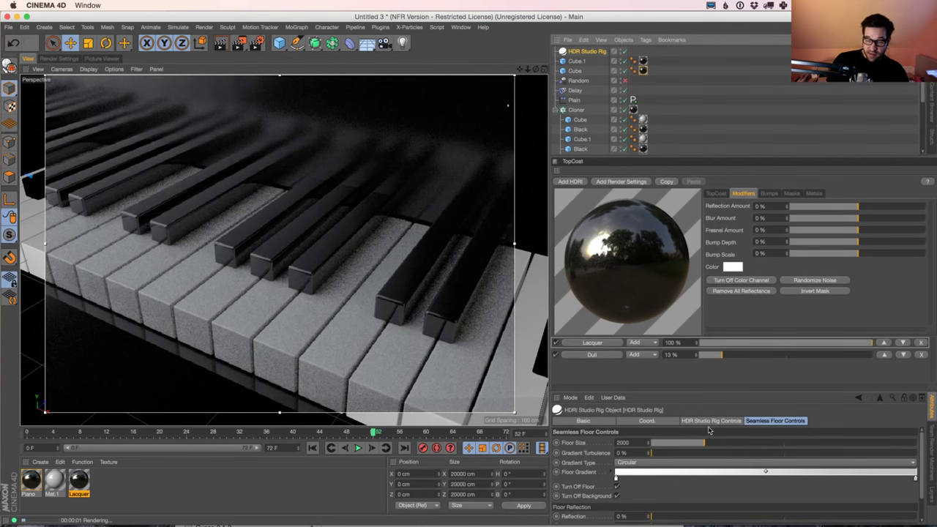
click(710, 421)
click(652, 446)
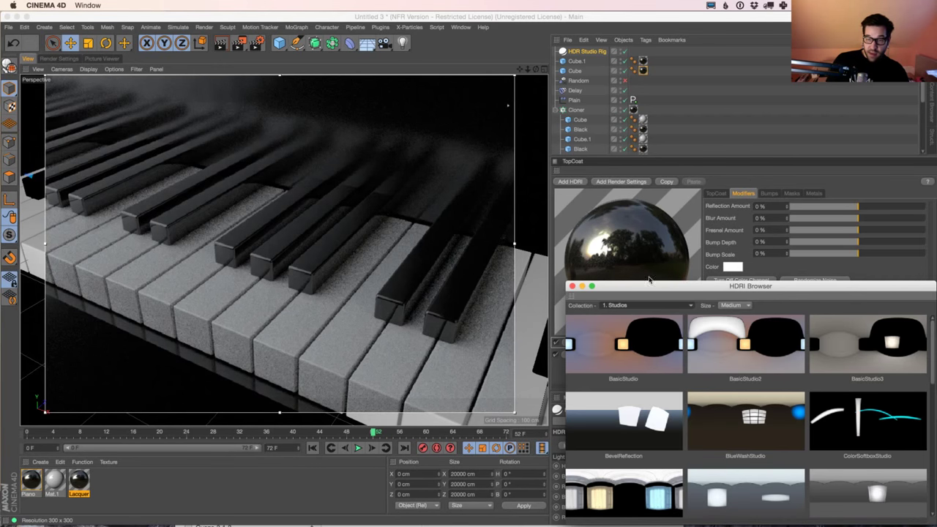
drag(652, 279, 592, 68)
click(549, 84)
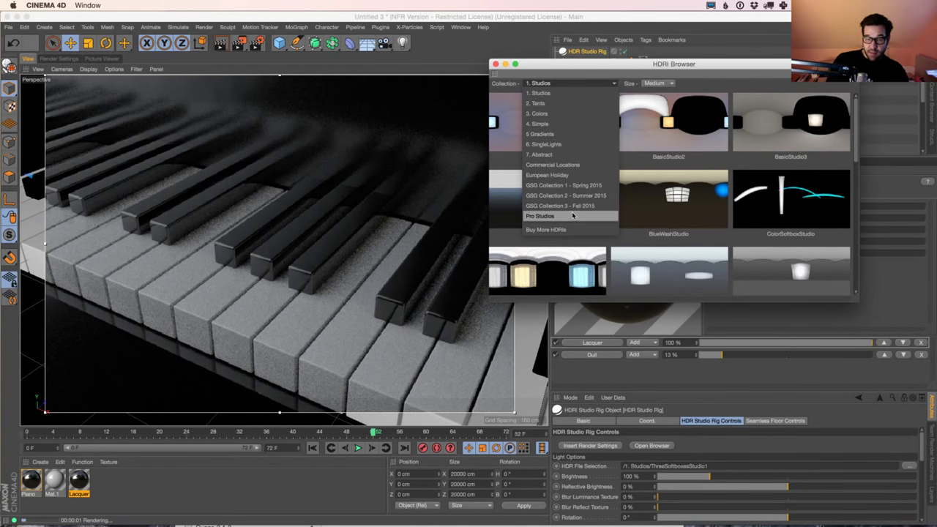
click(574, 216)
click(777, 212)
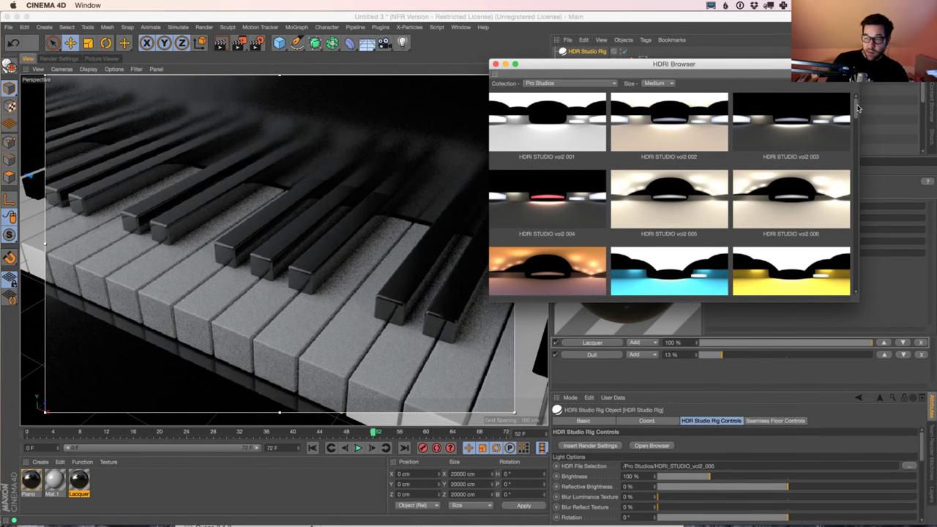
drag(858, 109, 860, 186)
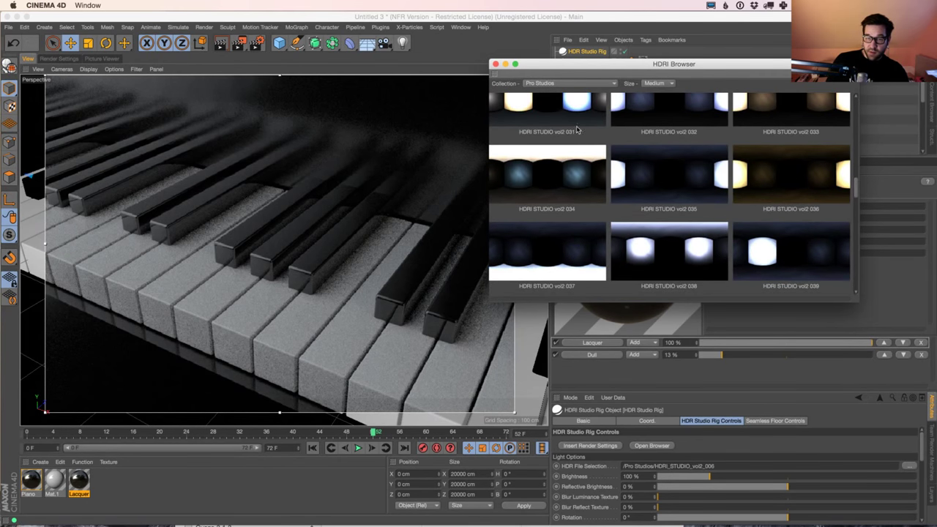
drag(585, 64, 593, 55)
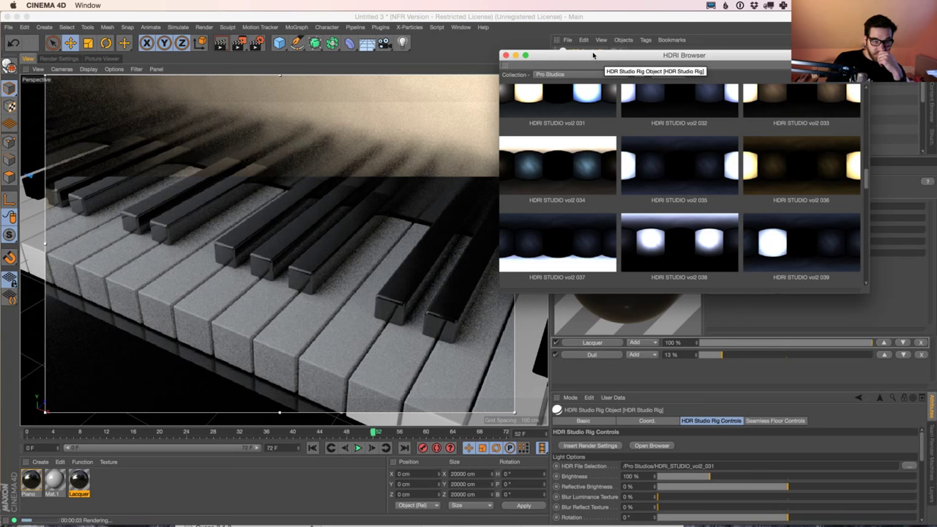
drag(593, 52, 690, 65)
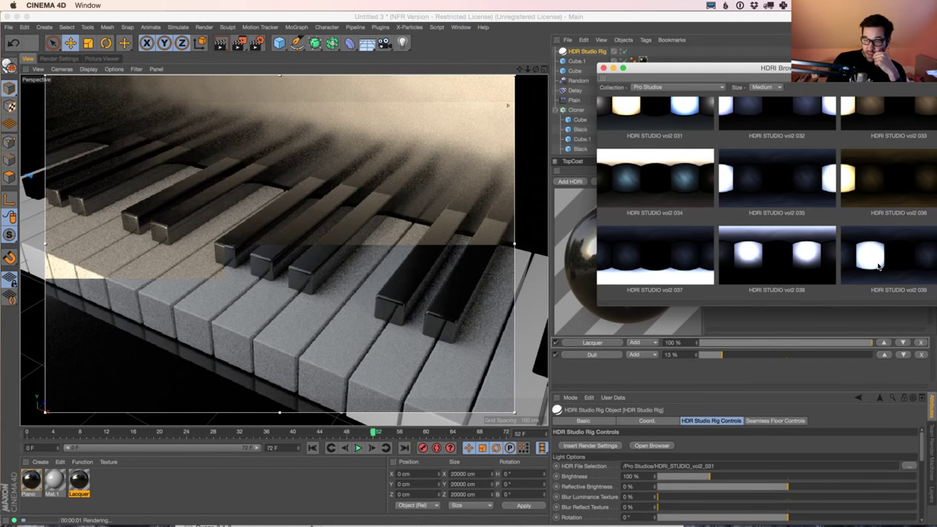
drag(879, 67, 854, 52)
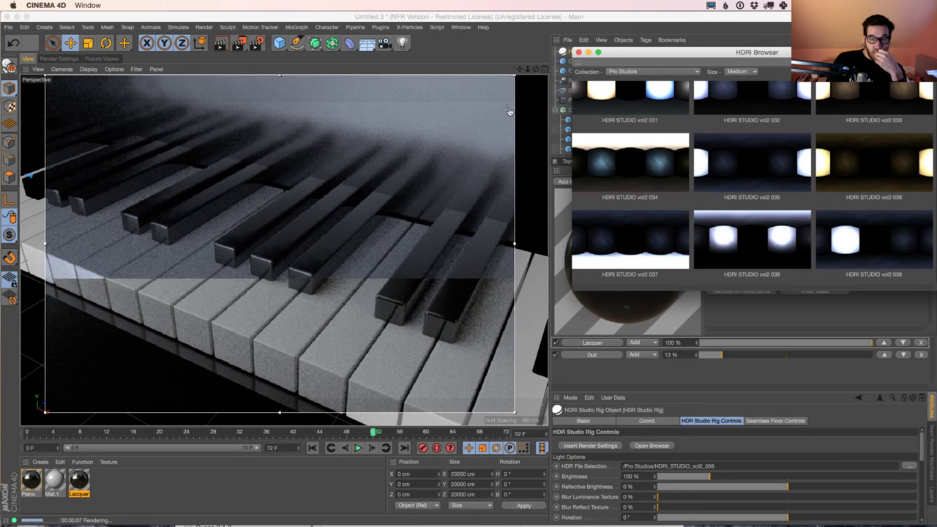
Step: Light the scene with the CreativeOffice HDRI from the Commercial Locations collection
click(554, 107)
click(675, 73)
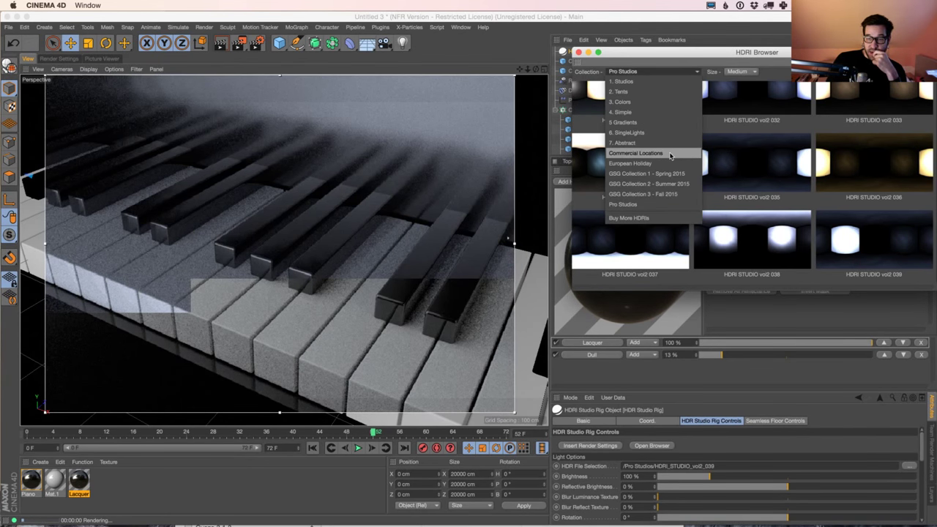
click(670, 155)
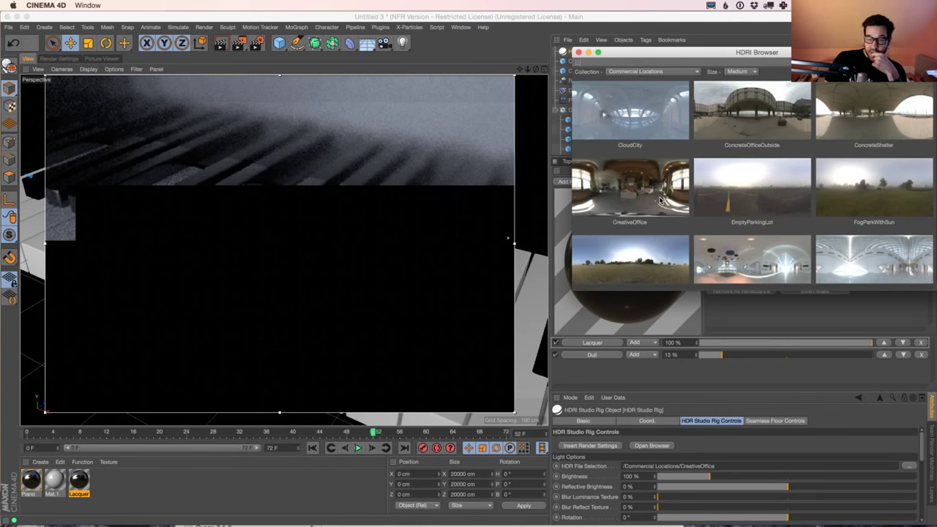
click(661, 199)
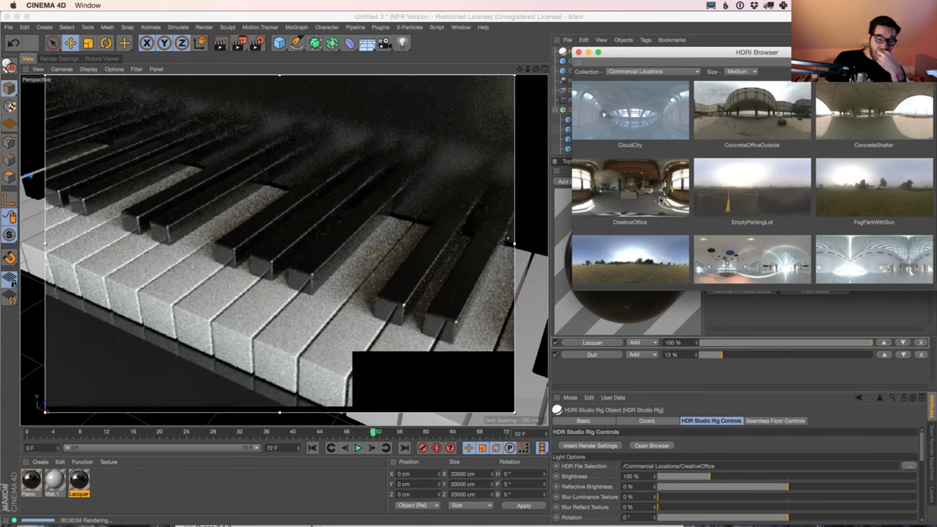
Step: Close the HDRI browser and rotate the HDR lighting to -112°
click(579, 52)
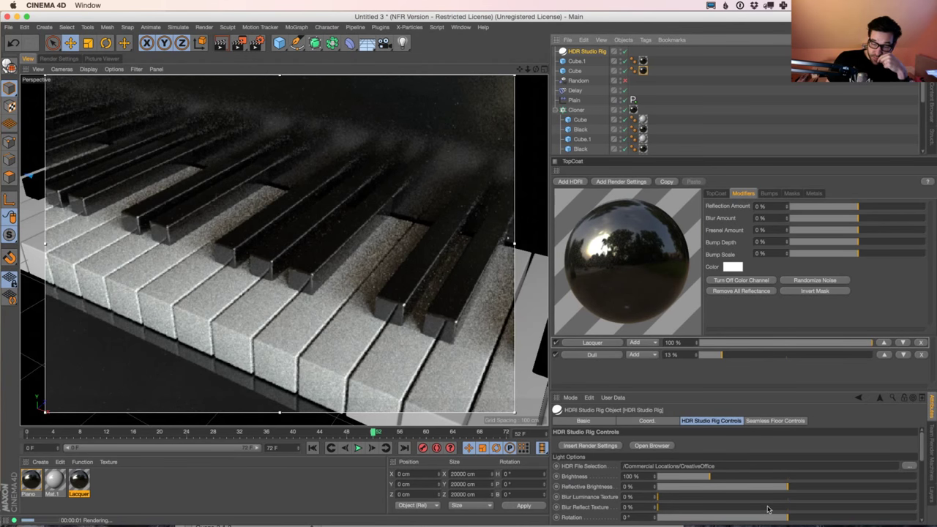
drag(781, 517, 738, 517)
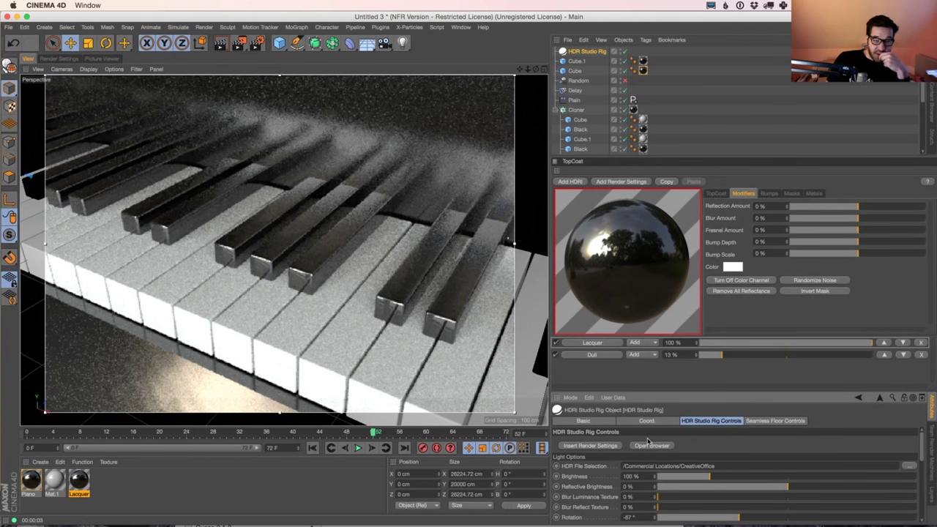
drag(738, 517, 707, 517)
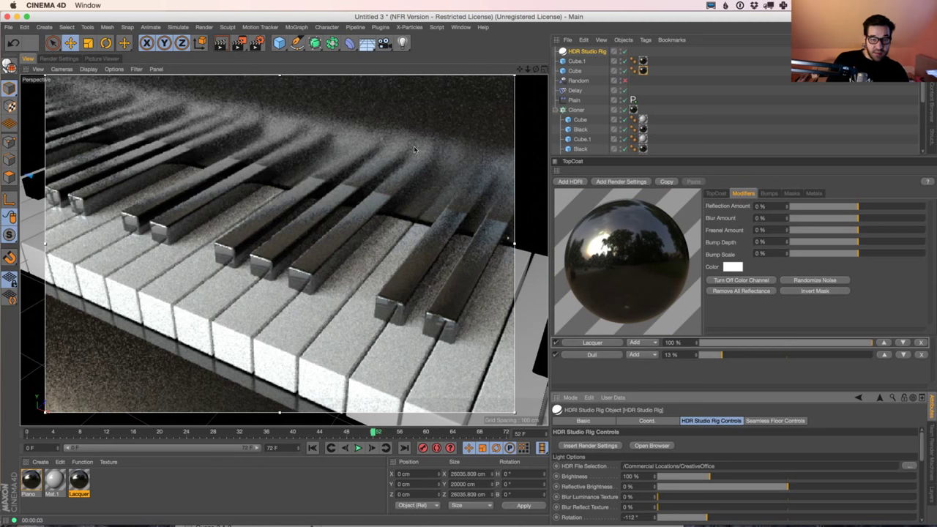
Step: Add a new Camera from the camera flyout and look through it in the viewport
click(562, 110)
drag(384, 42, 419, 56)
click(625, 51)
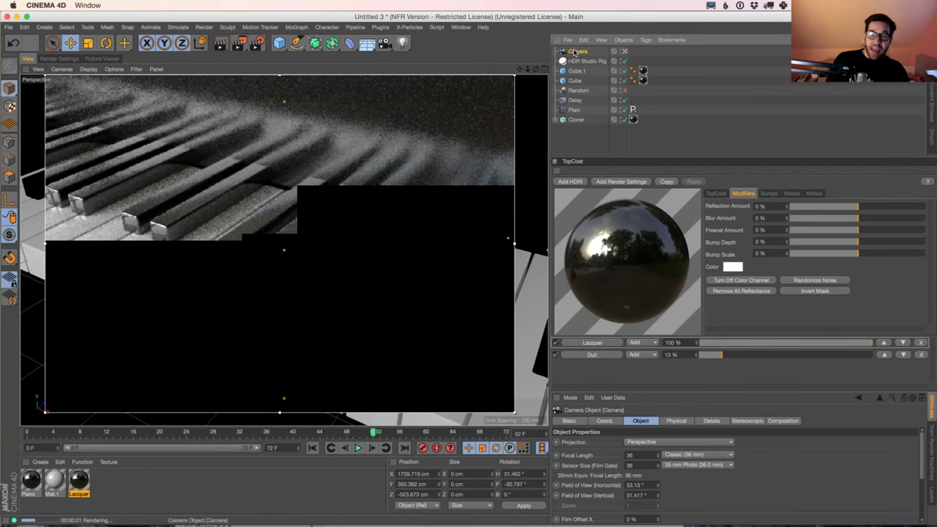
Step: Set the new camera's focal length to 100 mm
double_click(632, 454)
text(100)
key(Return)
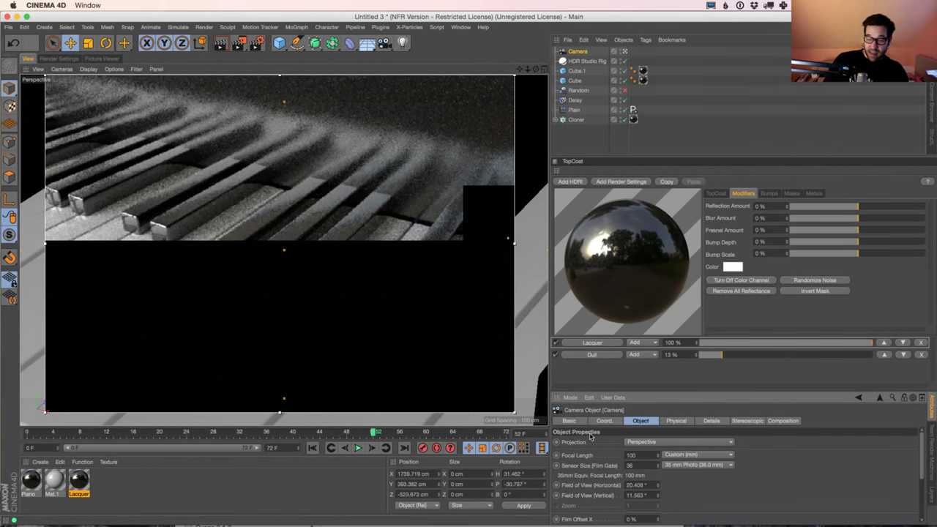
Step: Orbit and pan the camera to frame the keys at an angle, then start the interactive render
scroll(278, 265, down, 5)
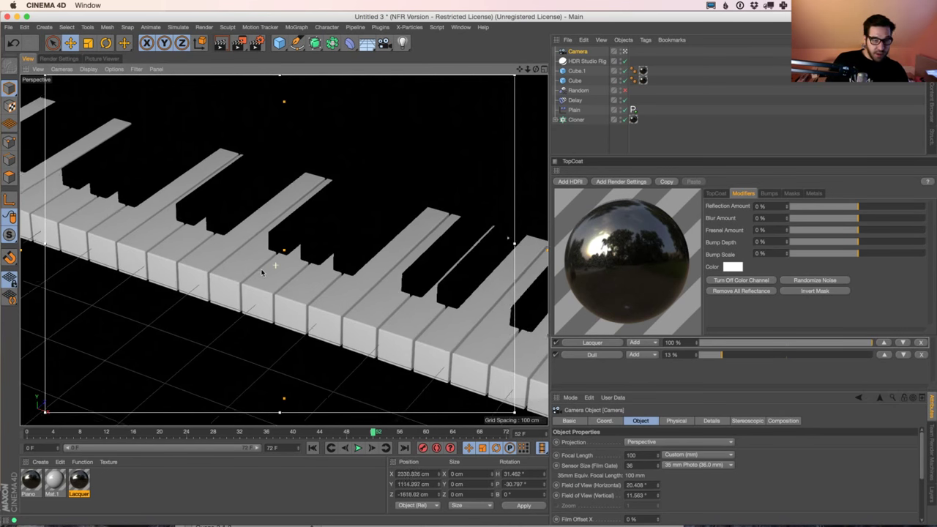
alt+drag(280, 260, 262, 272)
alt+middle_drag(262, 273, 241, 262)
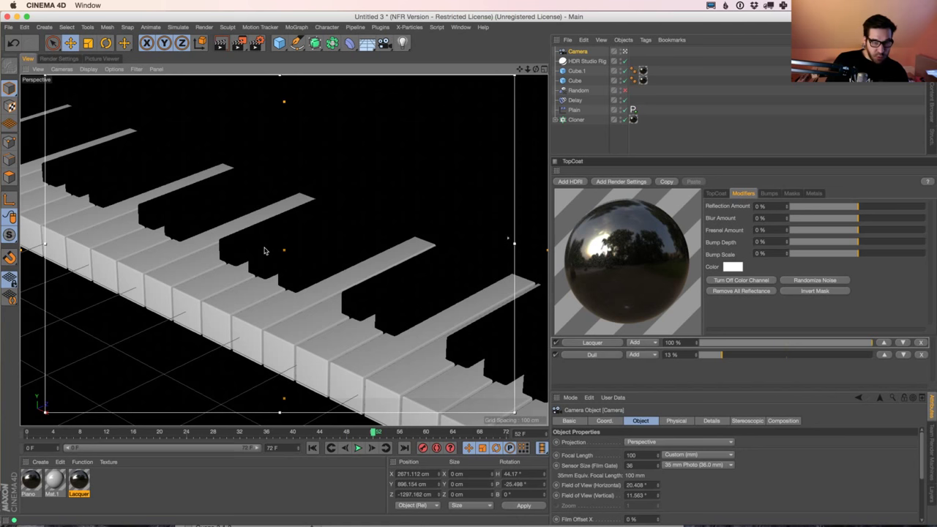
key(super+r)
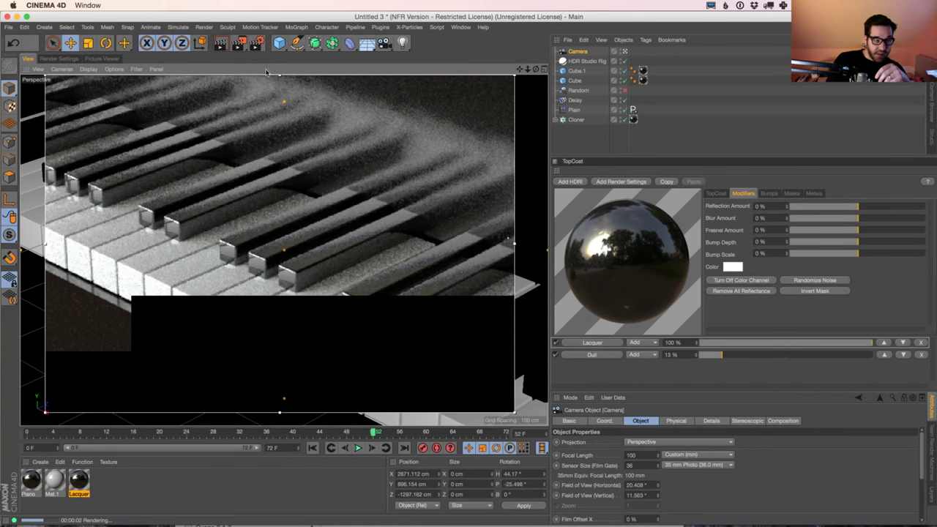
Step: Adjust the render region's top and bottom edges and widen it to the left and right
drag(281, 77, 282, 103)
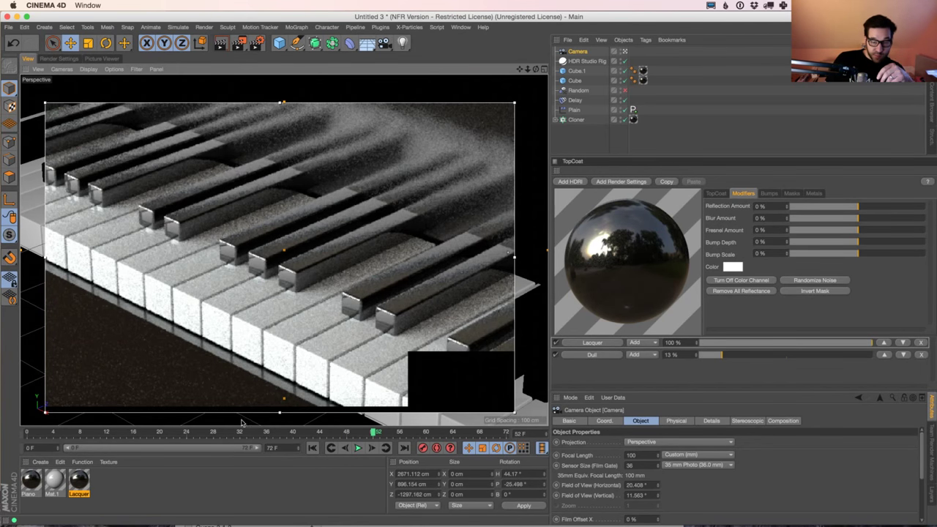
drag(279, 413, 280, 401)
drag(45, 250, 22, 250)
drag(515, 251, 549, 256)
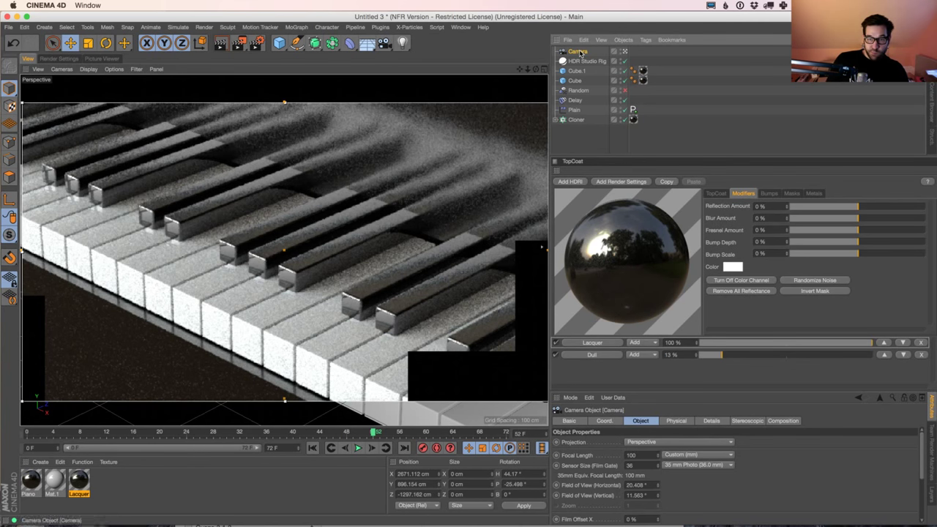
Step: Set the camera's F-Stop to 1 and pick its focus distance on the piano keys
click(676, 420)
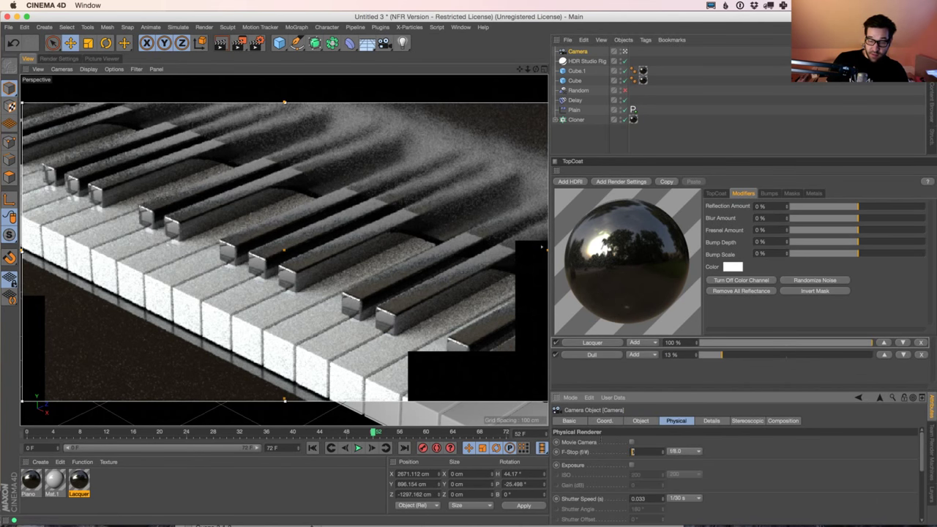
key(Return)
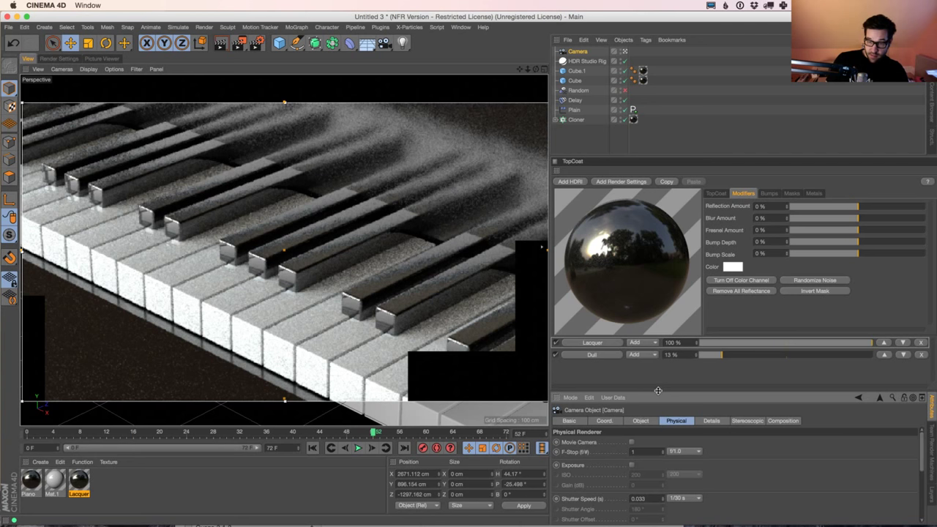
drag(658, 391, 658, 295)
click(640, 324)
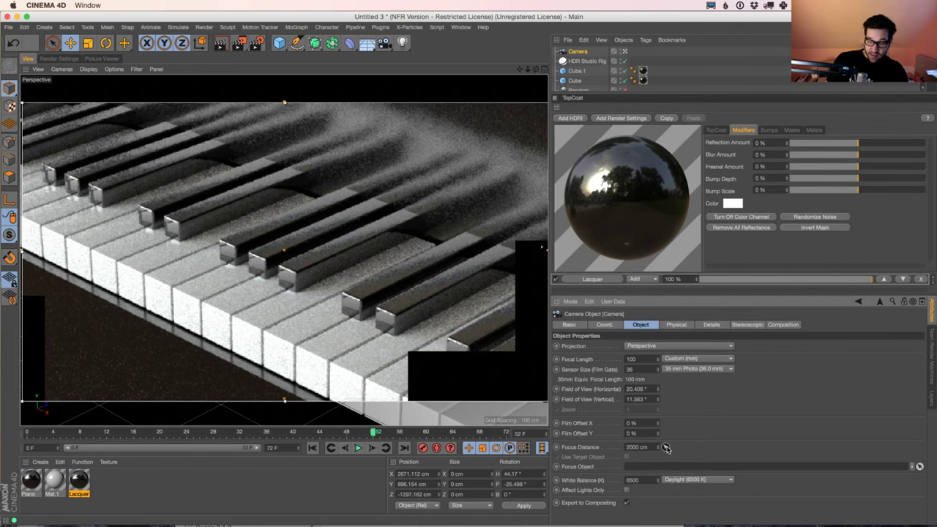
click(666, 448)
click(325, 318)
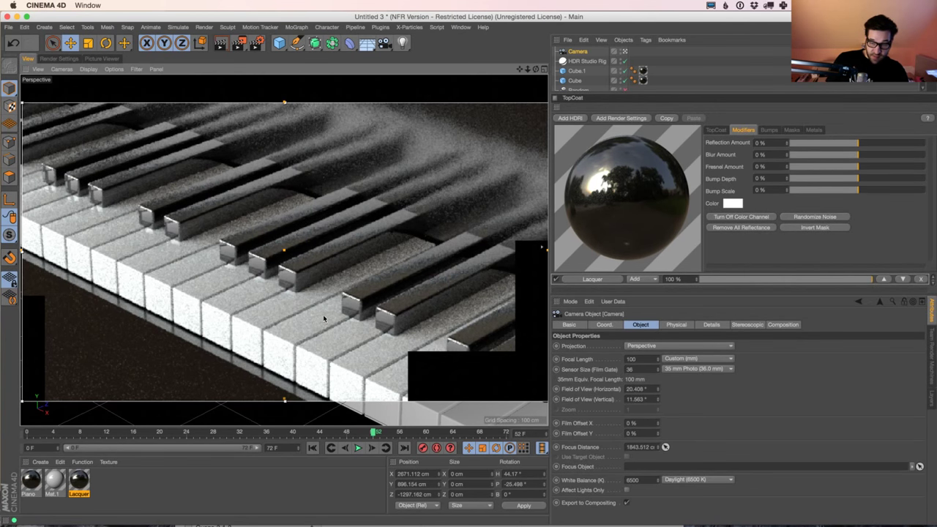
Step: Switch the render preset to GI Medium and enable Physical Depth Of Field
click(62, 60)
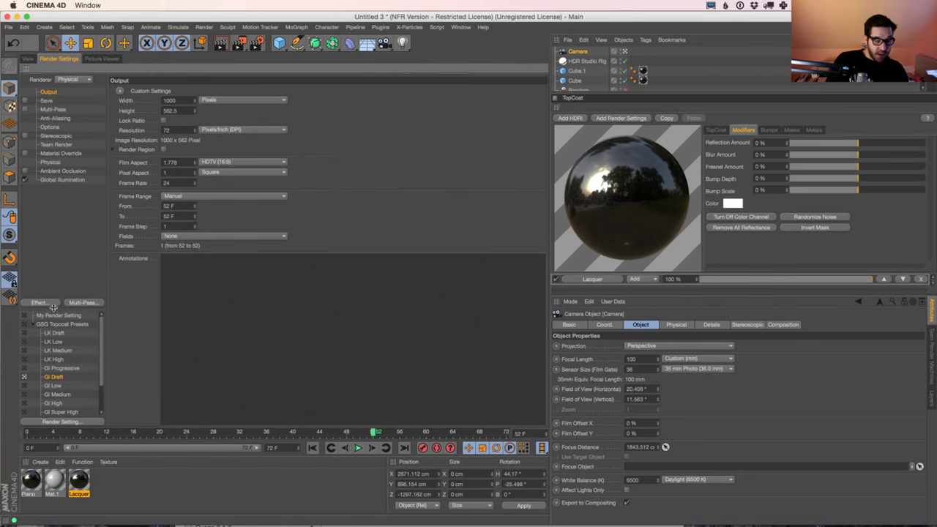
click(25, 395)
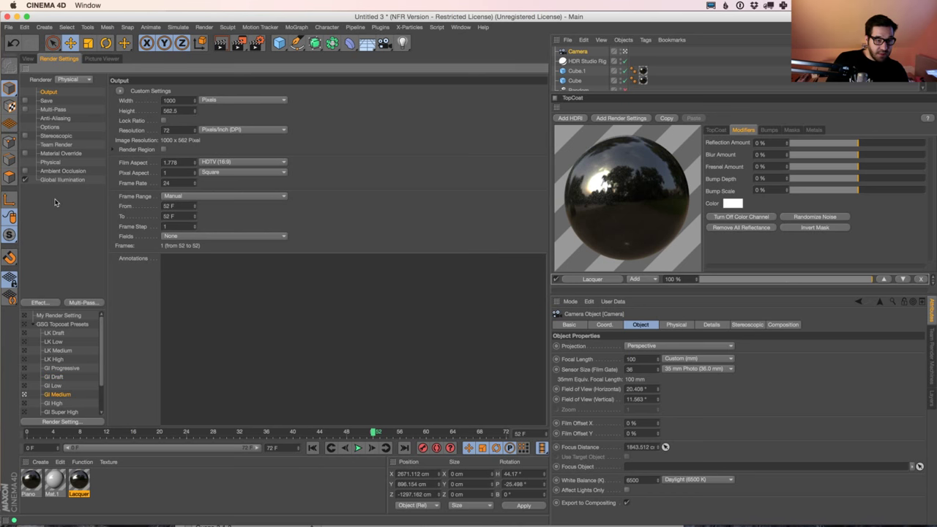
click(53, 163)
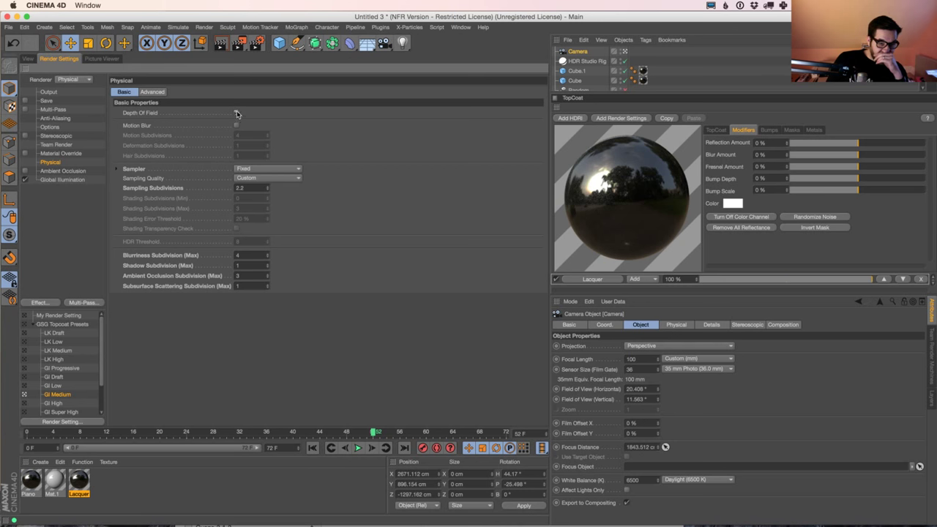
click(237, 113)
key(ctrl+r)
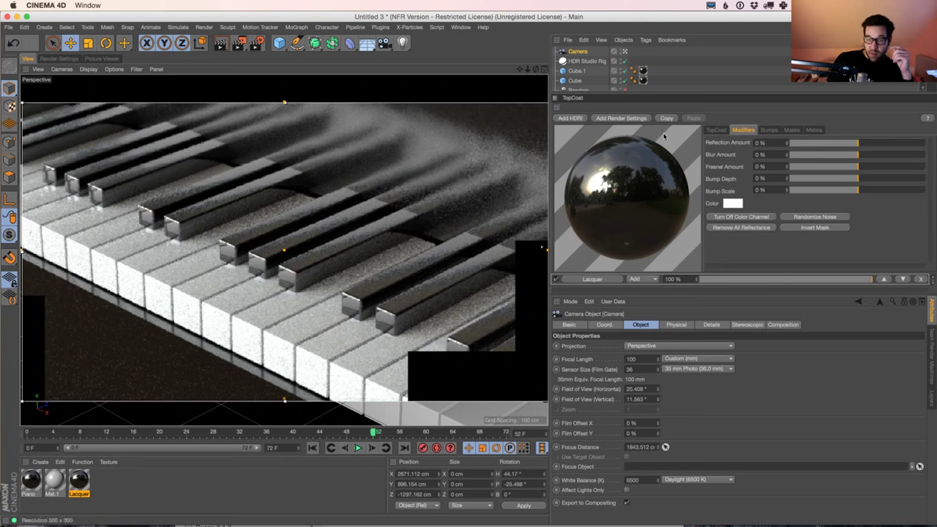
Step: Lower the camera's F-Stop to 0.8
click(717, 130)
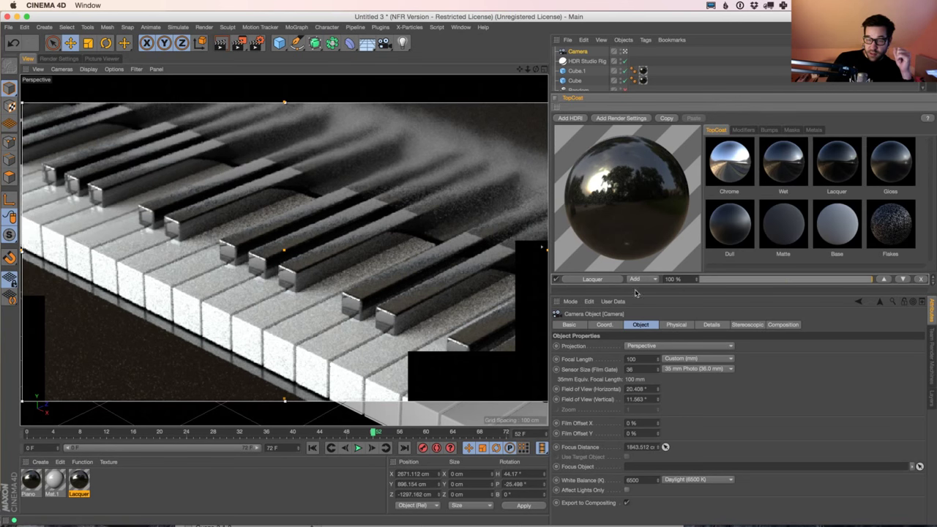
click(610, 89)
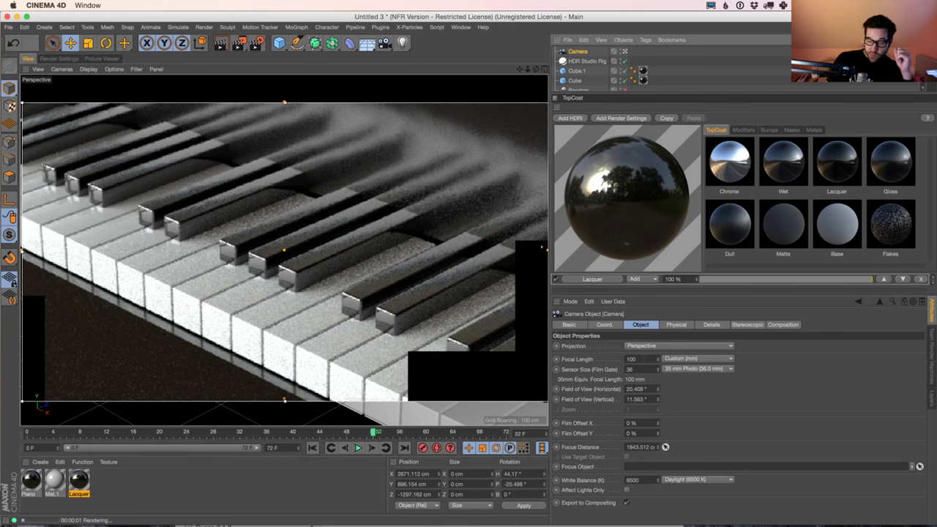
click(675, 325)
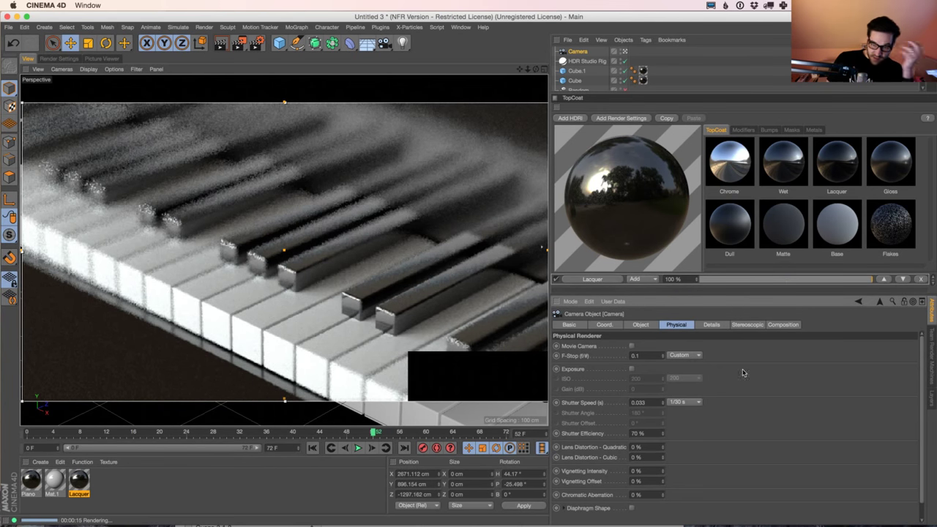
click(635, 356)
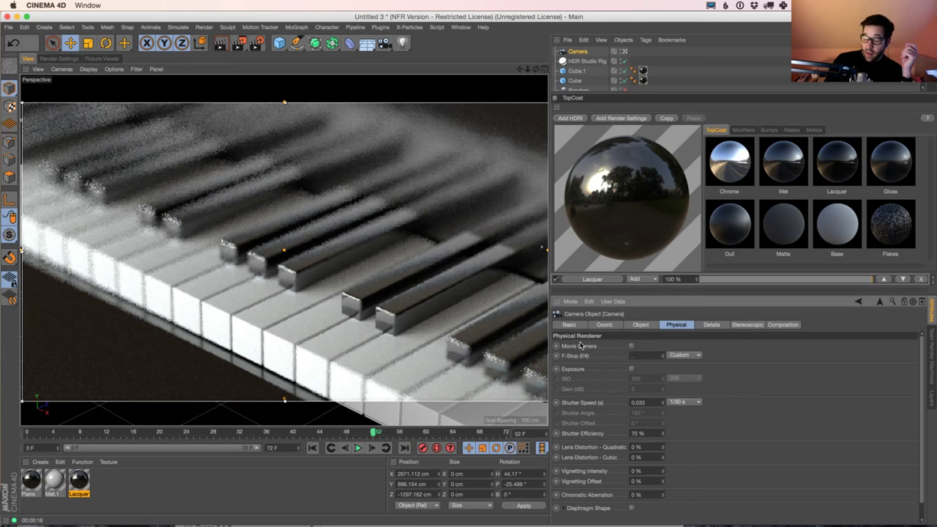
key(Return)
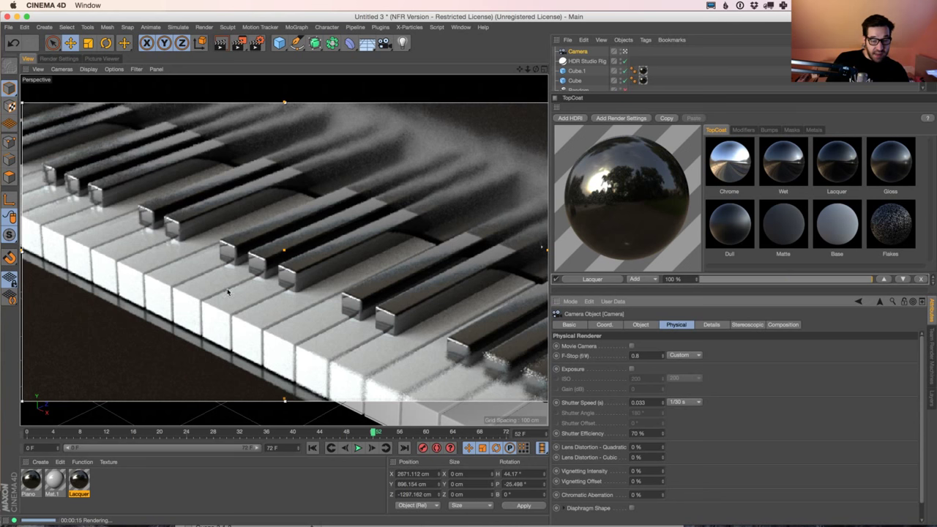
Step: Set Sampling Subdivisions to 3 and render the final image to the Picture Viewer
click(53, 60)
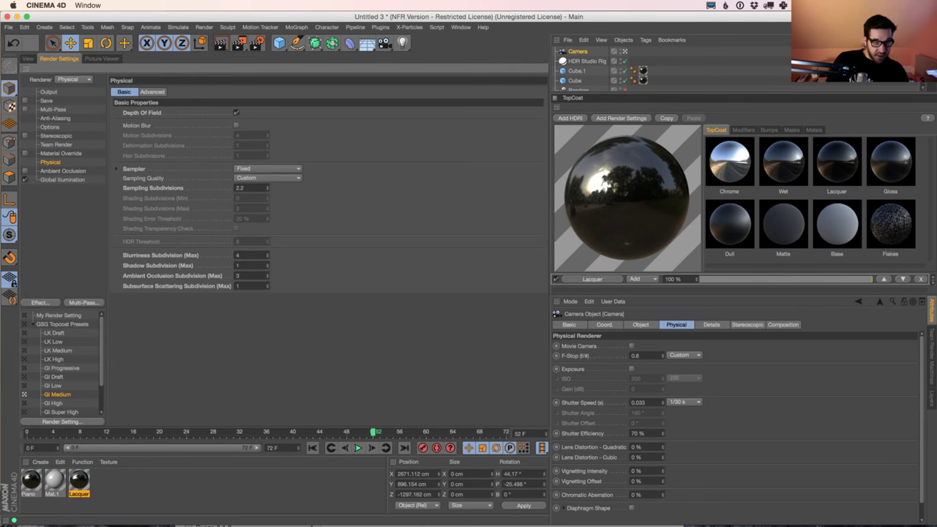
double_click(240, 187)
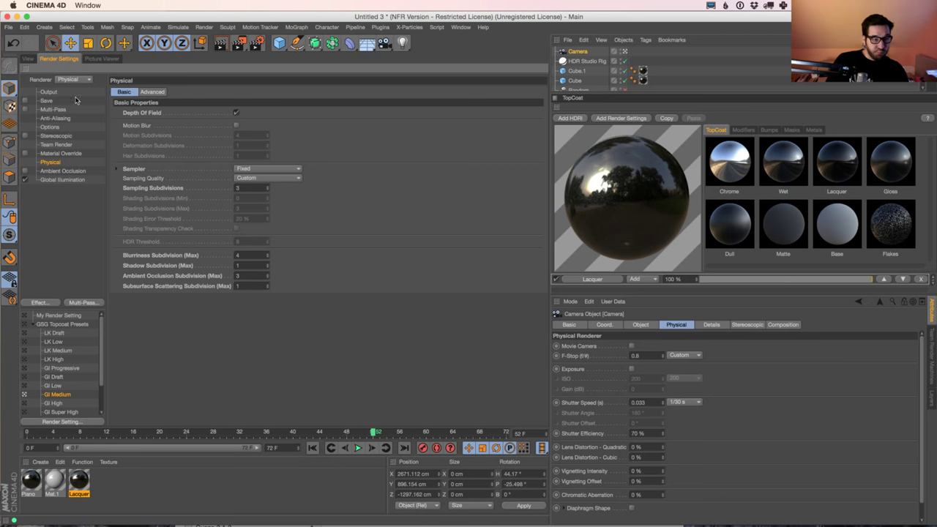
click(53, 93)
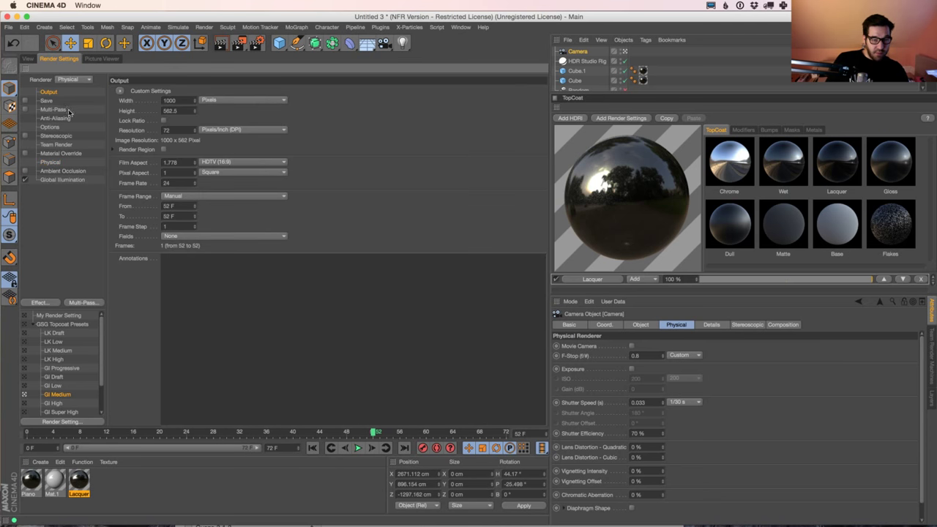
key(shift+r)
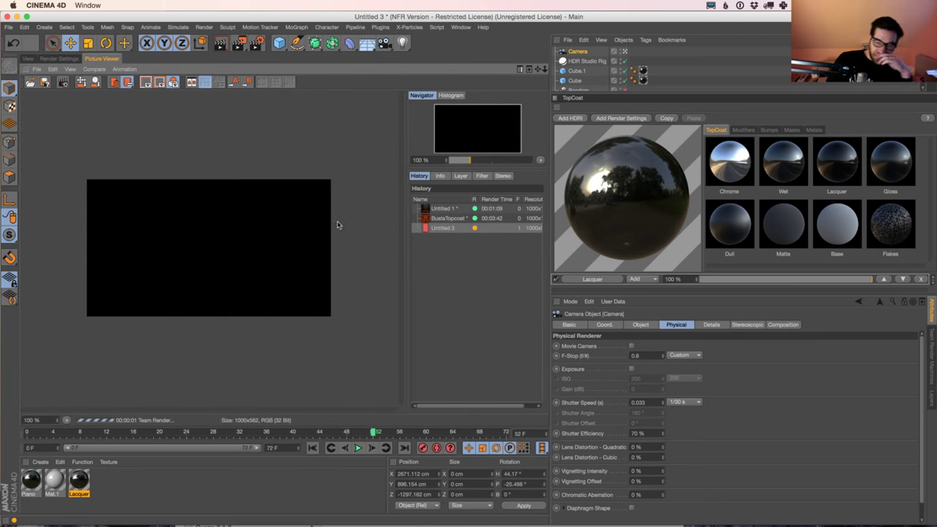
Step: Show the BustaTopcoat render from the Picture Viewer history beside the Twitch chat window in Chrome
click(460, 219)
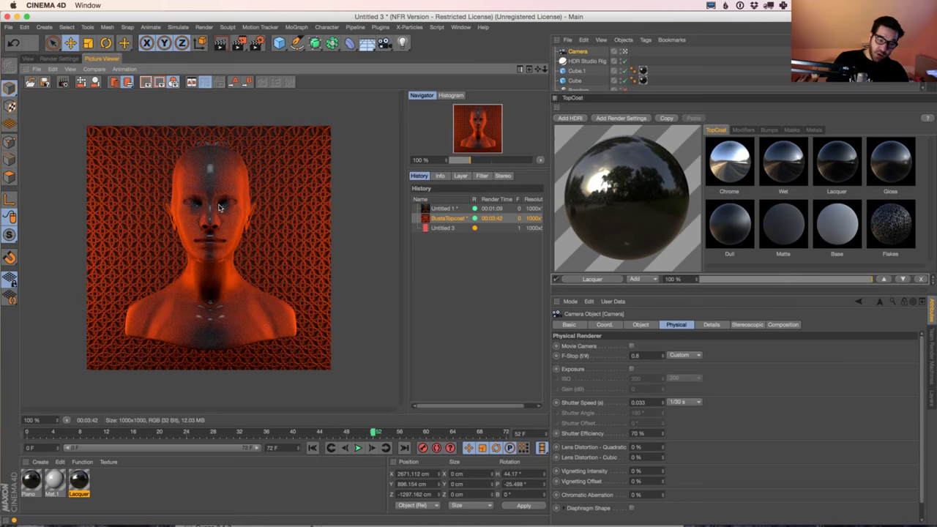
key(super+Tab)
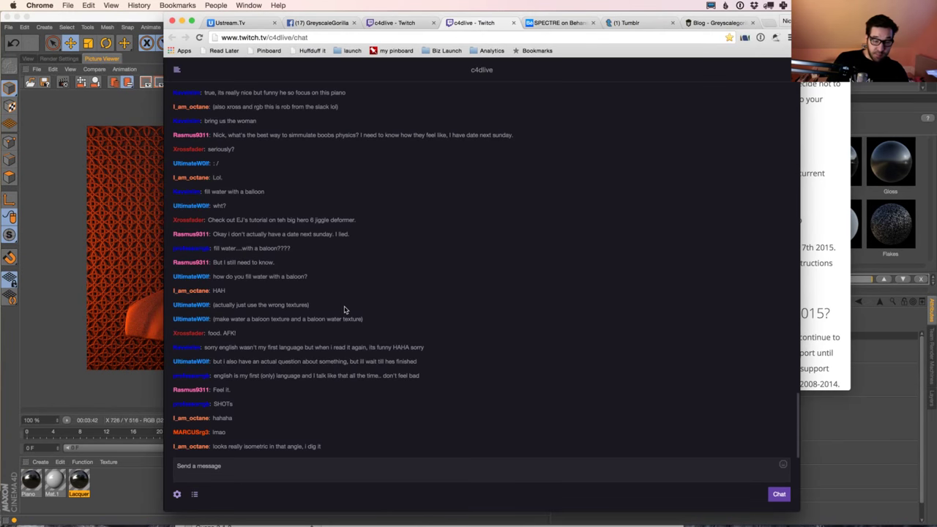
drag(360, 16, 480, 17)
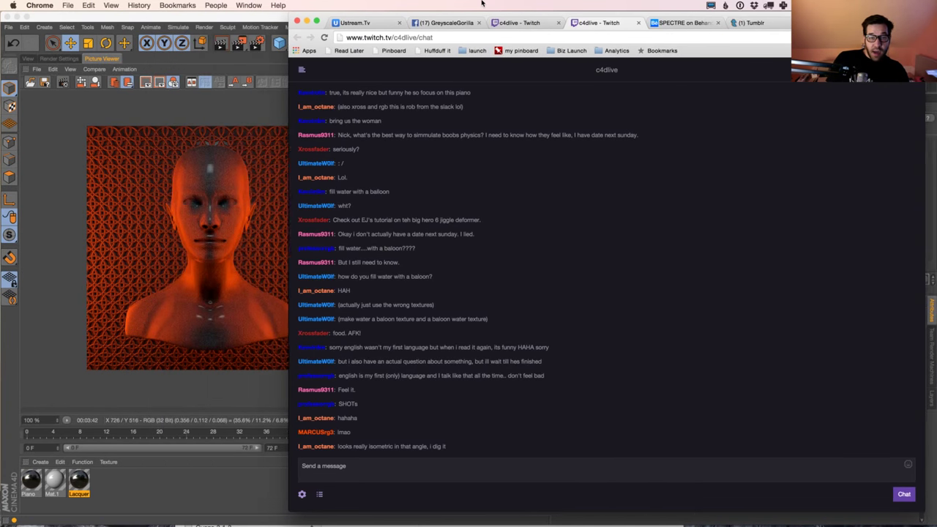
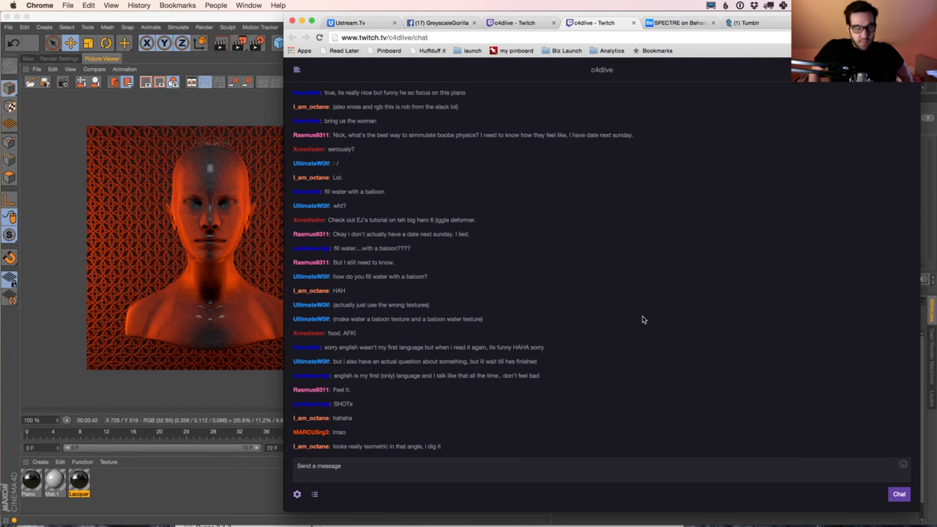
Step: Show the finished Untitled 3 piano-keys render (1:38) and review the Team Render machines
key(super+Tab)
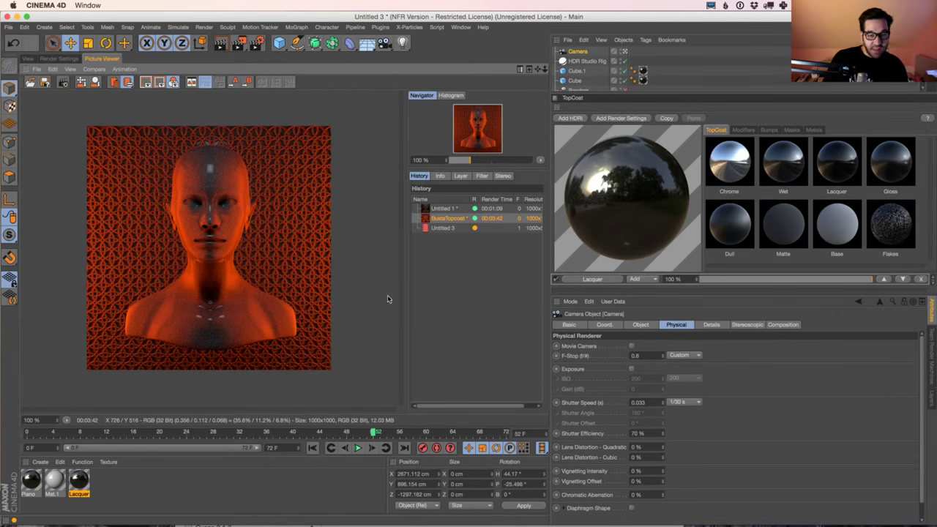
click(444, 230)
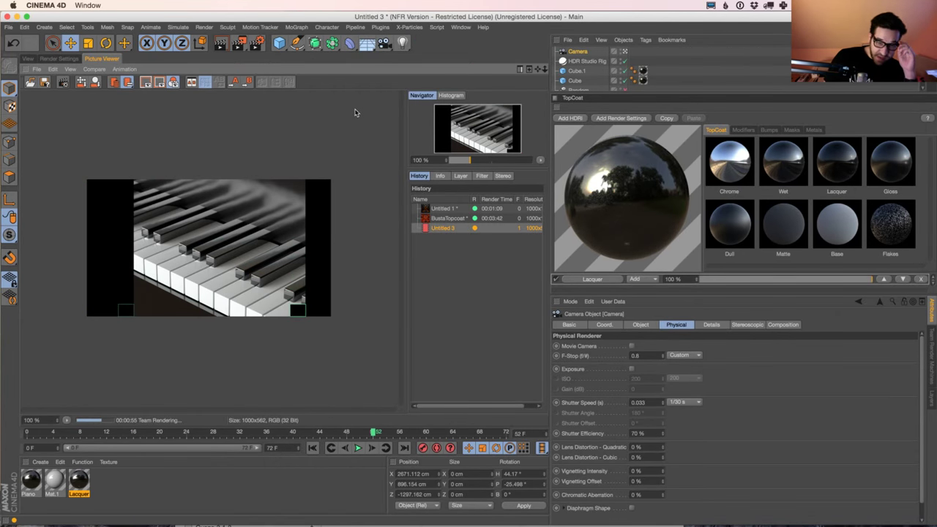
click(932, 344)
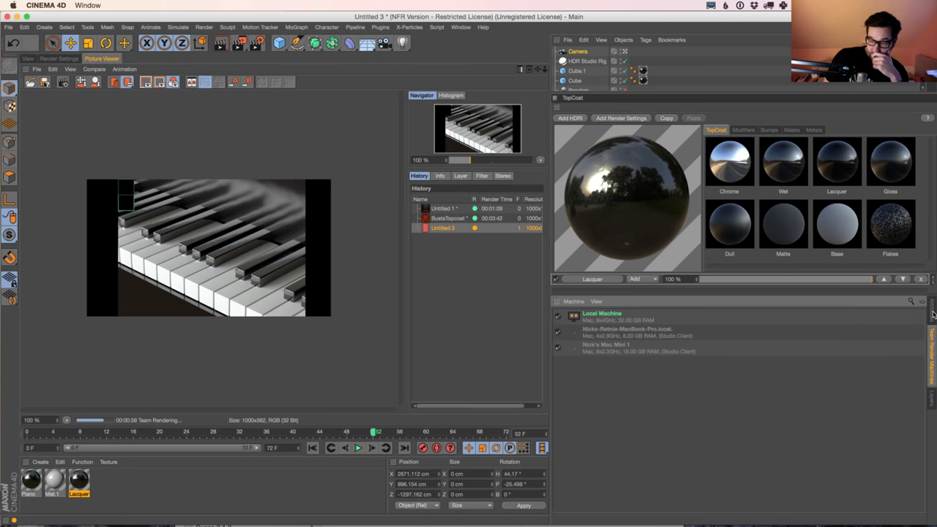
click(933, 314)
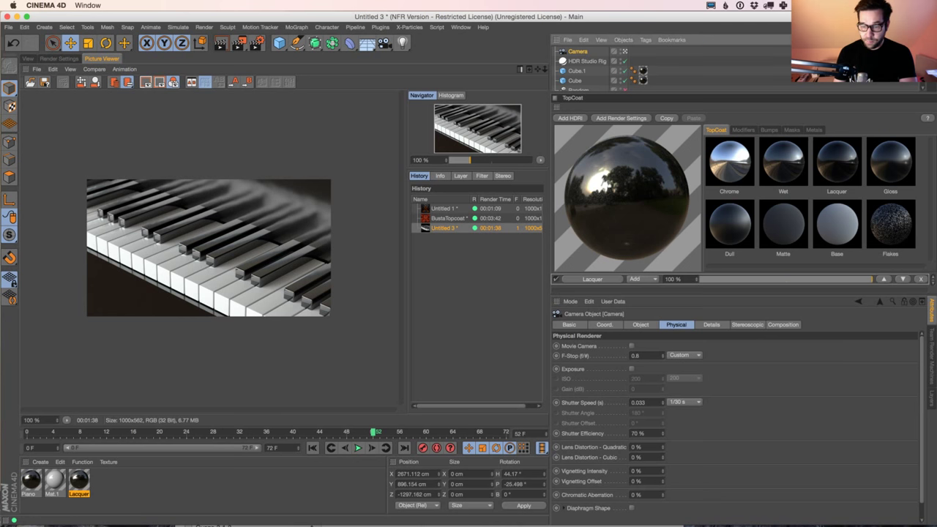
Step: Set the camera F-Stop to 0.5, review Physical depth of field settings, and start a new Team Render
click(637, 355)
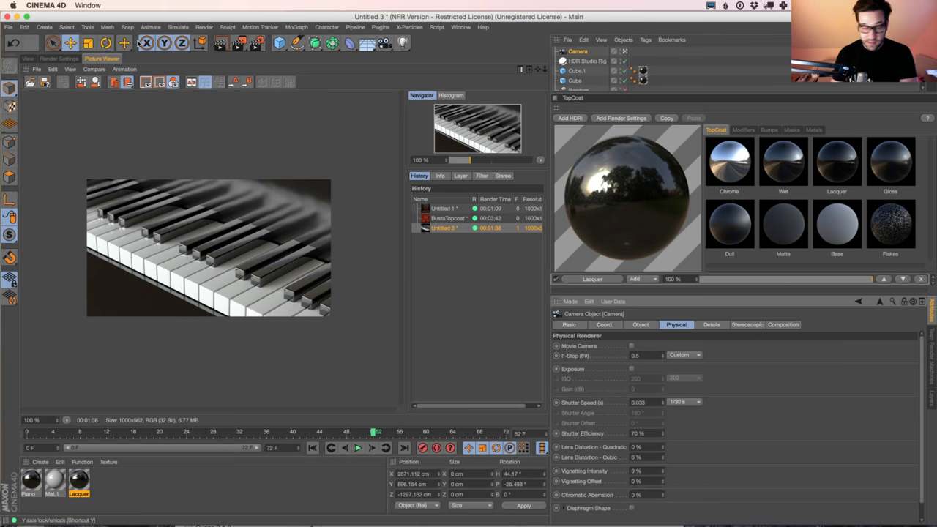
click(71, 60)
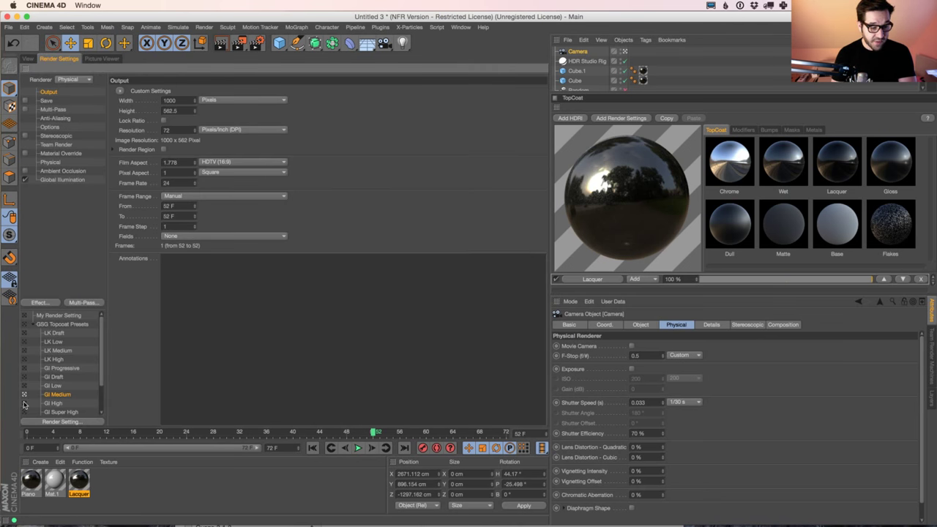
click(49, 162)
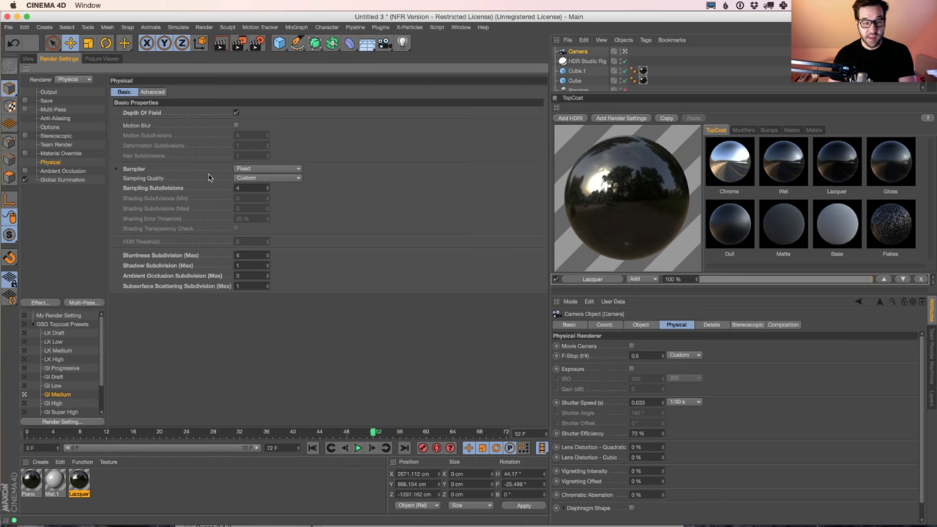
key(shift+r)
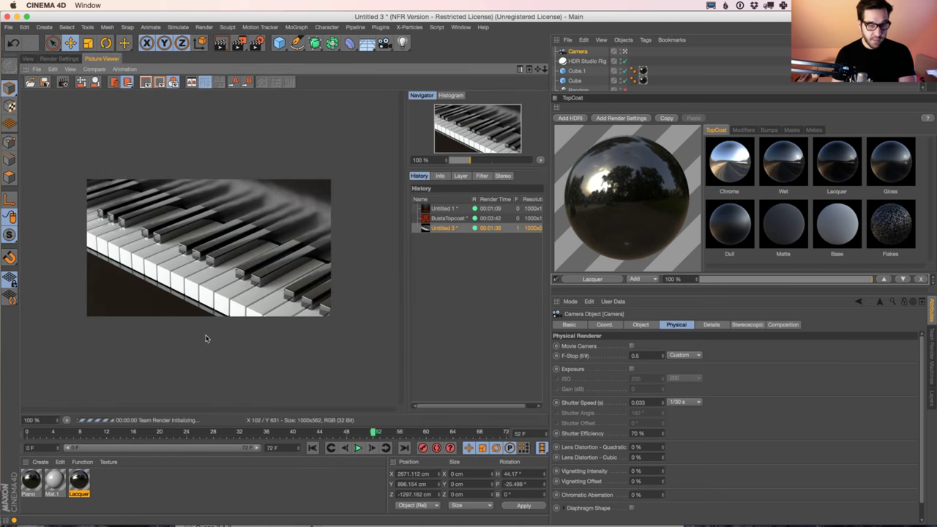
key(super+Tab)
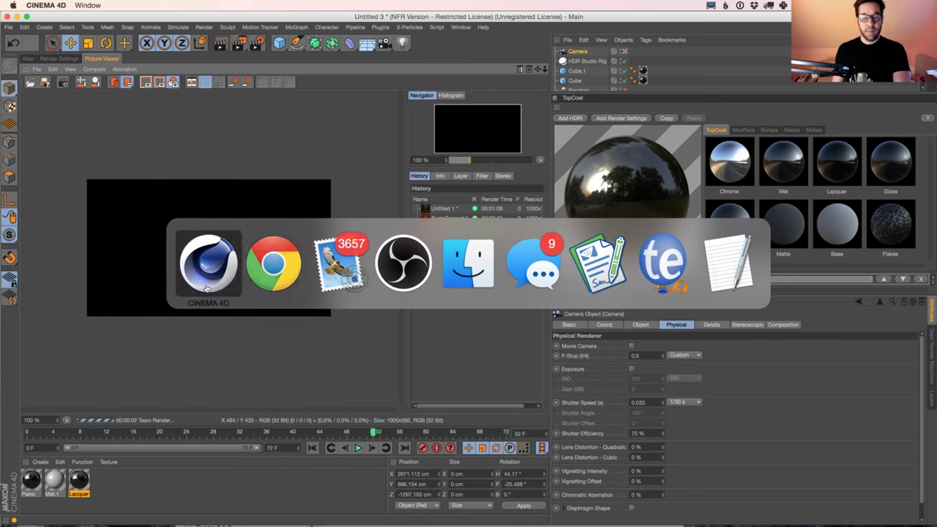
Step: Narrow the Twitch chat window and shift it right beside the rendering piano image
drag(419, 15, 390, 15)
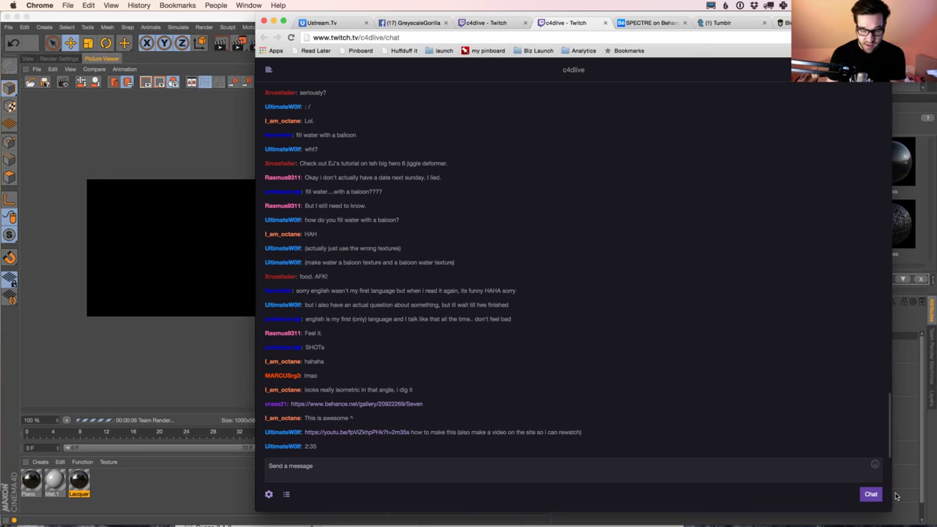
drag(889, 508, 683, 504)
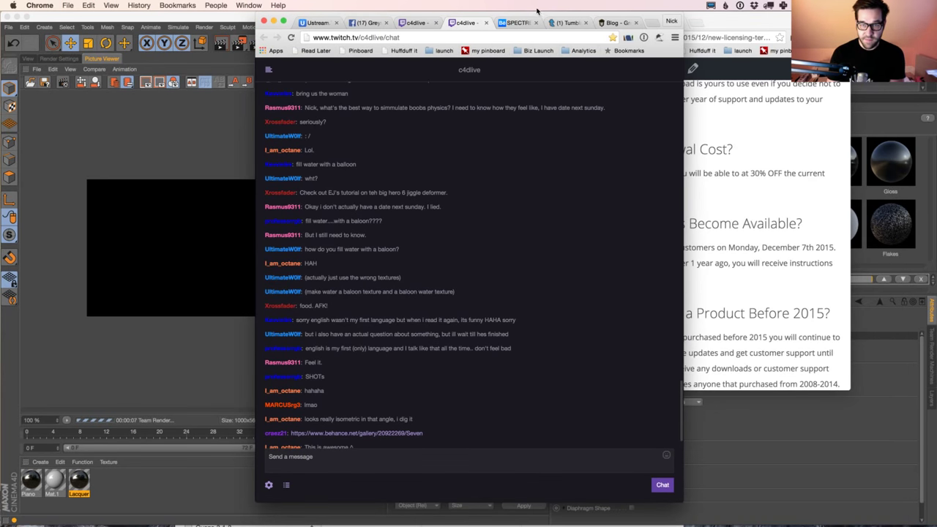
drag(537, 11, 654, 4)
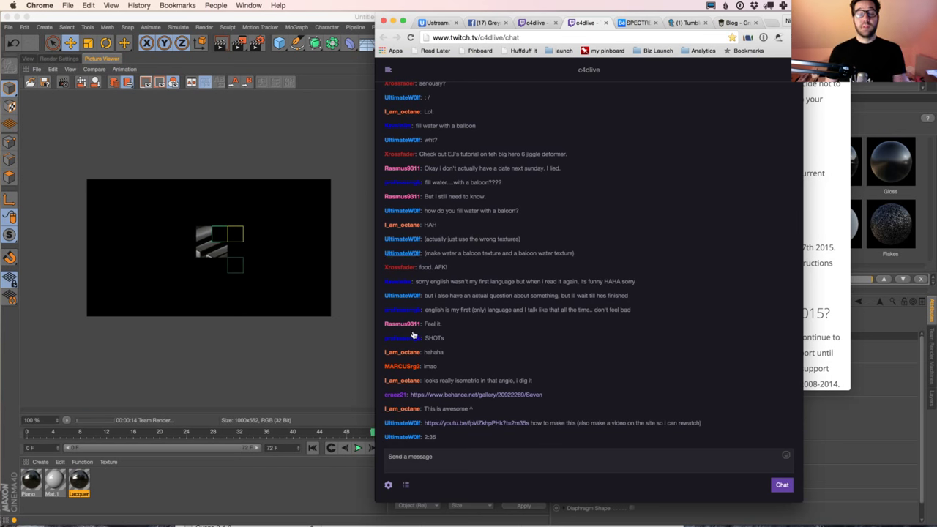
Step: Open the shared Behance link and scroll through the Seven project images
click(459, 395)
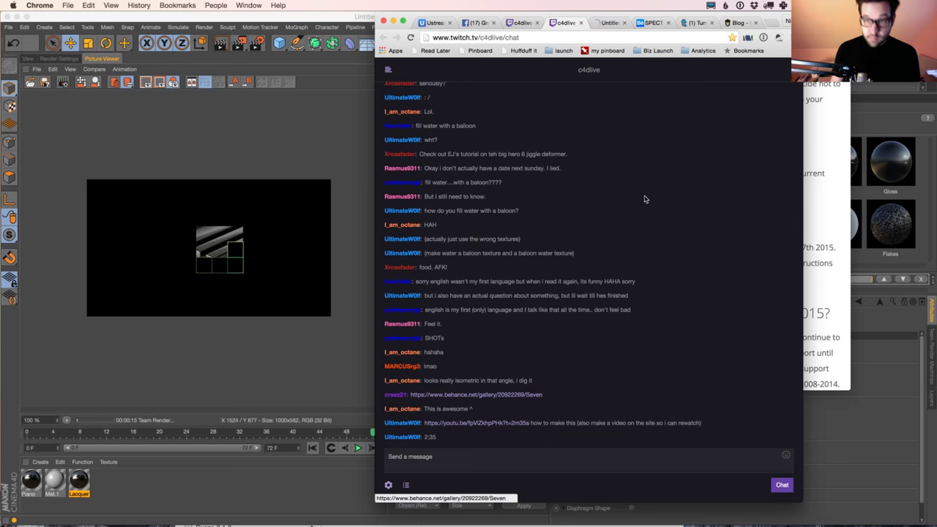
click(607, 22)
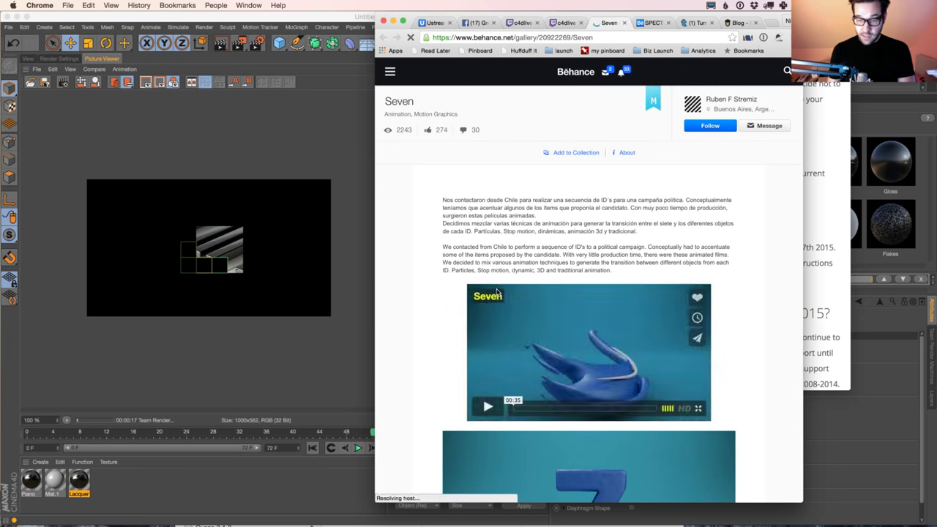
scroll(498, 282, down, 5)
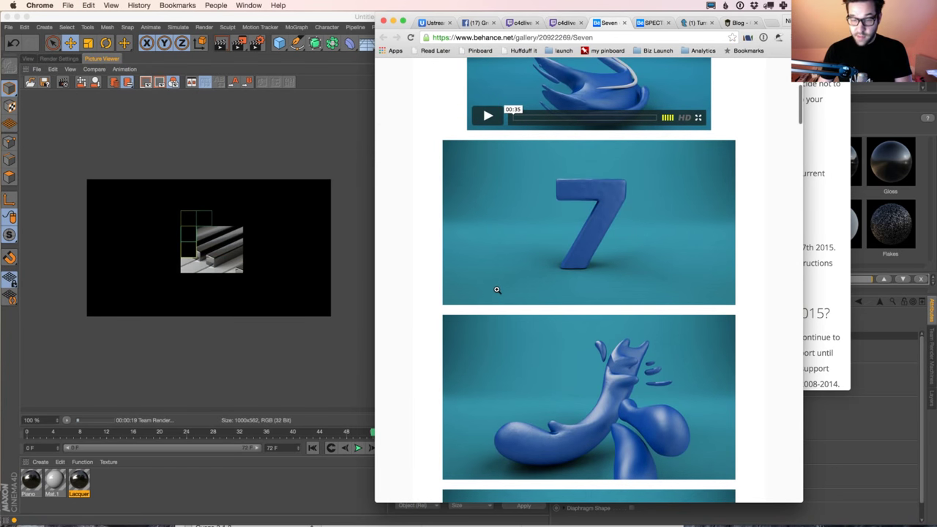
scroll(497, 290, up, 3)
scroll(497, 290, down, 15)
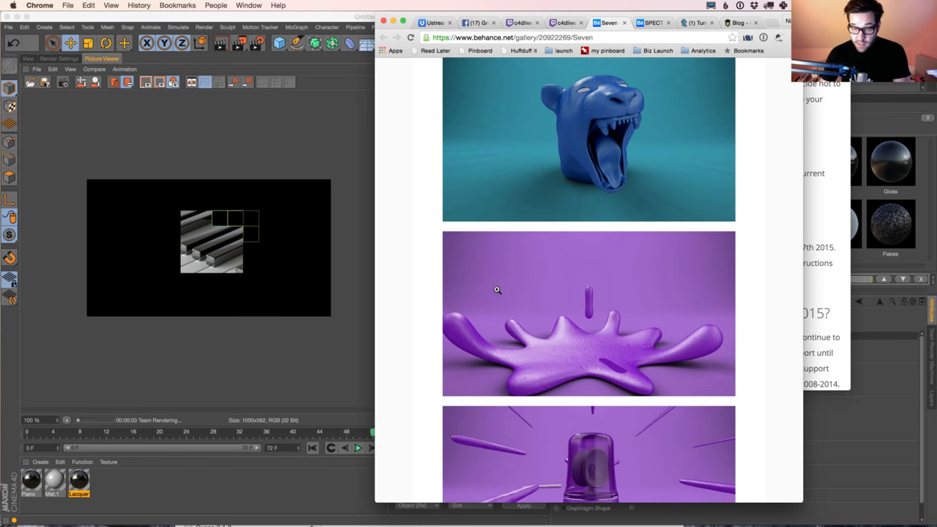
scroll(498, 290, down, 10)
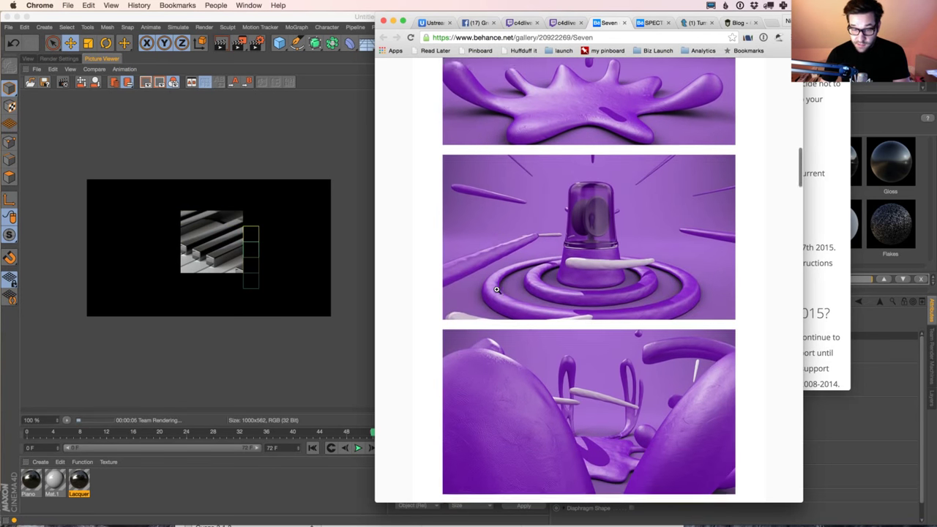
scroll(497, 290, down, 10)
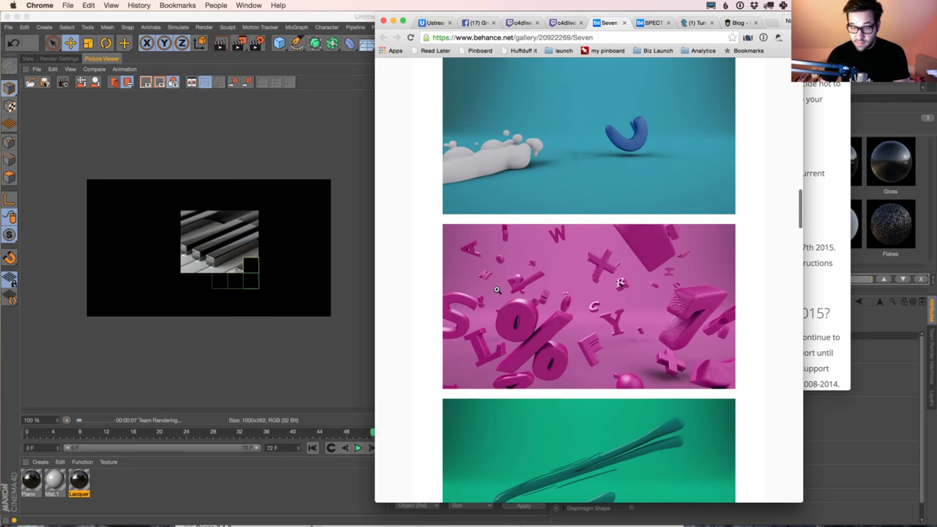
scroll(497, 290, down, 12)
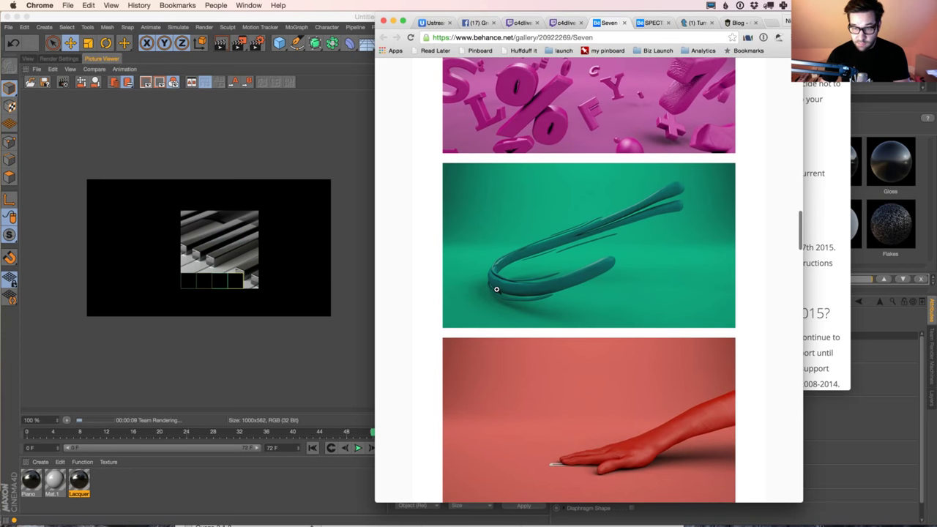
scroll(497, 292, down, 1)
scroll(497, 290, down, 16)
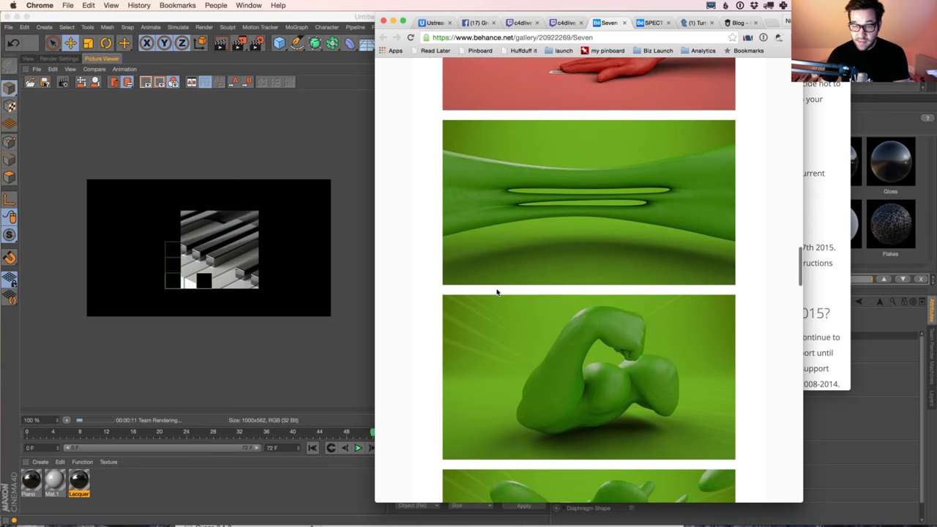
scroll(497, 290, down, 7)
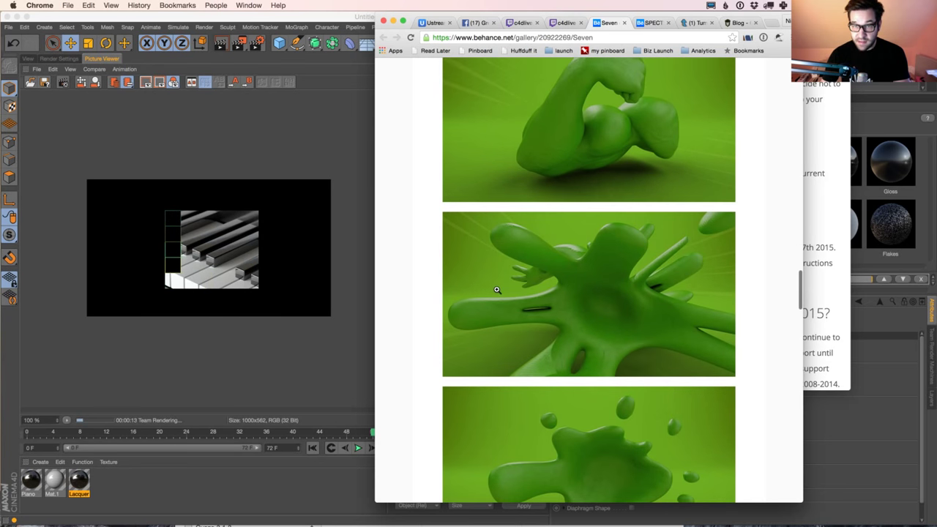
scroll(497, 290, down, 4)
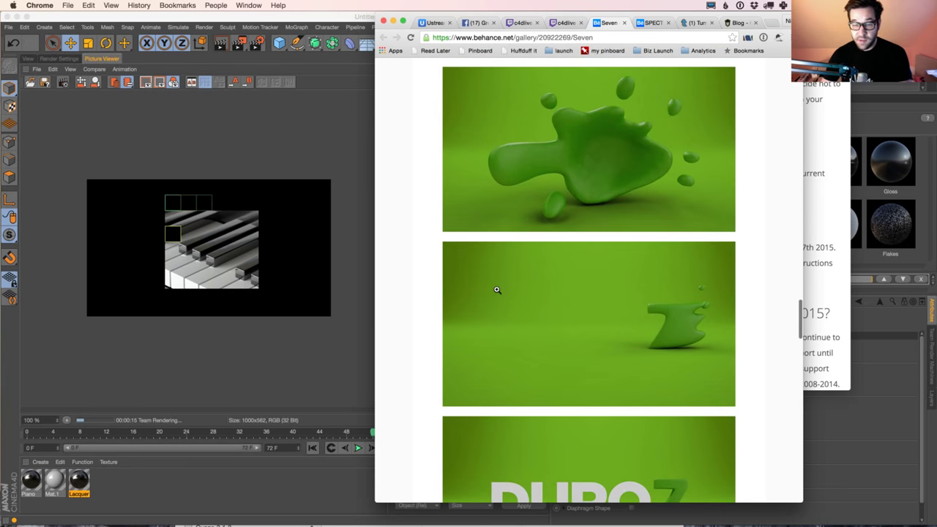
scroll(497, 289, up, 20)
scroll(497, 289, up, 15)
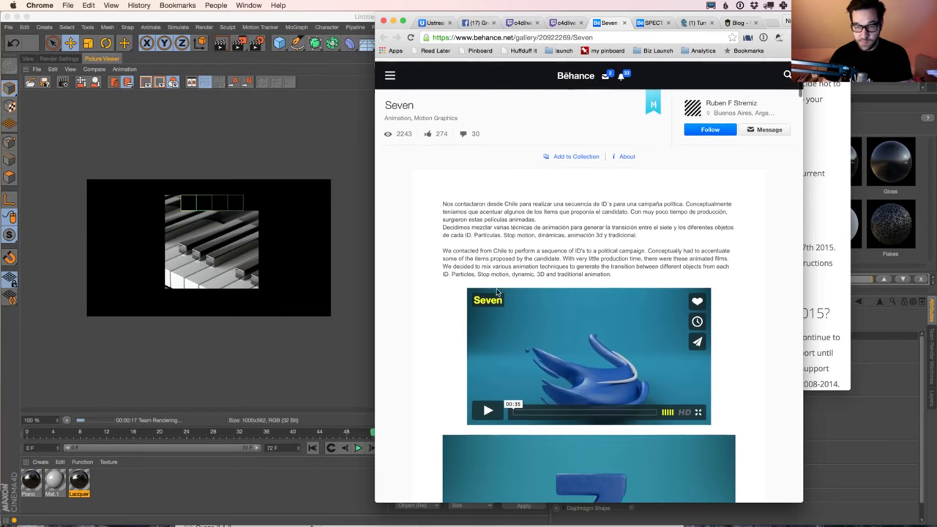
scroll(497, 290, down, 10)
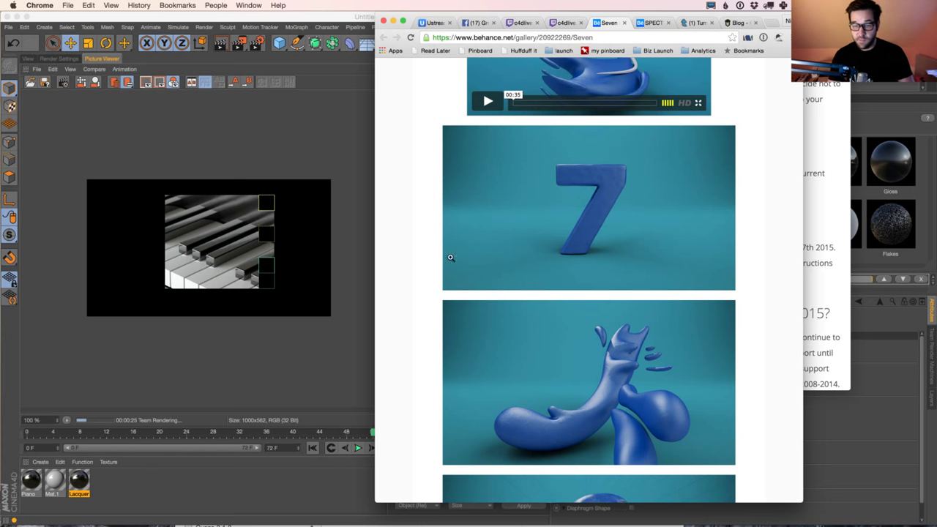
Step: Check the piano render in Cinema 4D, then return to the c4dlive Twitch chat tab
click(356, 214)
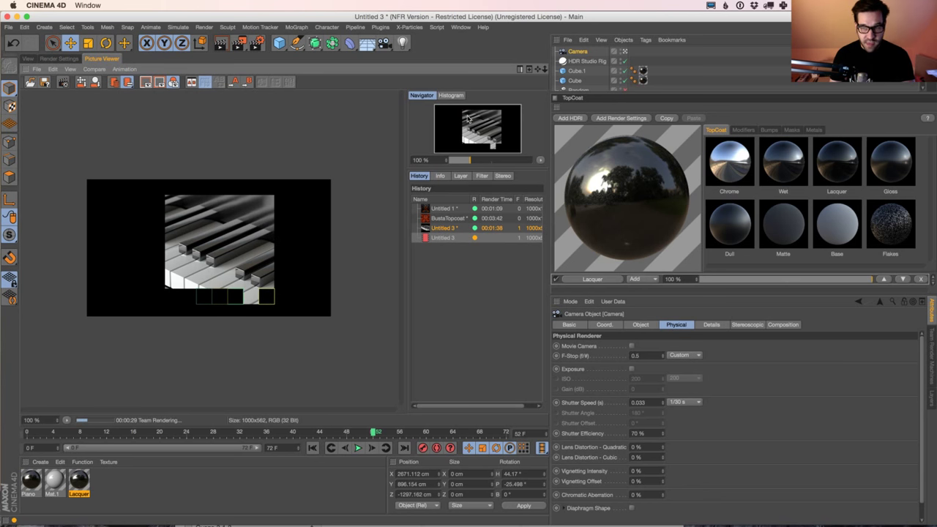
key(super+Tab)
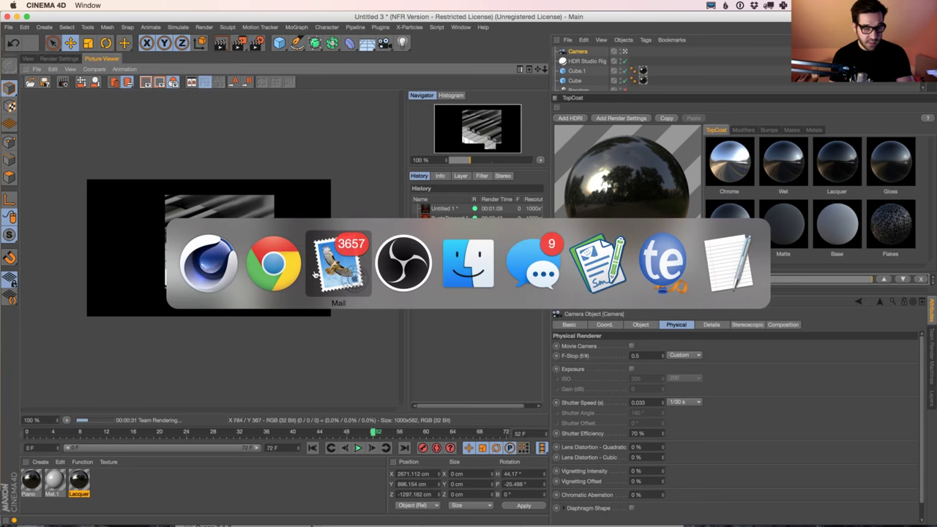
click(273, 264)
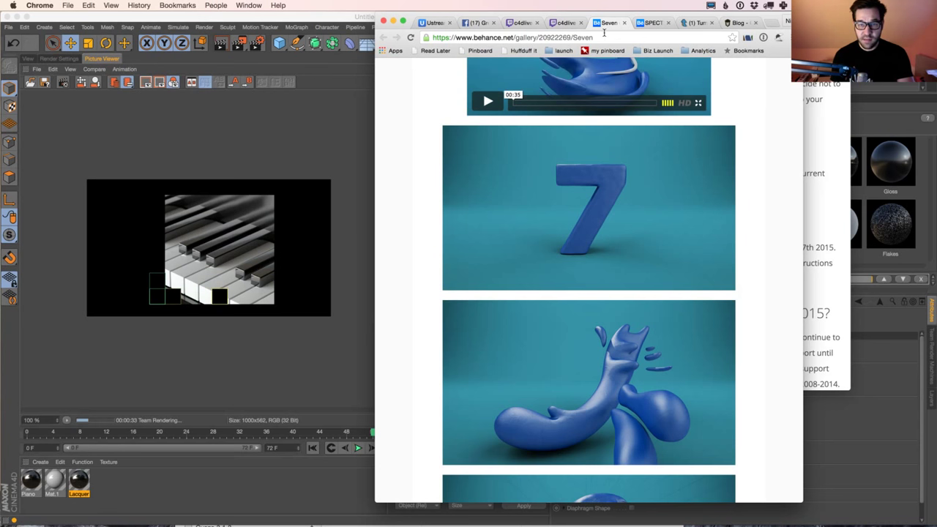
click(567, 23)
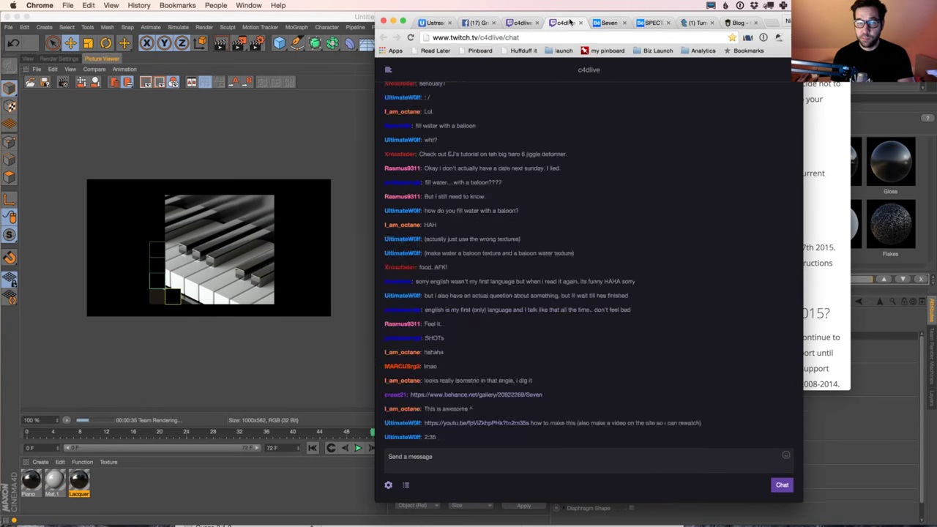